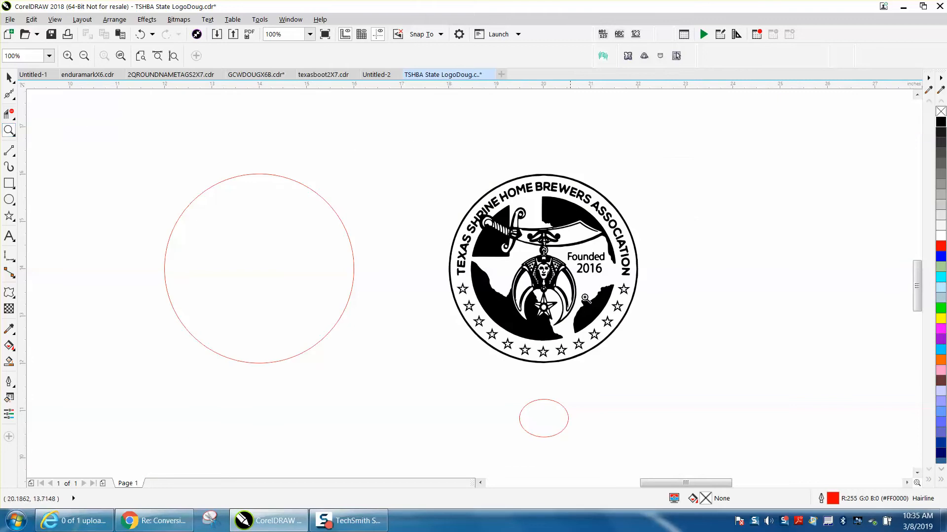
Step: Place a copy of the grouped logo in the empty area near the page's left edge, centred at about X 4.7, Y 14.1 inches
drag(437, 169, 697, 373)
click(9, 77)
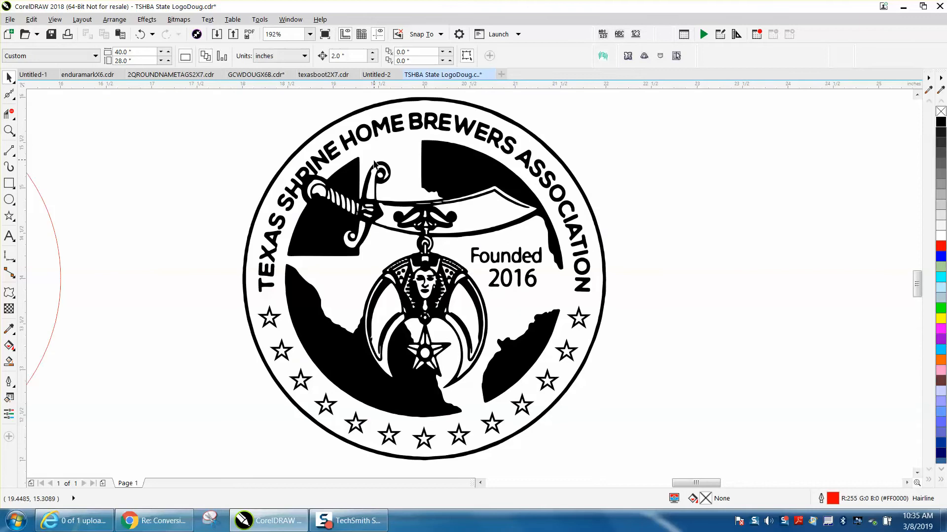
click(369, 166)
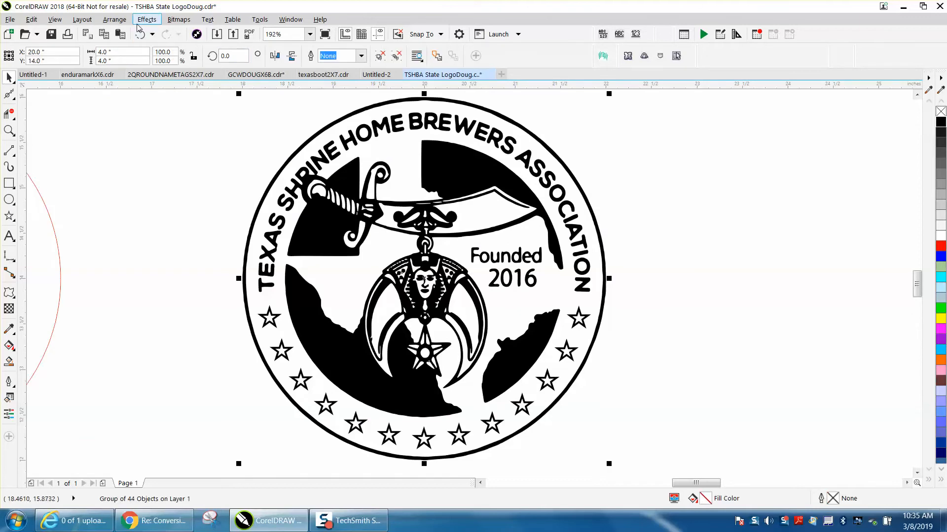
click(114, 19)
mouse_move(143, 238)
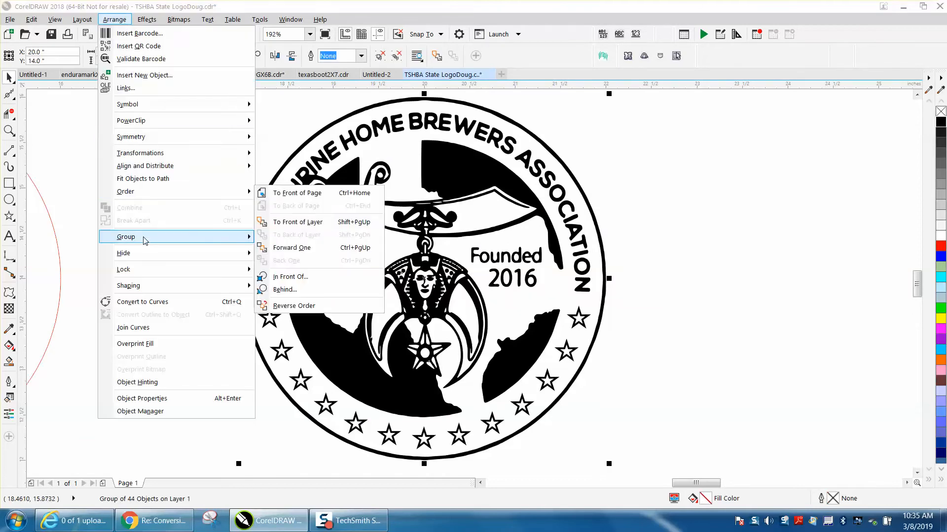
click(580, 161)
scroll(580, 161, down, 3)
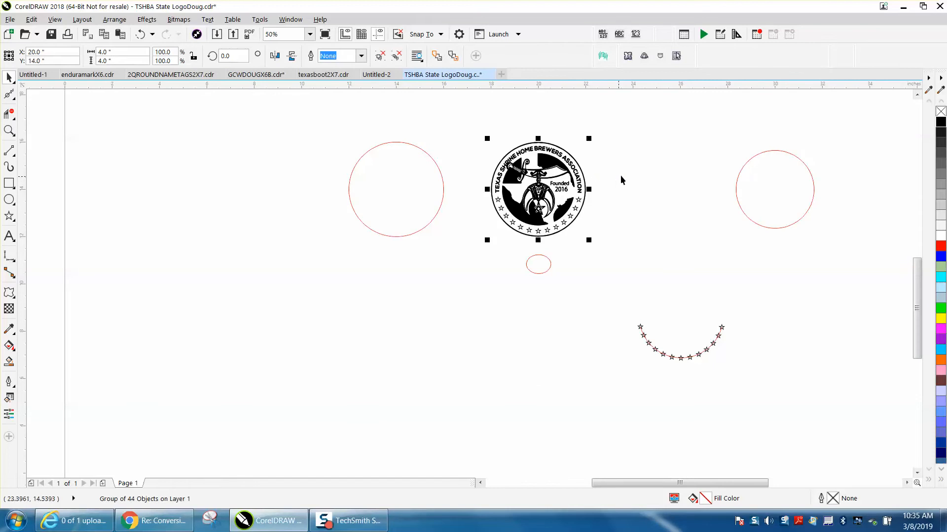
drag(552, 192, 190, 189)
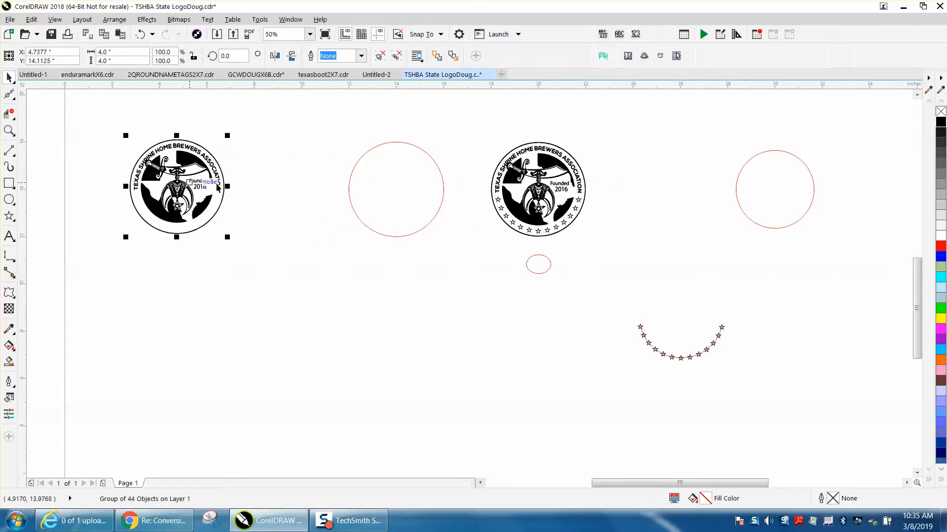
Step: Ungroup the original 4-inch logo into separate objects and deselect everything
drag(482, 131, 654, 267)
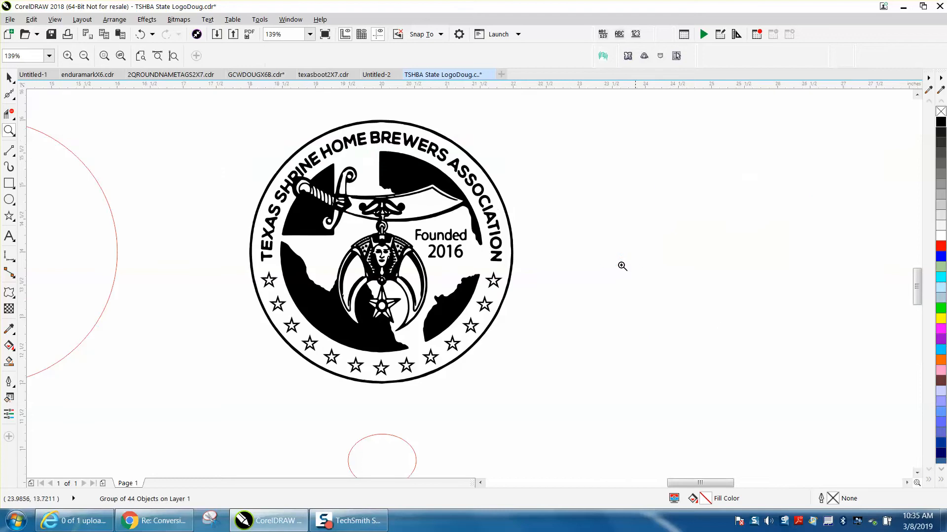
click(9, 78)
click(326, 134)
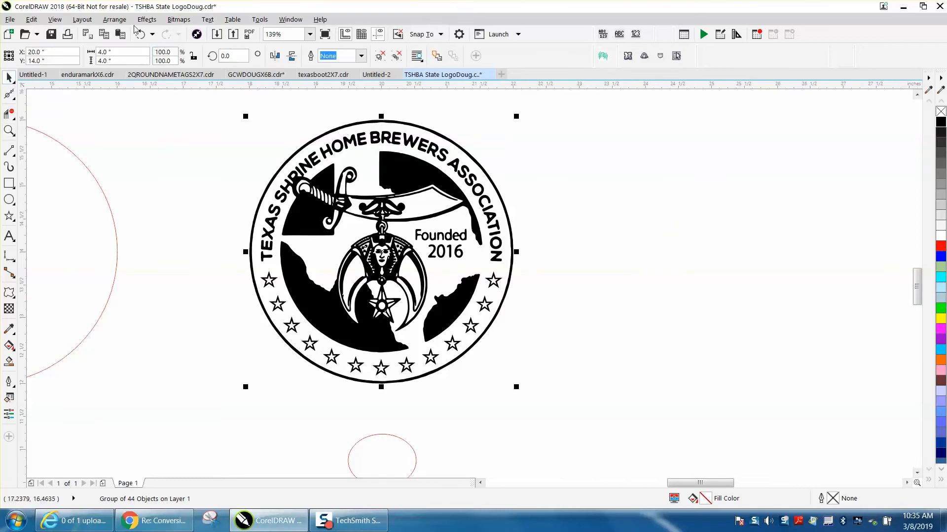
click(115, 19)
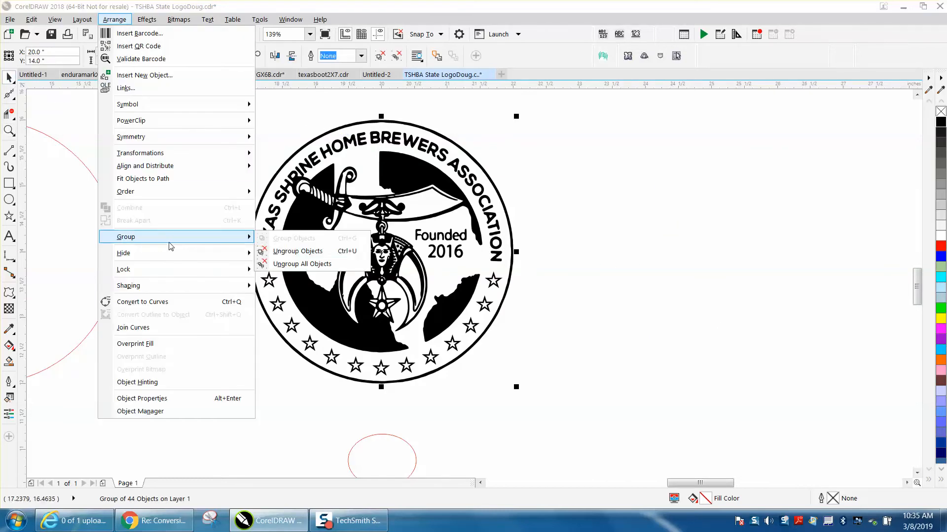
click(296, 246)
click(212, 236)
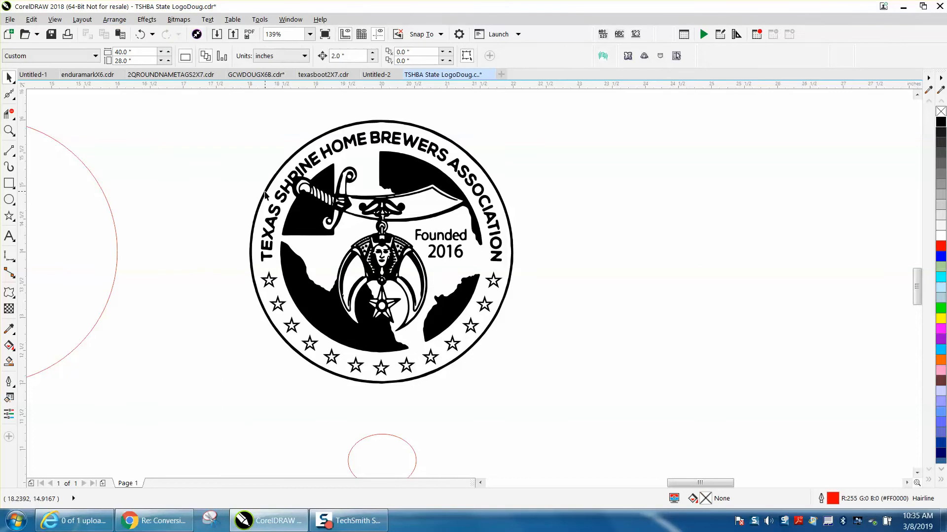
Step: Move the original logo's black outer ring 4 inches to the right, clear of the artwork
click(265, 190)
key(Right)
key(Right)
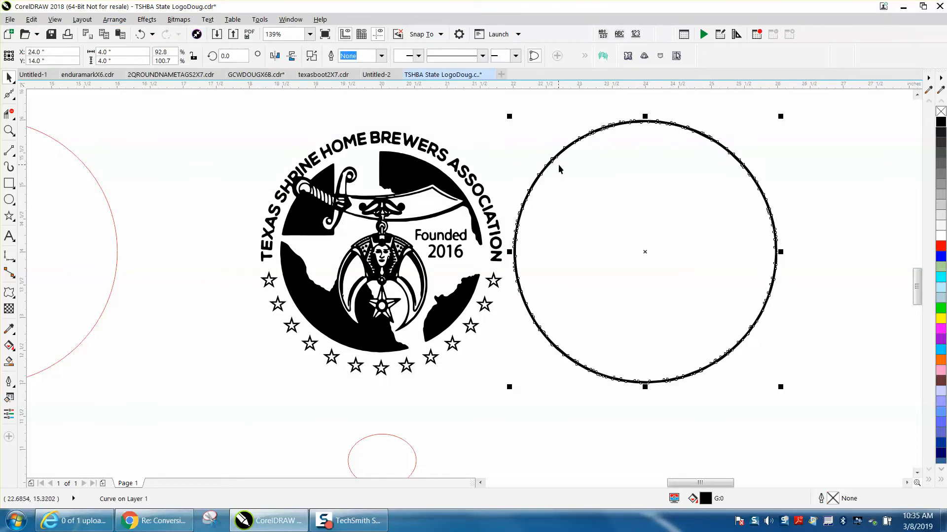
Step: Set the outline colour of the 4-inch red circle beside the logo to Black from the RGB Palette
scroll(561, 167, down, 3)
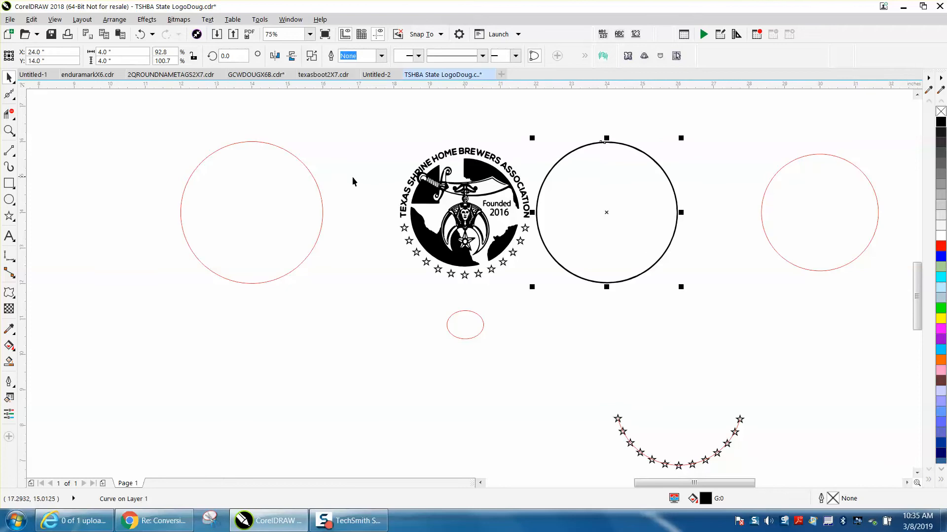
click(317, 185)
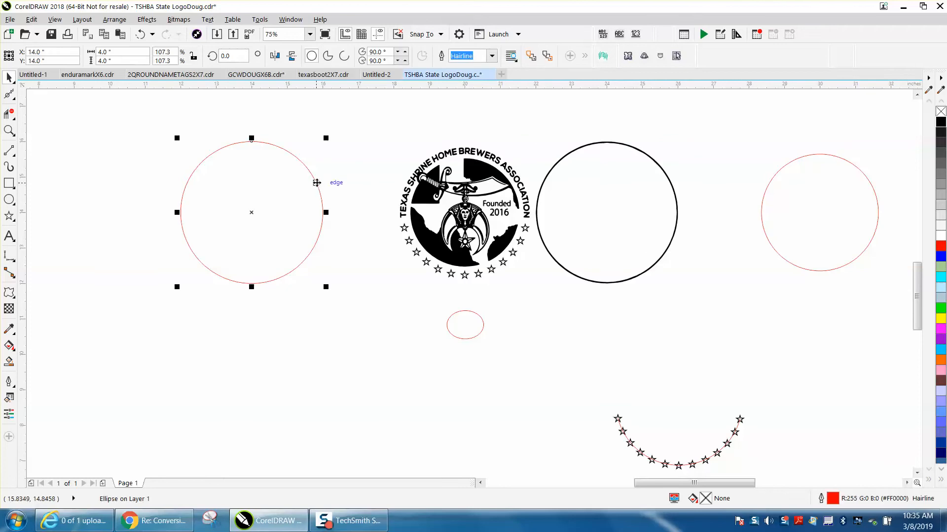
double_click(832, 500)
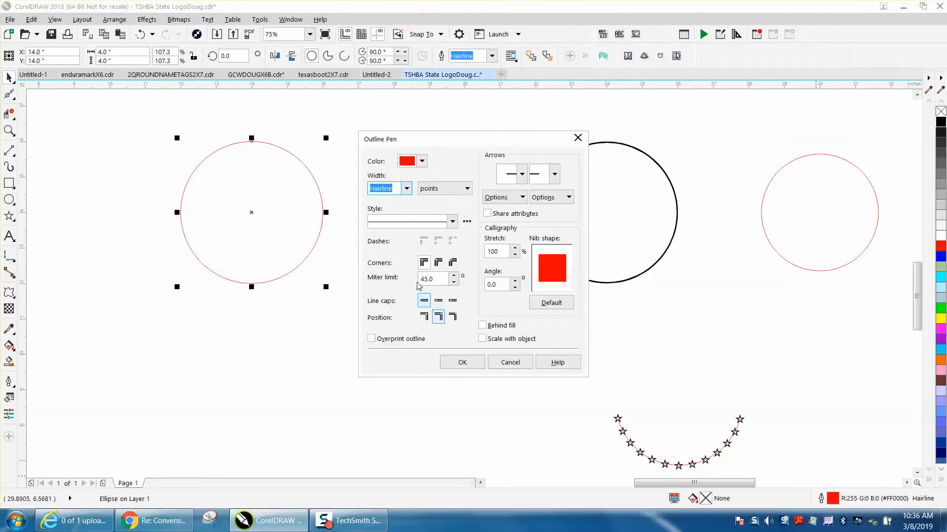
click(423, 162)
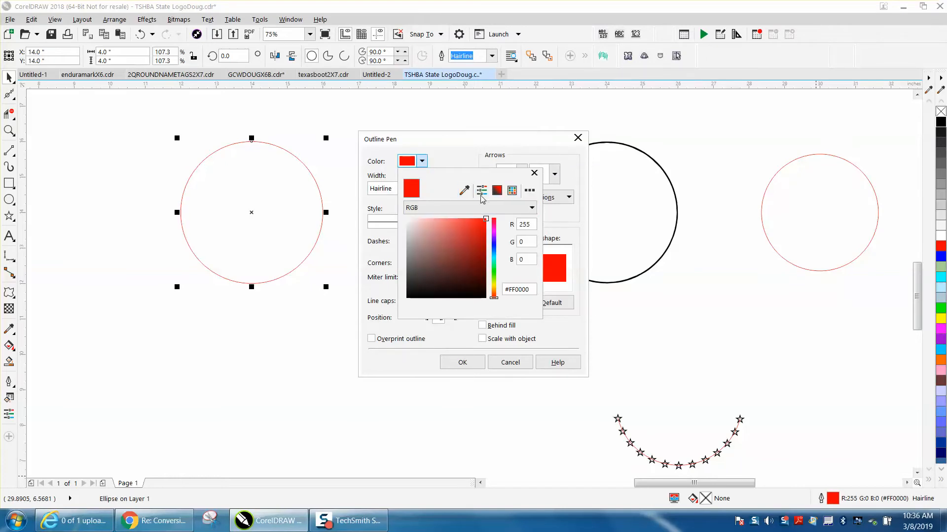
click(512, 191)
click(505, 223)
click(504, 222)
click(504, 223)
click(505, 223)
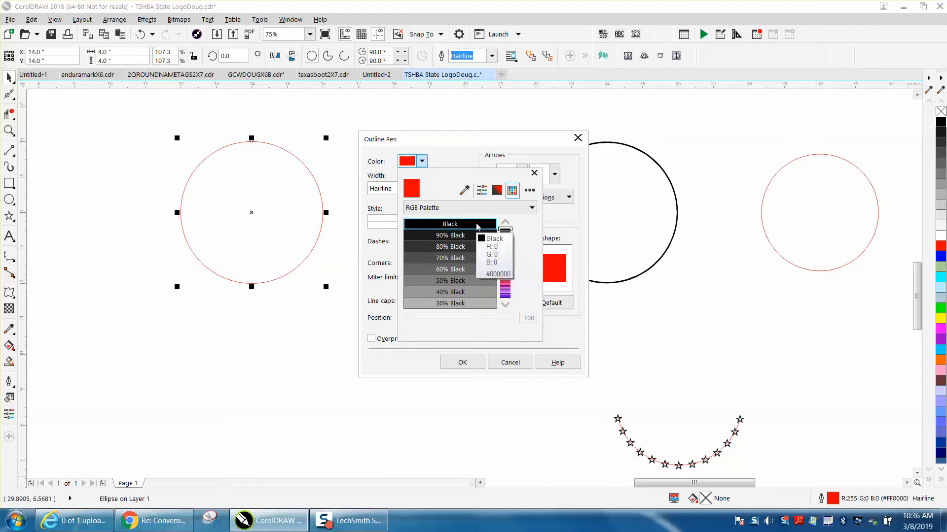
click(479, 224)
click(469, 368)
Step: Set the circle's outline width to 2.0 pt and enable Scale with object
click(395, 188)
click(406, 188)
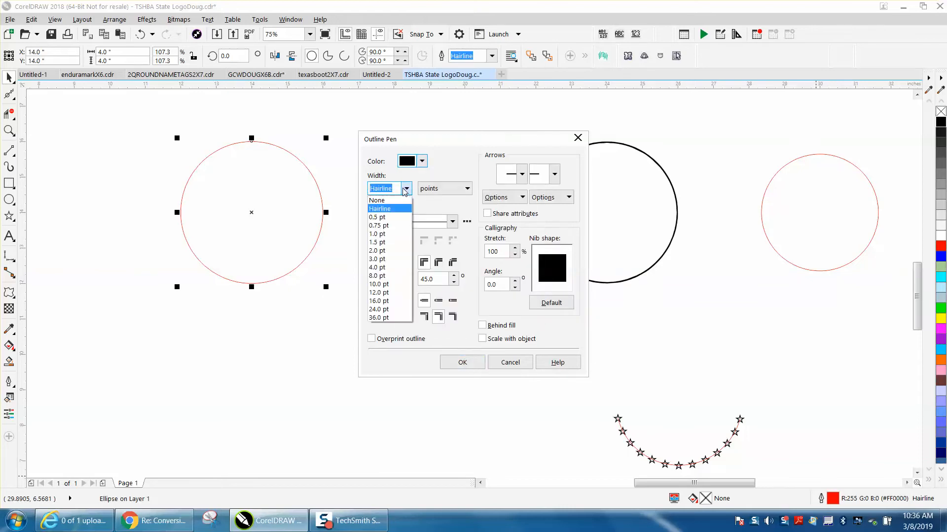
click(382, 251)
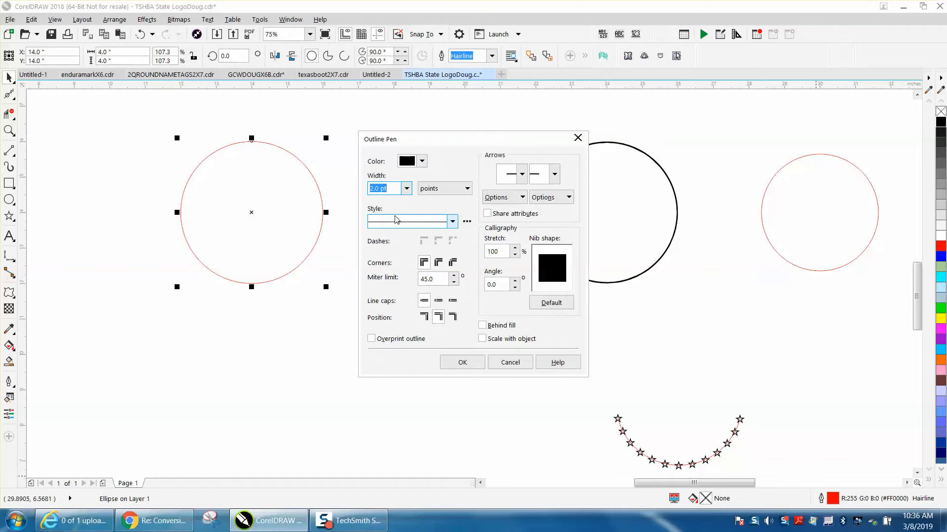
click(483, 340)
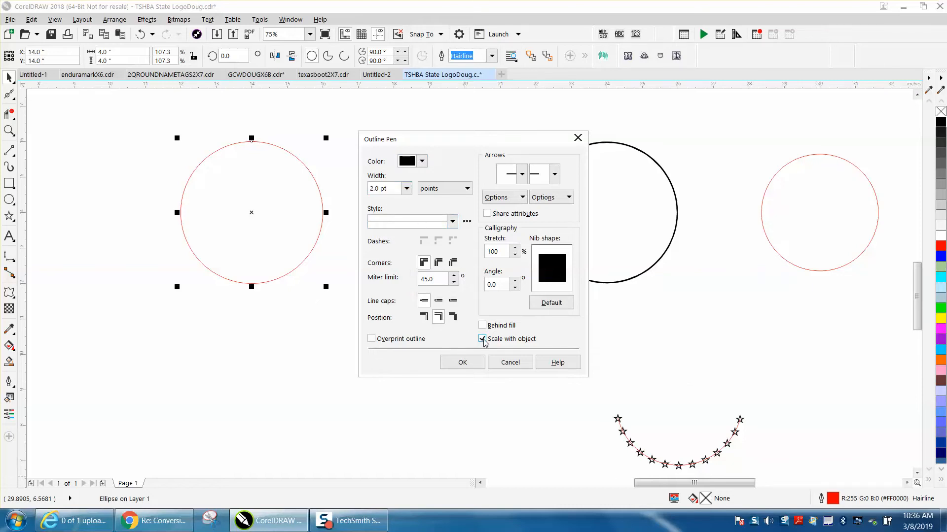
click(472, 363)
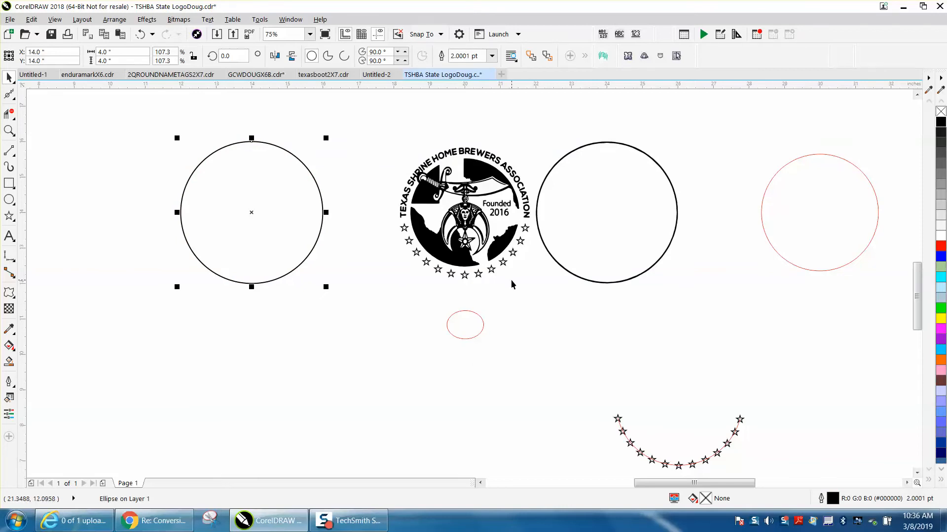
Step: Set the new circle's outline width to 4.0 pt
double_click(832, 500)
click(407, 190)
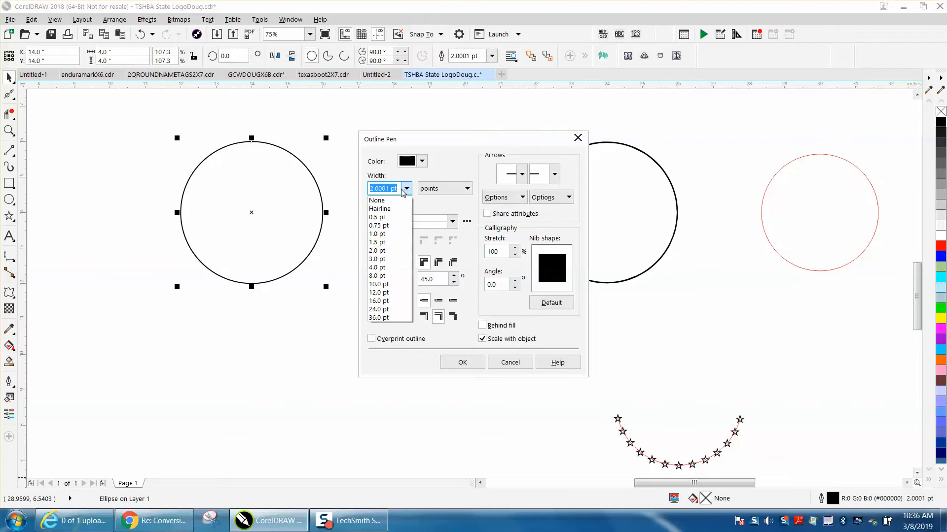
click(386, 269)
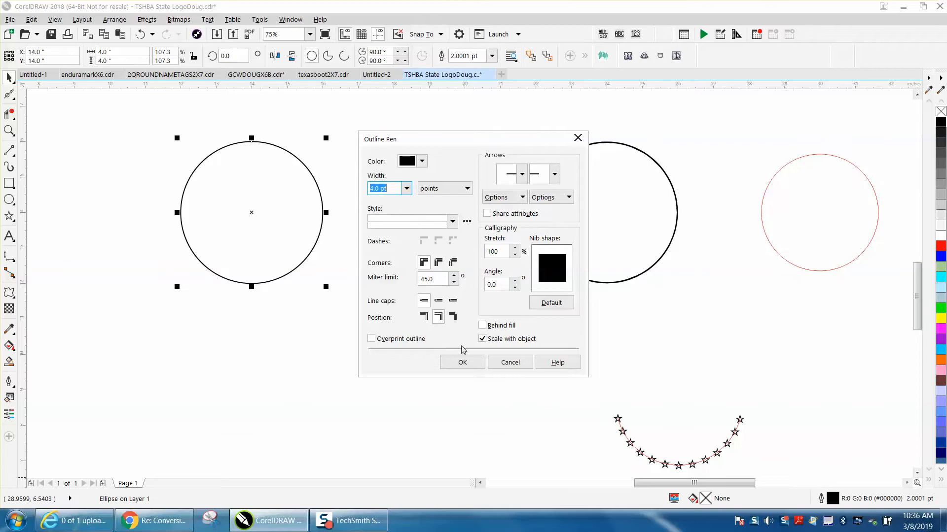
click(472, 362)
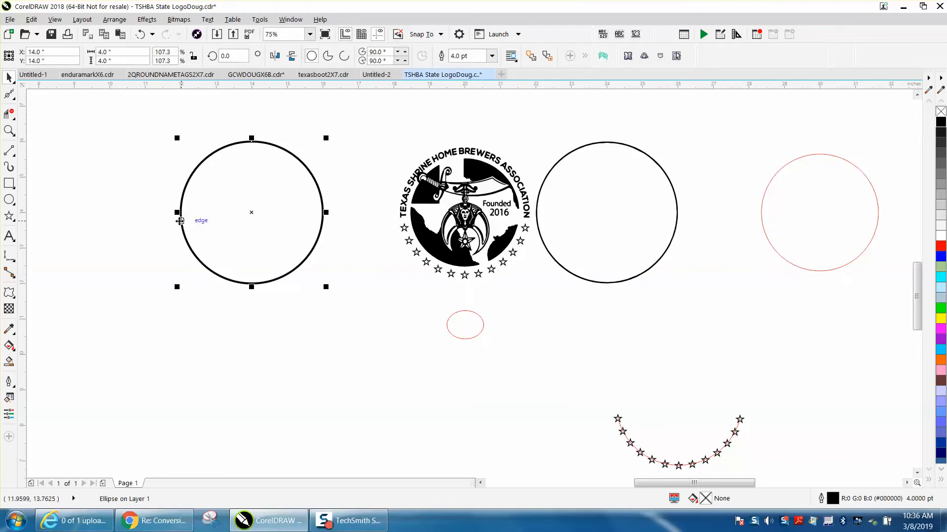
Step: Move the new circle 6 inches right onto the logo and compare its line thickness with the old ring where they meet
key(Right)
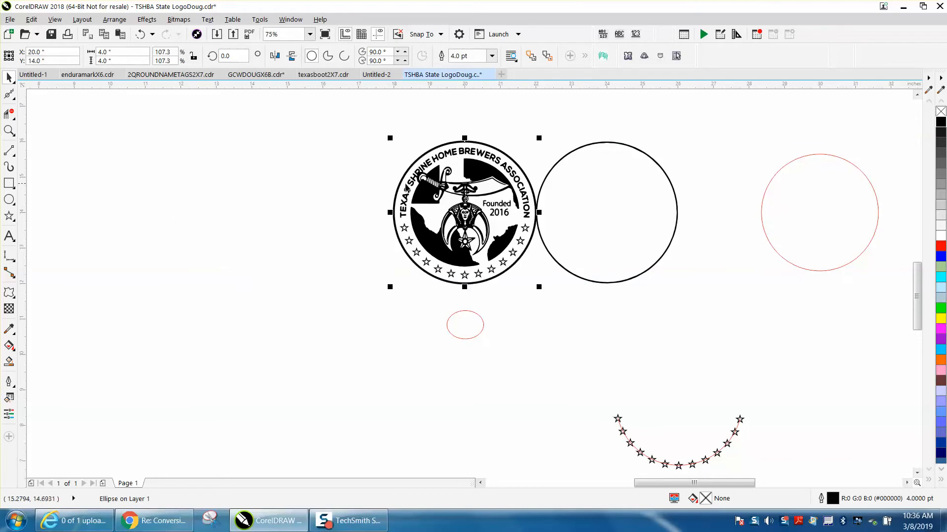
click(9, 131)
drag(503, 183, 581, 243)
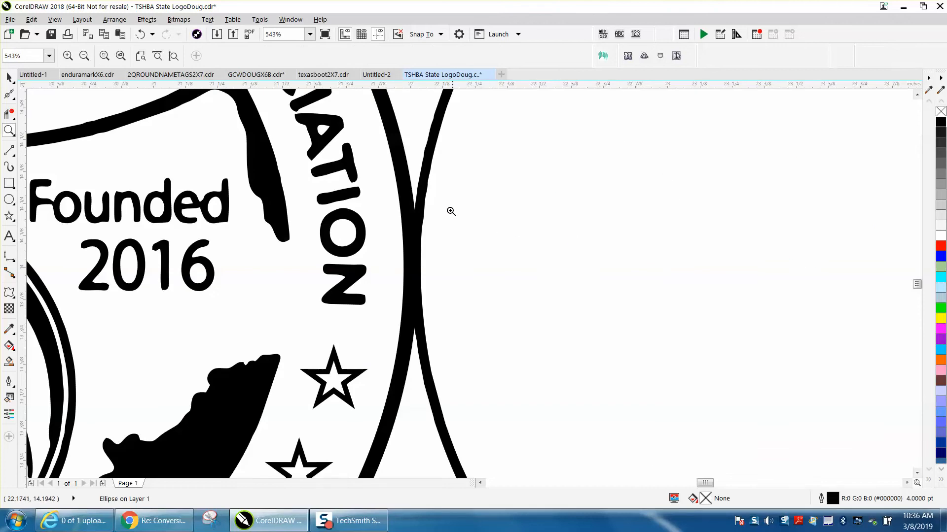
right_click(406, 188)
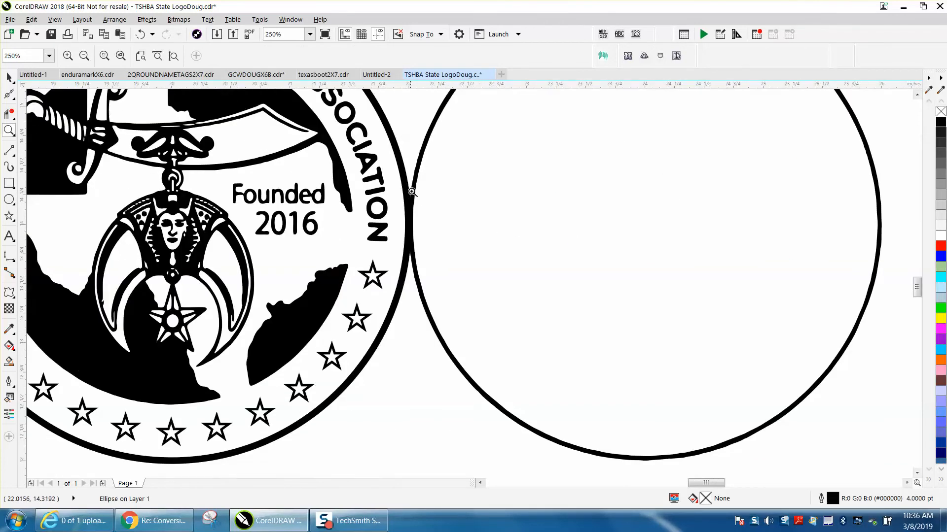
drag(404, 257, 450, 290)
scroll(353, 245, down, 5)
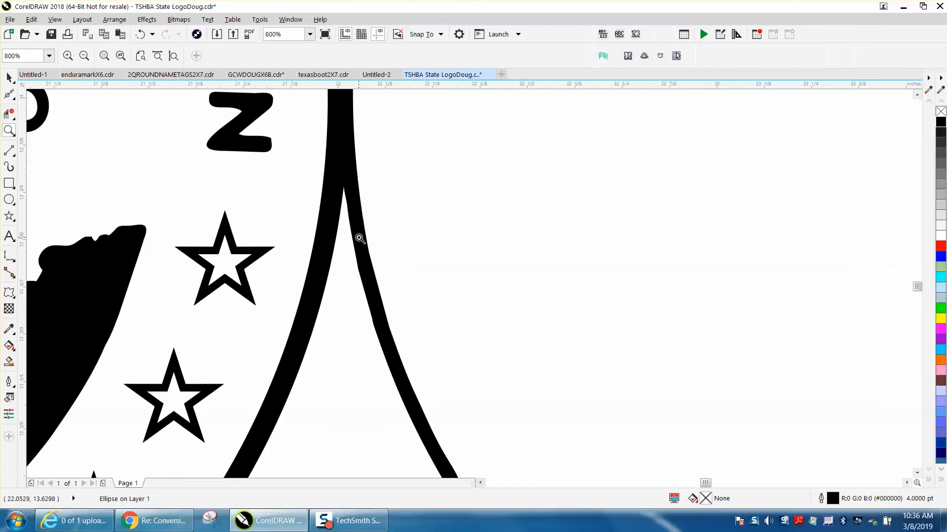
click(7, 78)
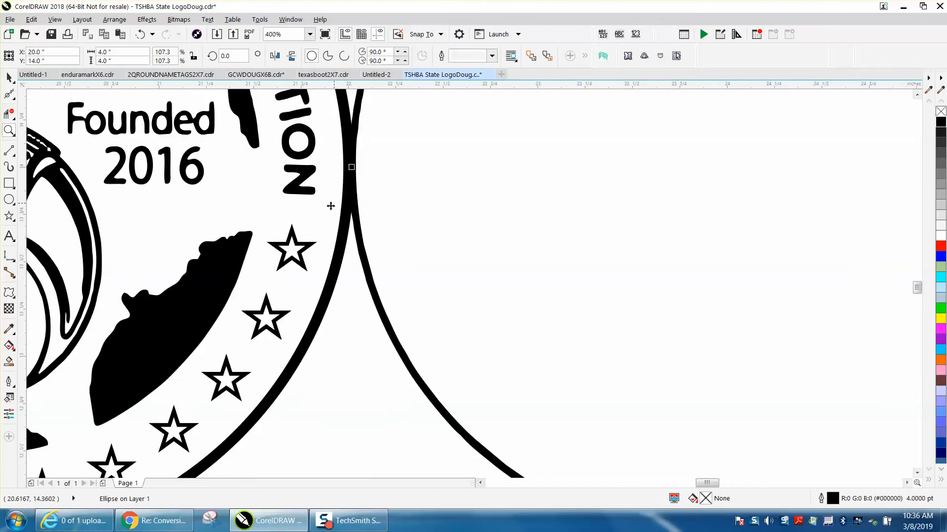
scroll(452, 271, down, 4)
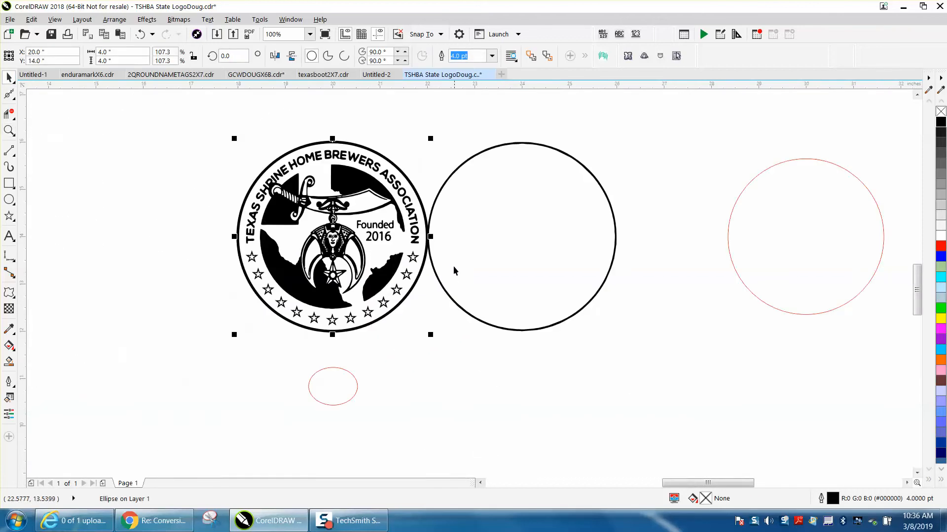
Step: Set the new circle's outline width to 3.0 pt and compare its thickness with the old ring
double_click(834, 496)
click(406, 189)
click(401, 273)
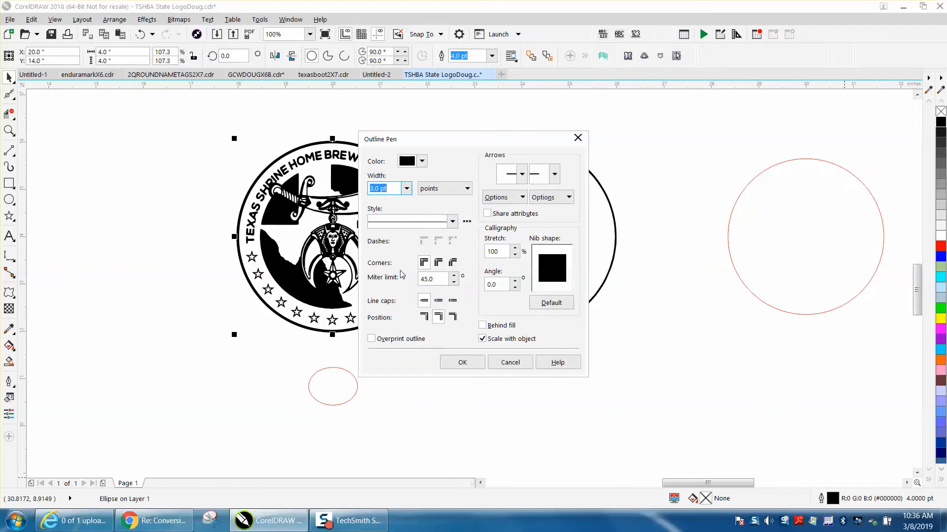
click(469, 364)
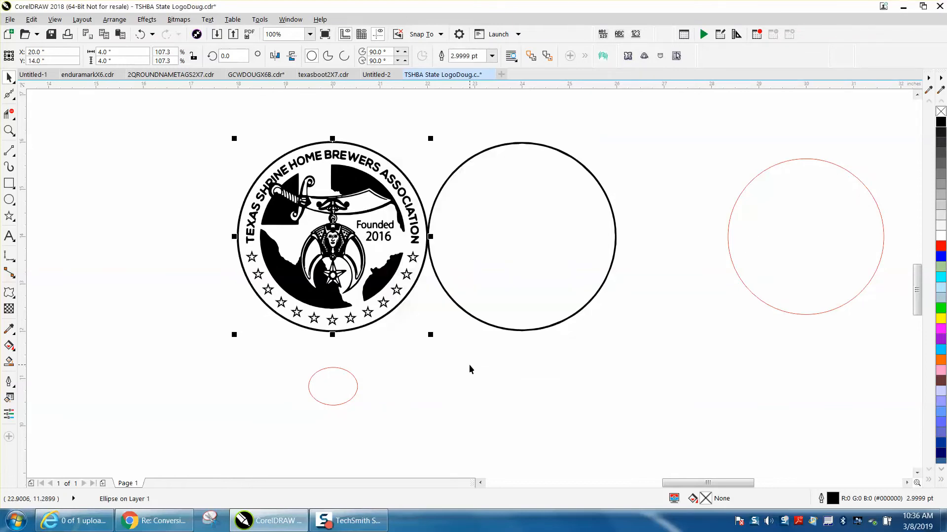
click(9, 130)
drag(434, 190, 503, 270)
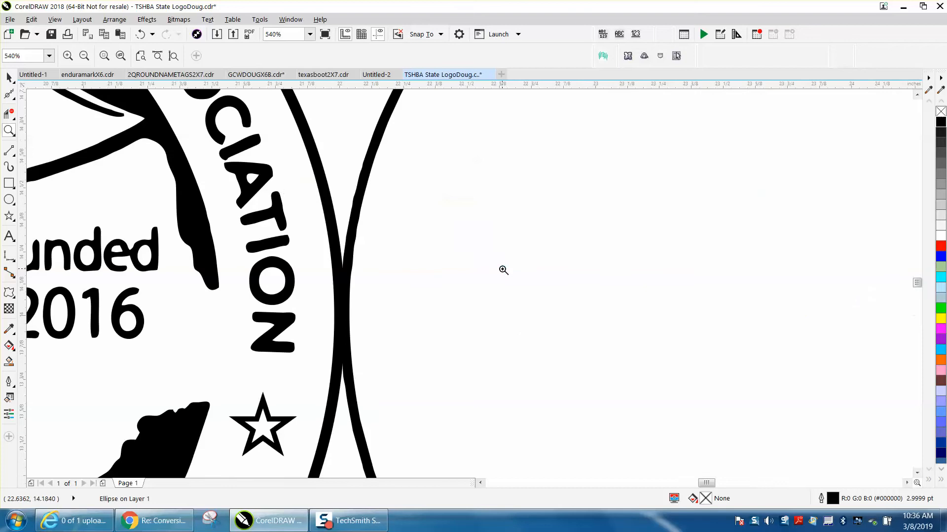
right_click(329, 213)
Step: Set the new circle's outline width to 3.25 pt
click(9, 78)
click(207, 160)
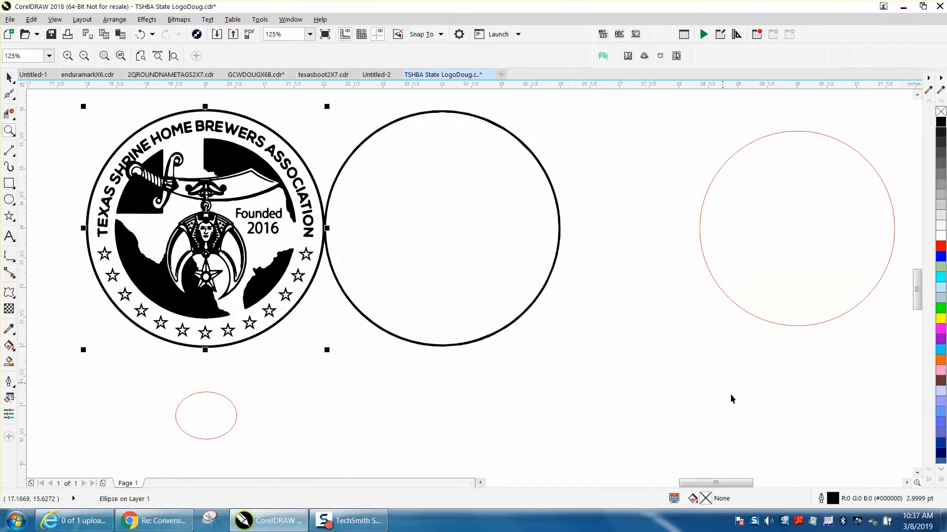
double_click(832, 499)
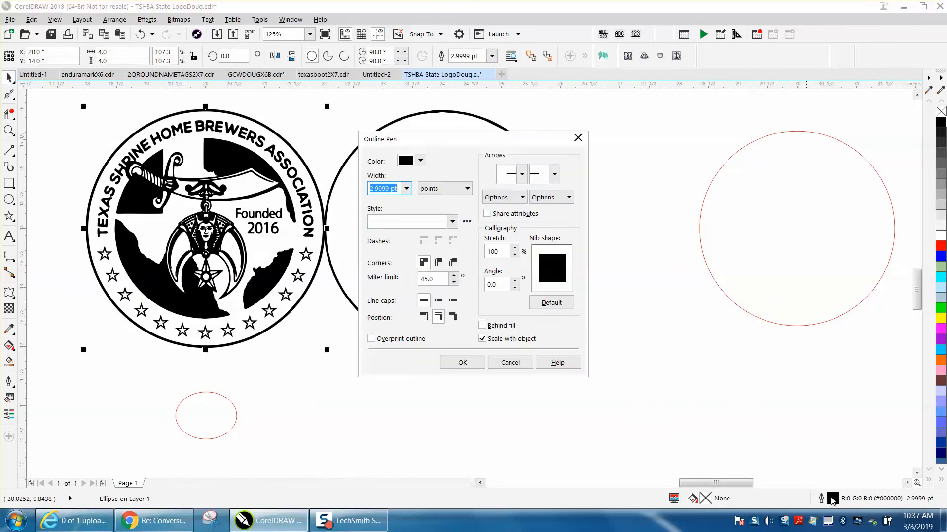
click(405, 189)
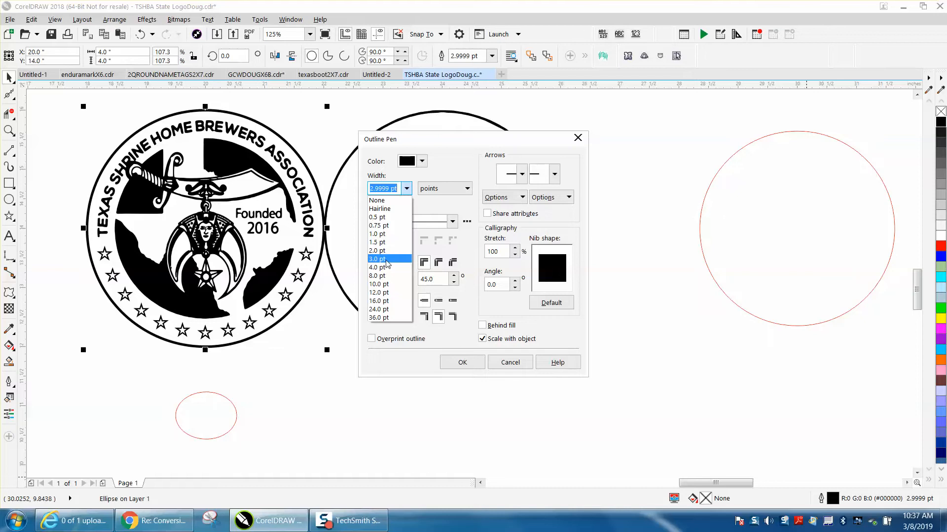
click(396, 189)
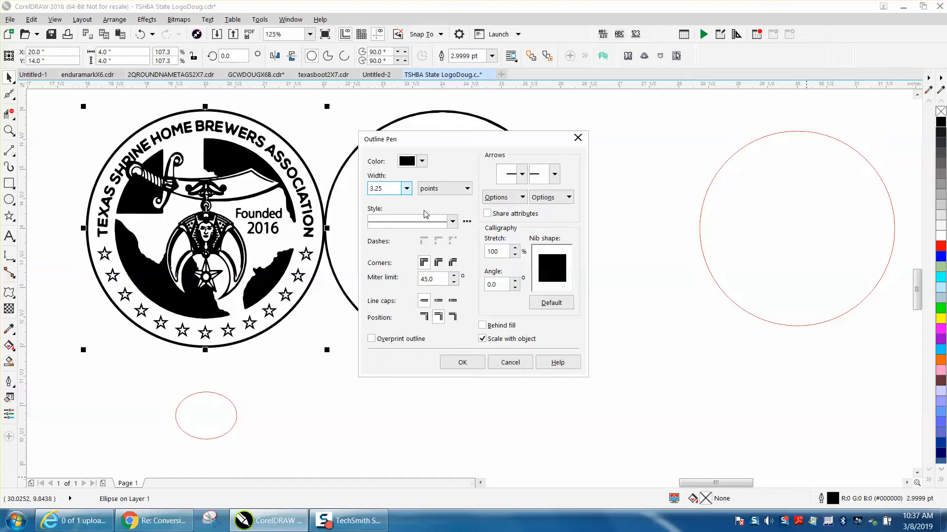
click(463, 362)
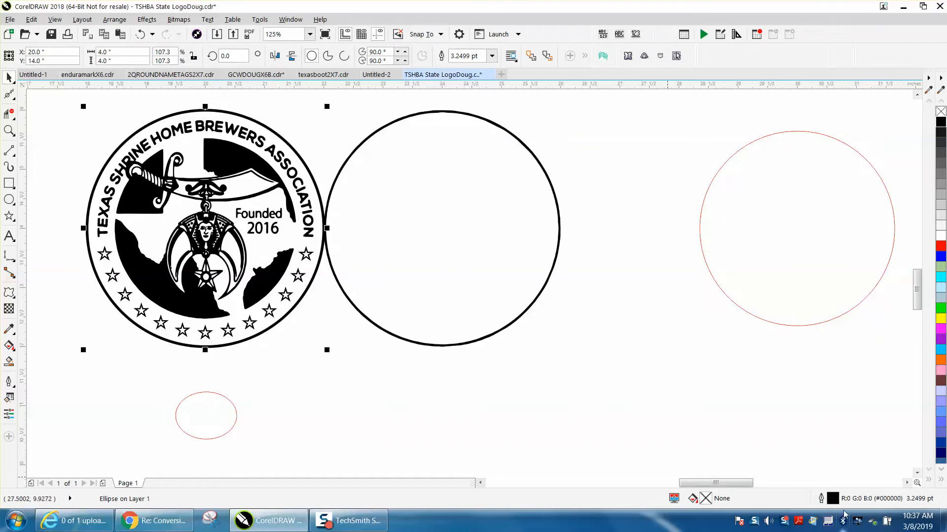
double_click(833, 499)
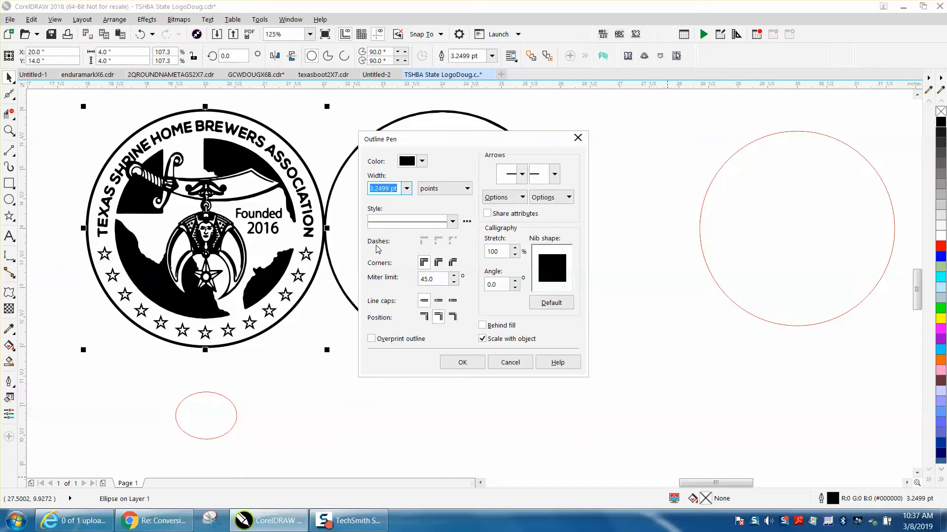
click(406, 189)
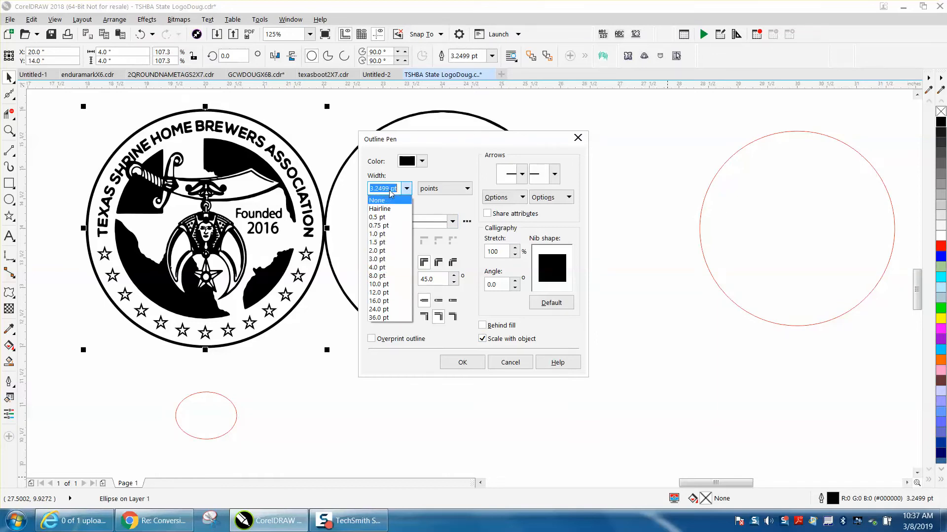
click(505, 366)
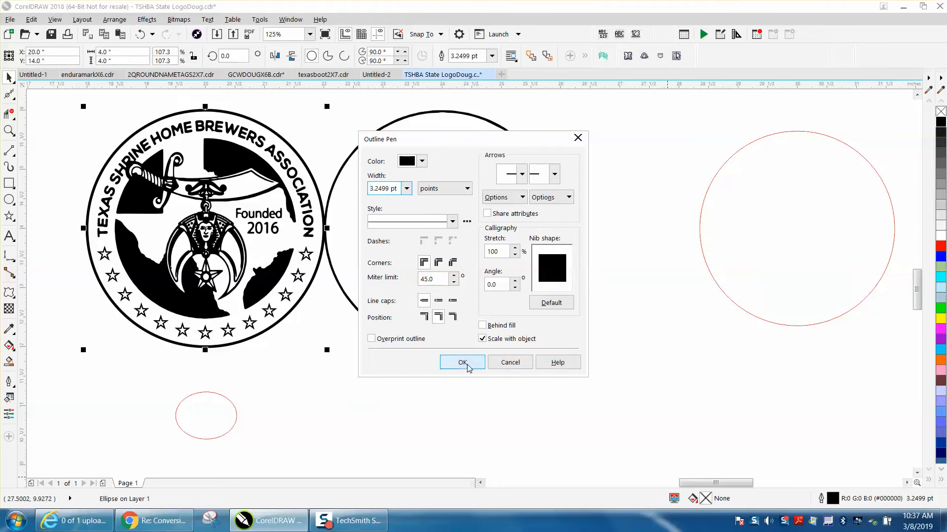
click(508, 365)
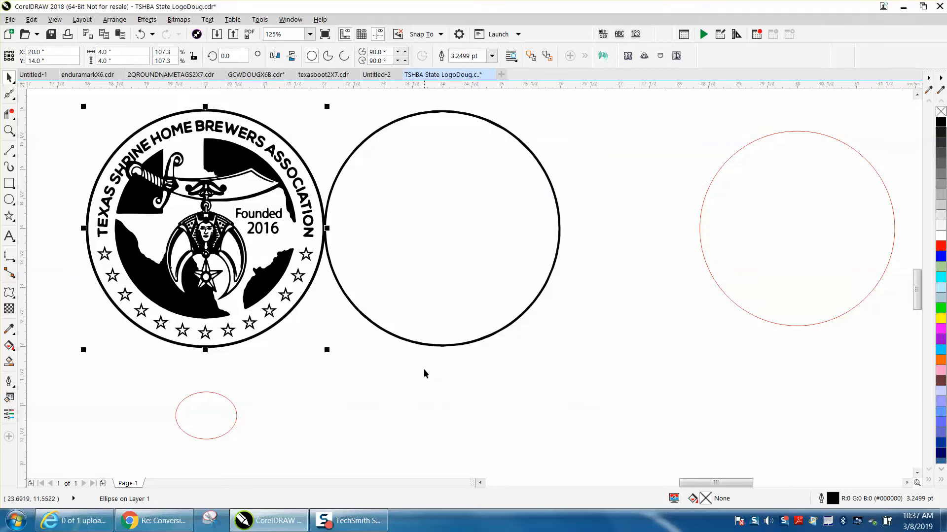
Step: Delete the old rough ring beside the logo and examine the central emblem up close
click(416, 344)
key(Delete)
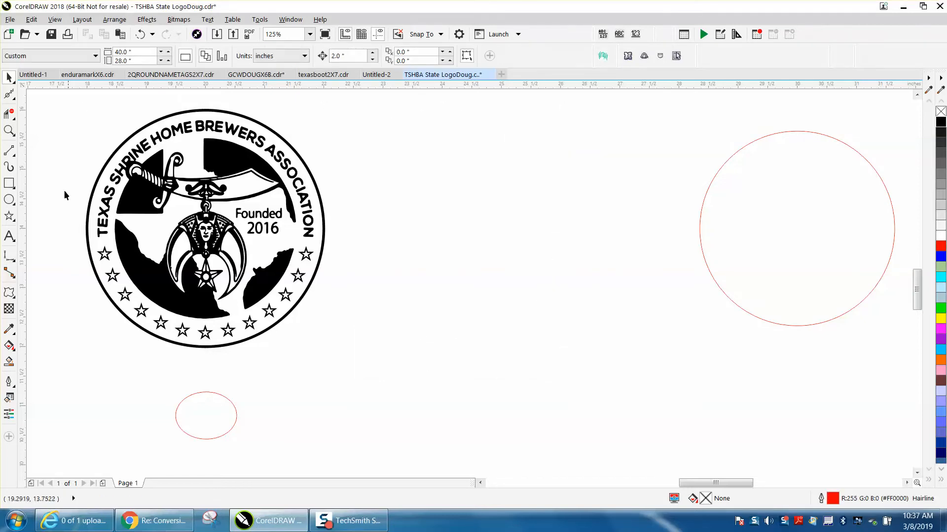
click(9, 130)
drag(162, 209, 320, 270)
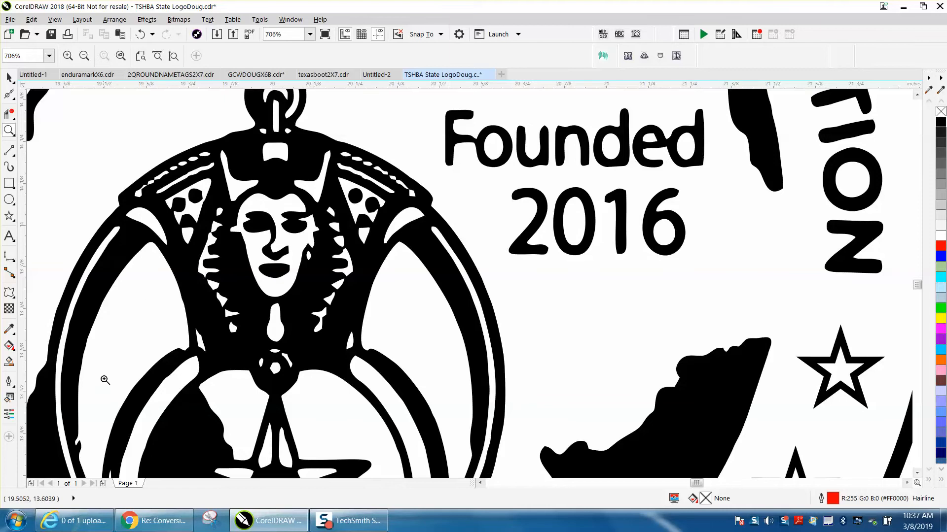
scroll(242, 302, down, 3)
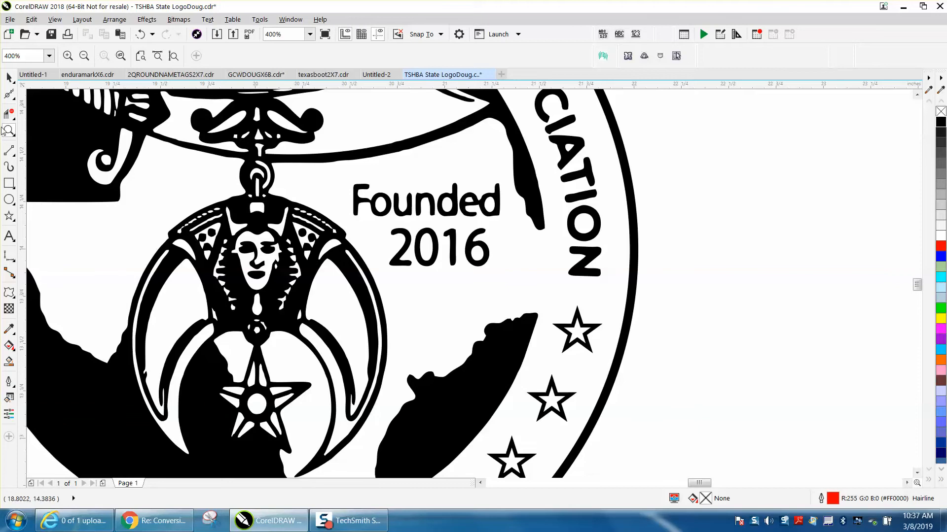
Step: Remove the nodes forming the small notch on the inner edge of the emblem's left crescent, using the Shape tool
drag(107, 332, 183, 403)
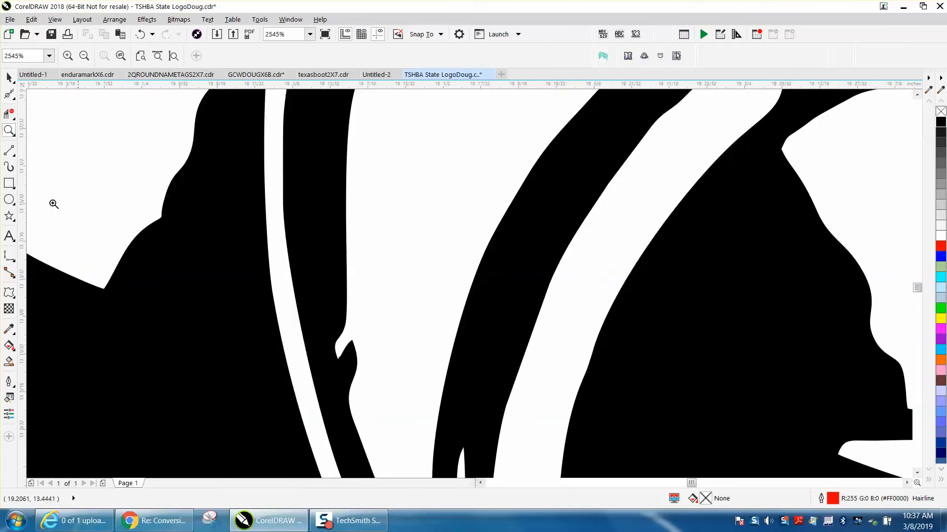
click(9, 78)
click(334, 279)
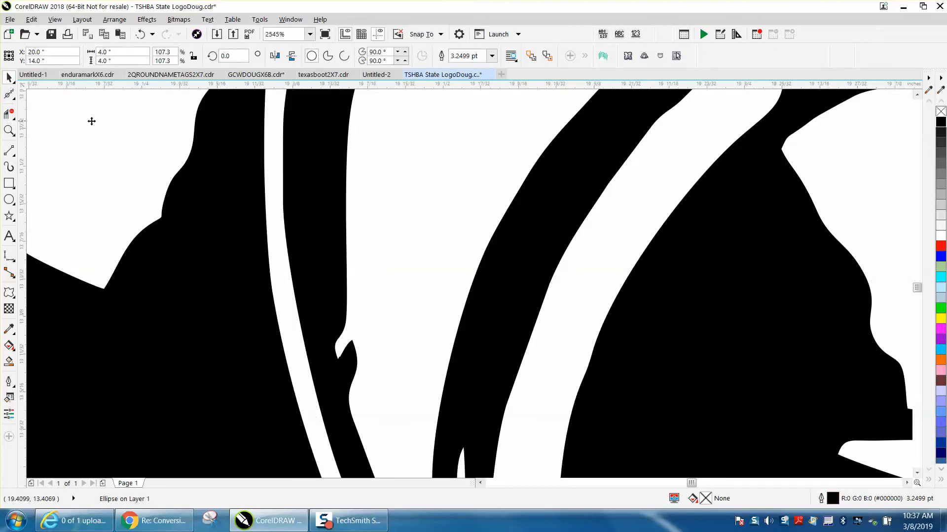
click(12, 96)
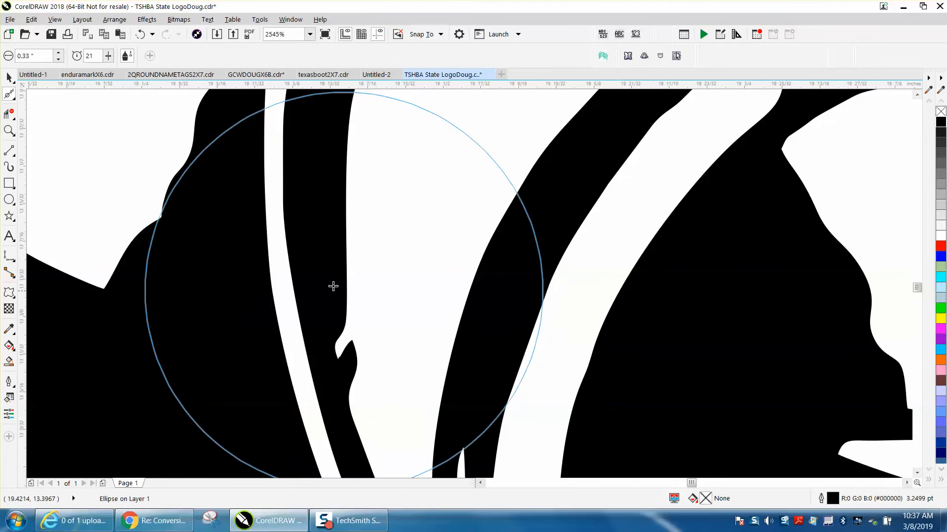
click(14, 99)
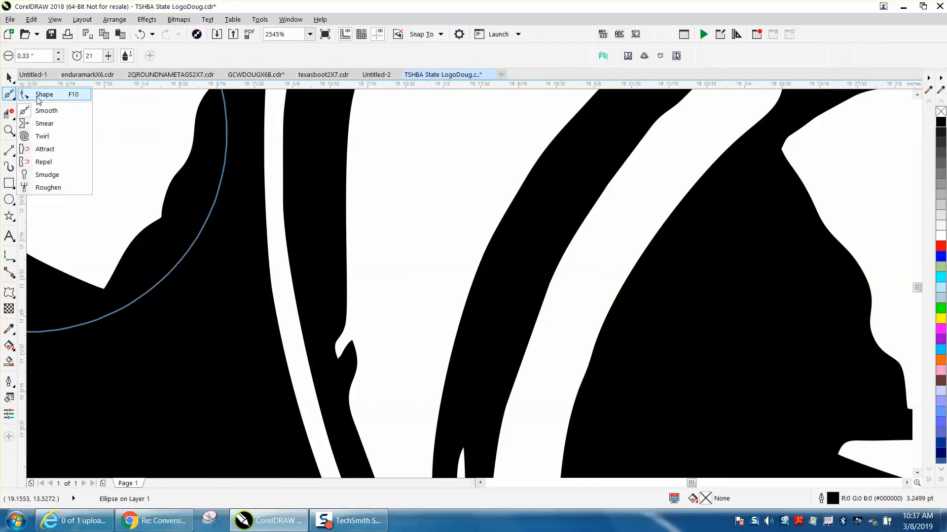
click(35, 94)
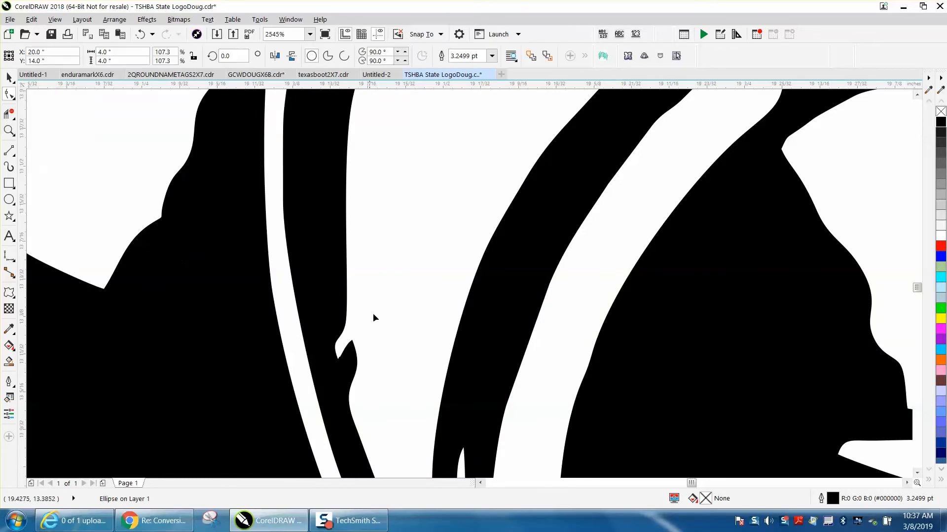
click(347, 322)
drag(329, 340, 346, 366)
key(Delete)
drag(338, 319, 372, 367)
key(Delete)
scroll(360, 353, down, 4)
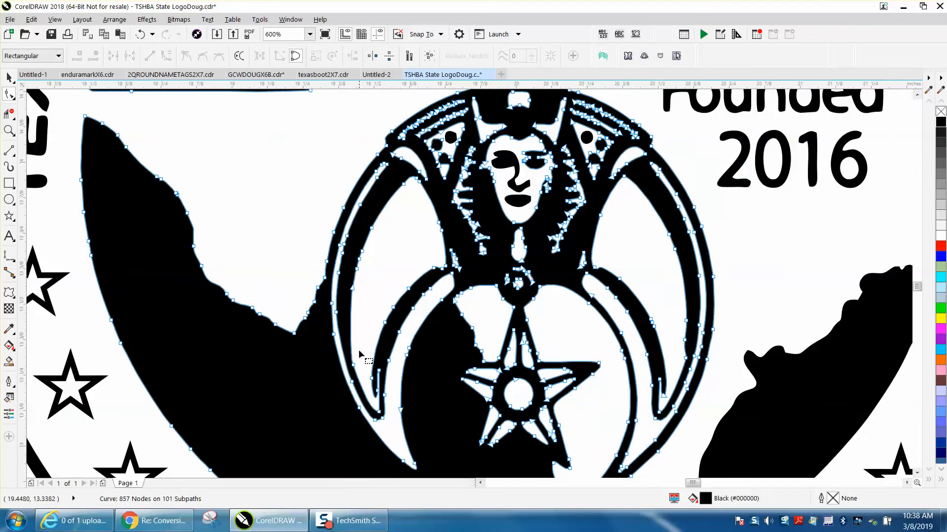
key(Delete)
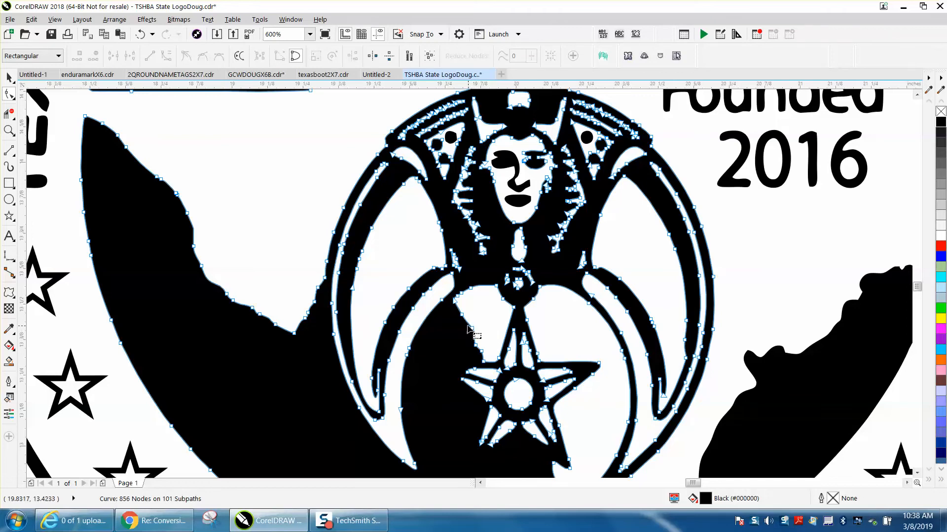
Step: Examine the nodes around the beaded stripes on the left side of the pharaoh's headdress
click(9, 131)
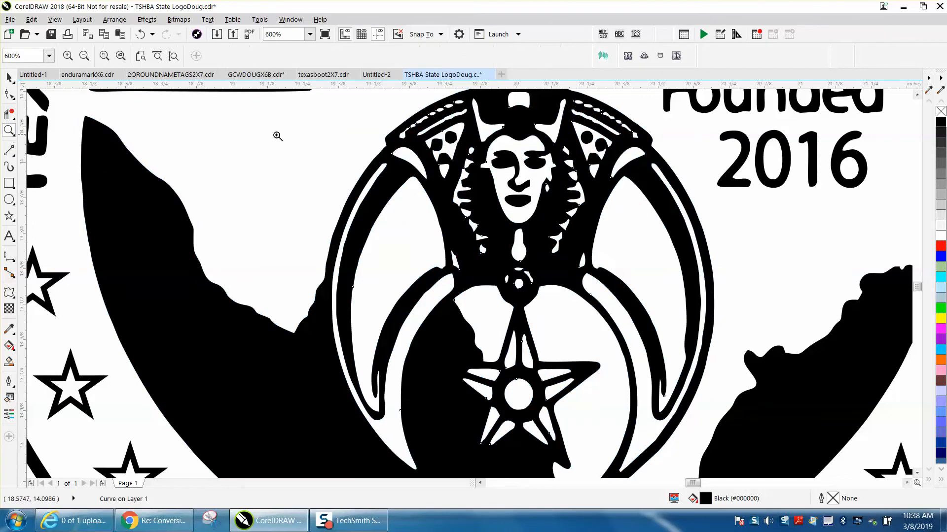
drag(376, 99, 562, 168)
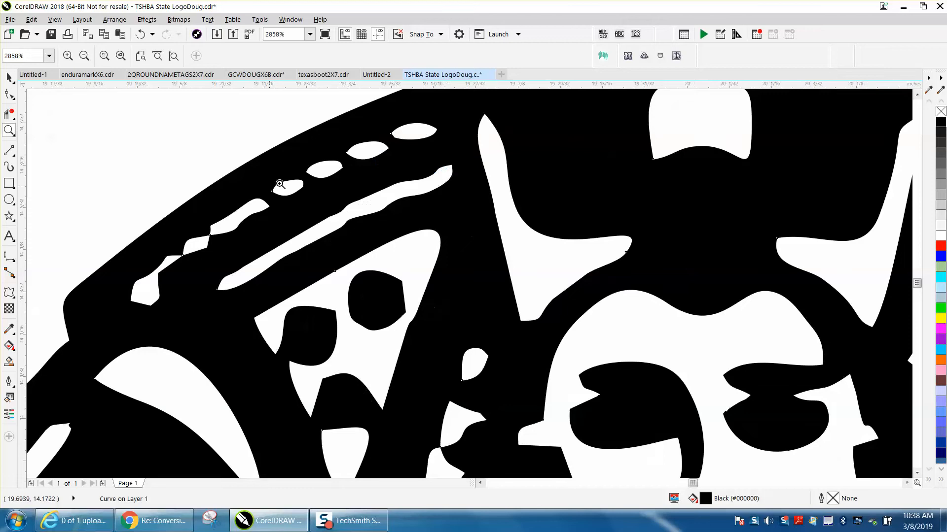
click(8, 94)
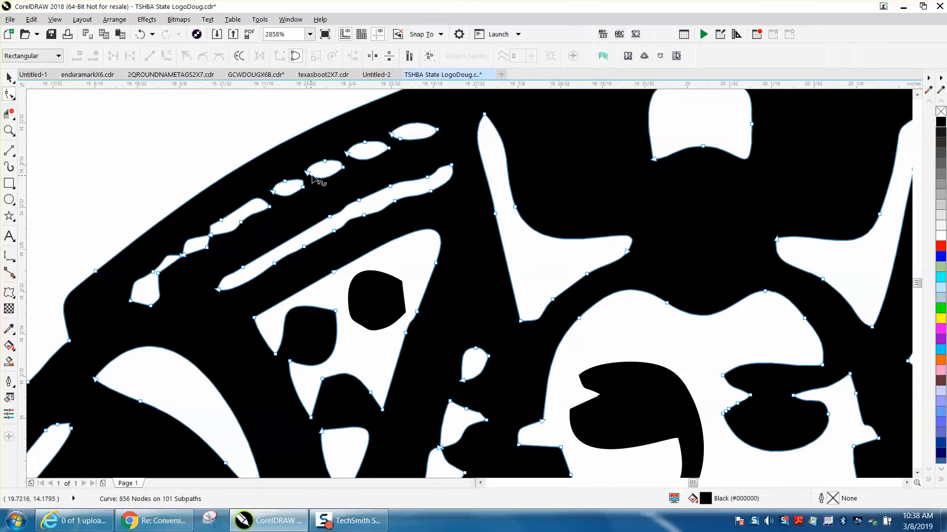
scroll(316, 174, down, 7)
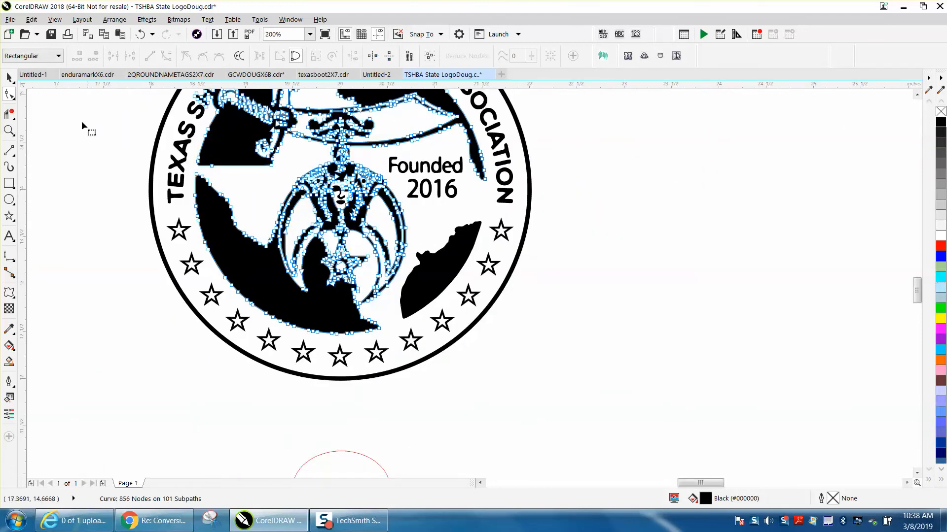
Step: Center the large red hairline circle on the page so it lies over the logo inside the lettering
click(9, 77)
scroll(635, 255, down, 2)
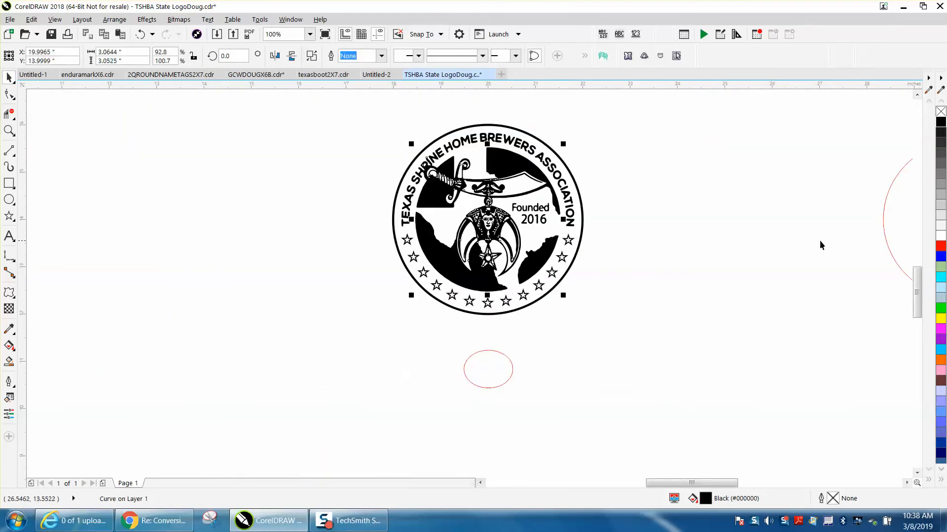
click(885, 243)
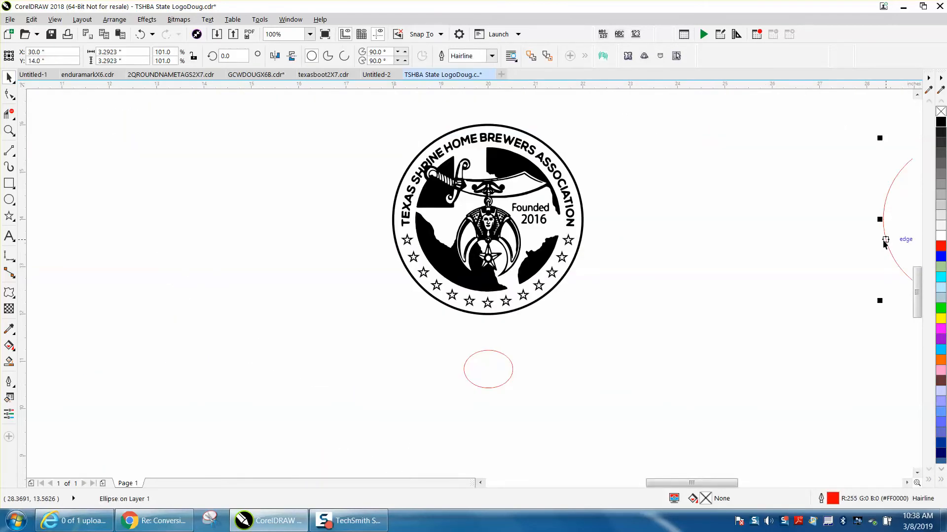
key(p)
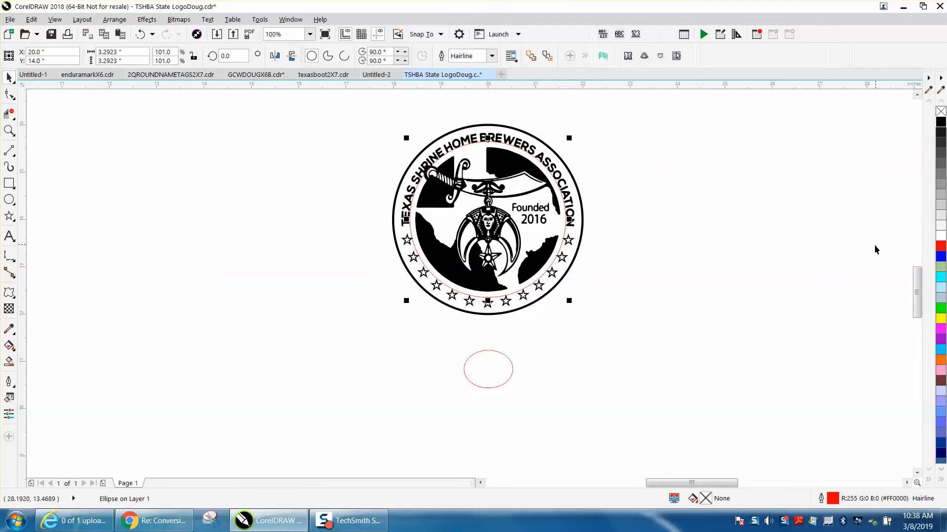
scroll(875, 244, down, 1)
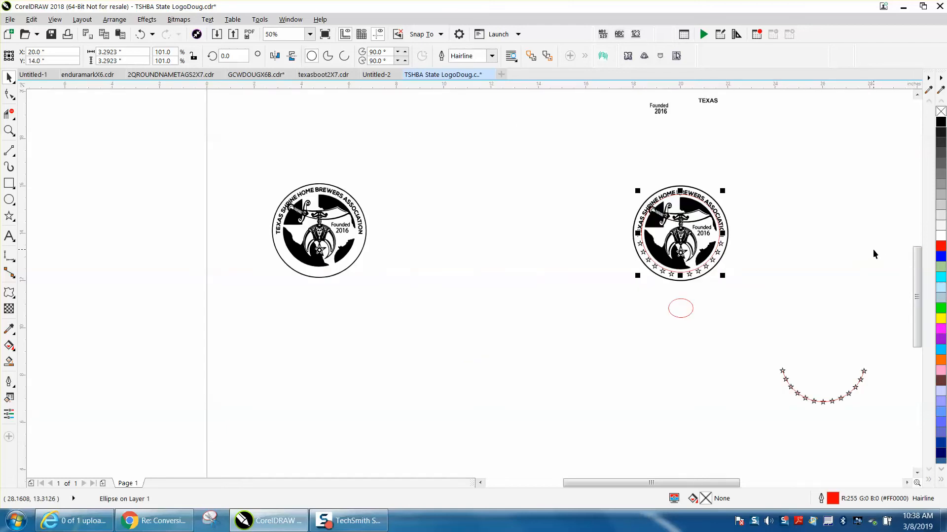
click(9, 130)
drag(611, 190, 803, 299)
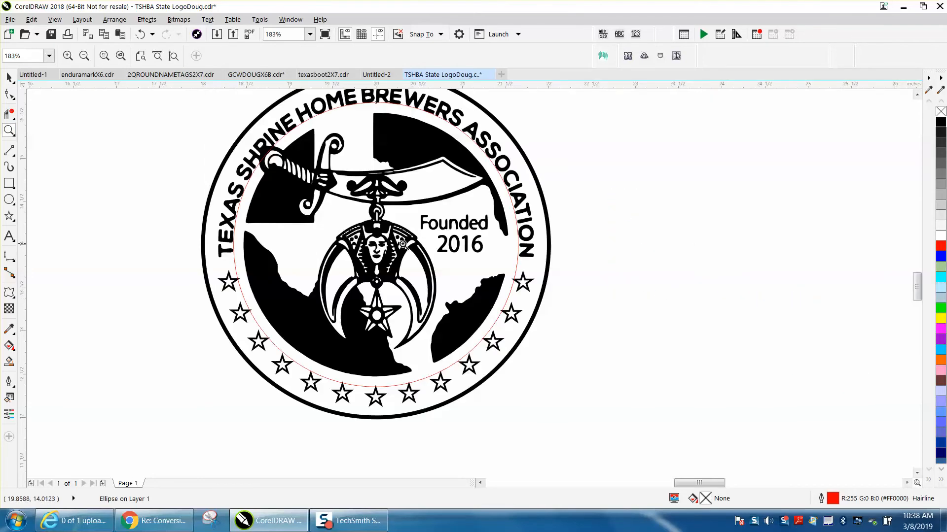
scroll(387, 241, down, 3)
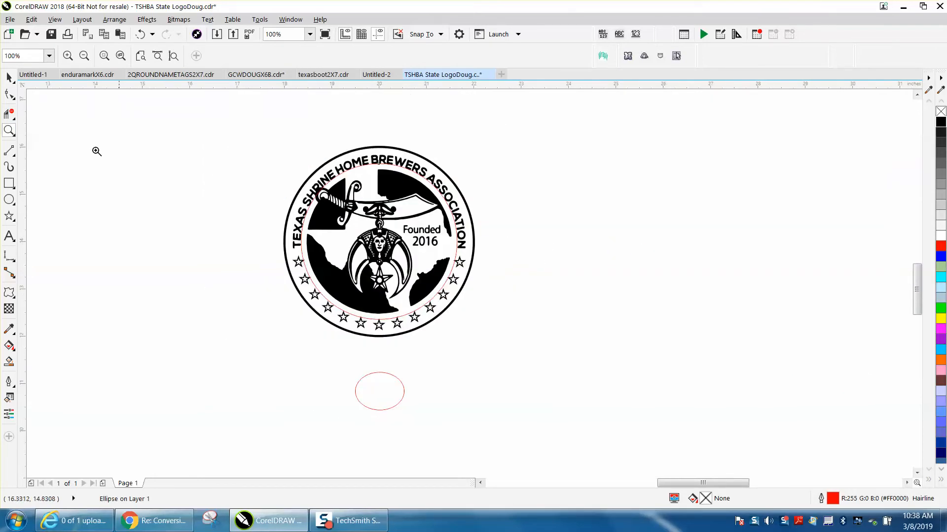
Step: Center the small red ellipse below the logo on the page, over the pharaoh's head
click(9, 77)
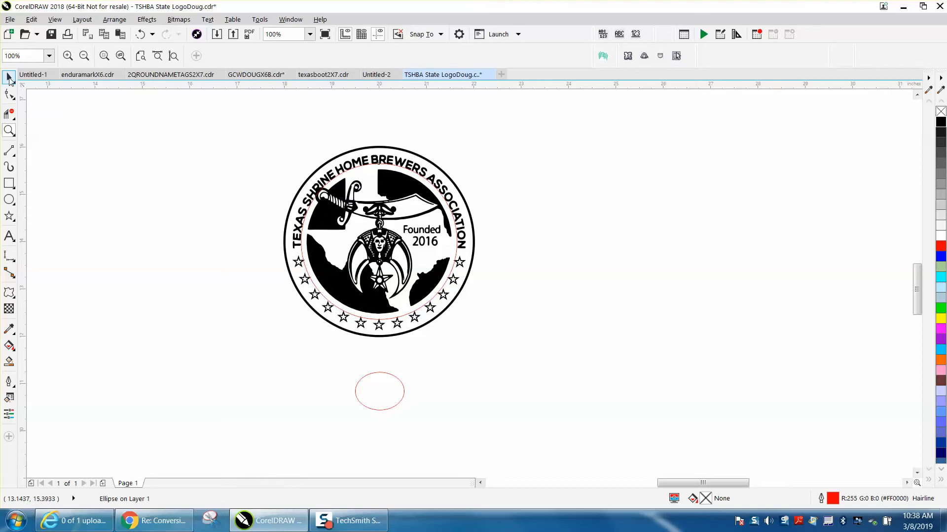
click(383, 374)
key(p)
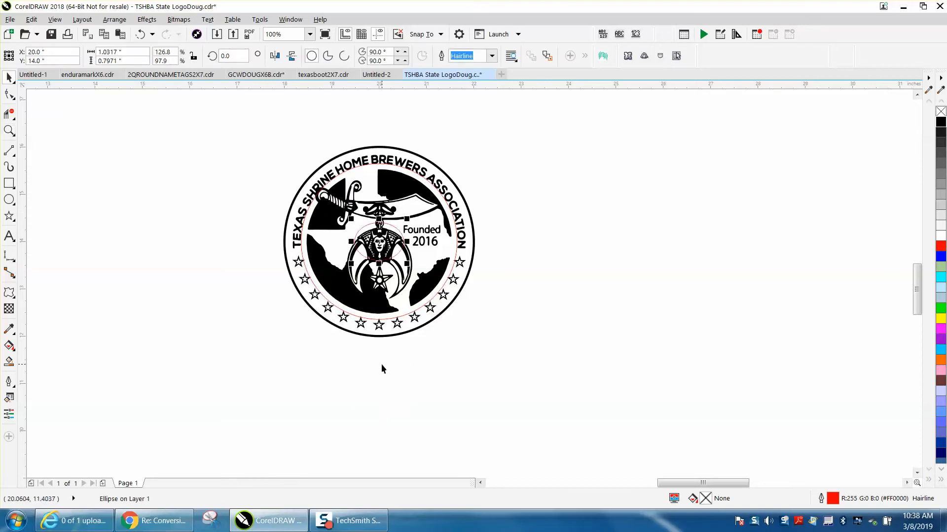
click(9, 131)
drag(266, 162, 534, 321)
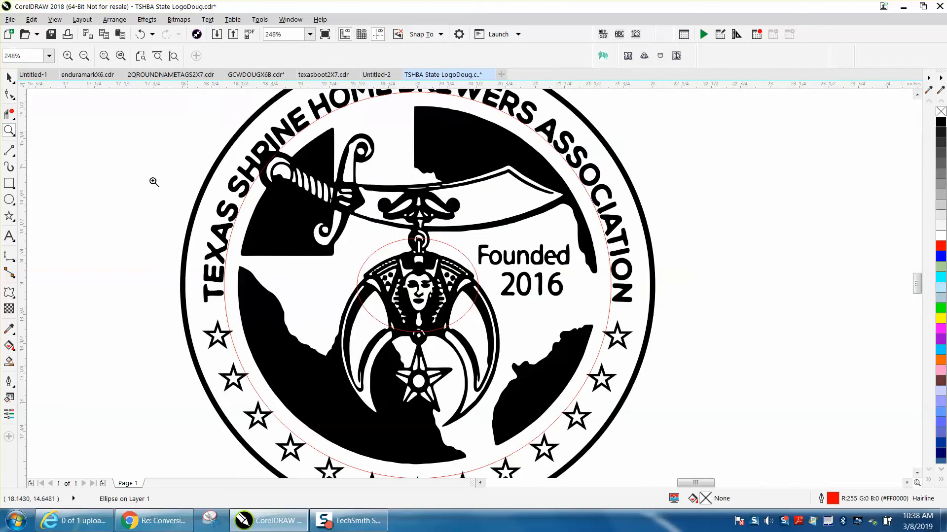
Step: Move the large red circle 6 inches right, off the logo, and examine the small red ellipse over the pharaoh's head
click(9, 77)
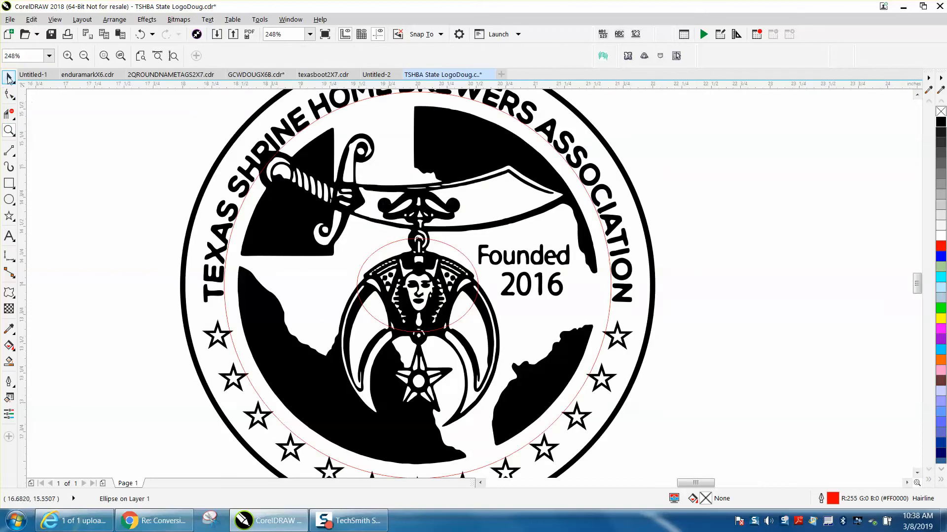
click(295, 138)
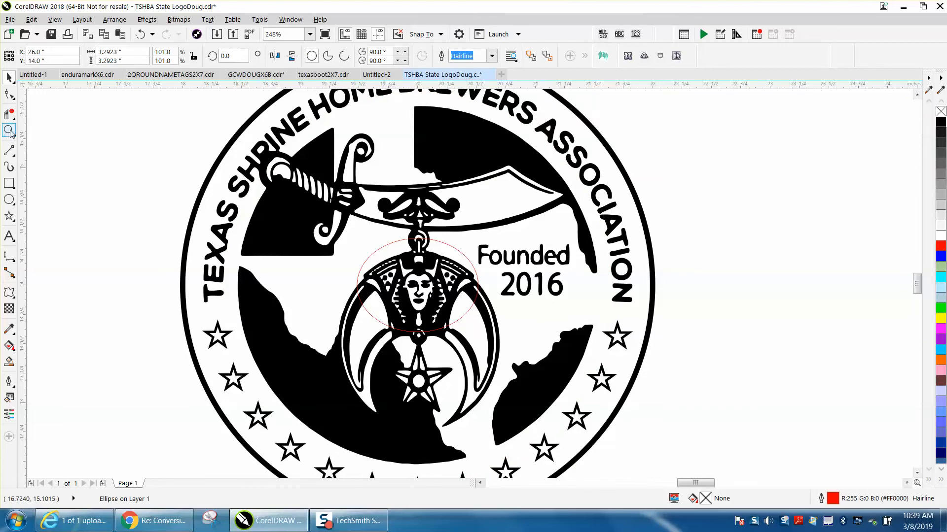
click(9, 131)
drag(298, 235, 550, 366)
click(9, 77)
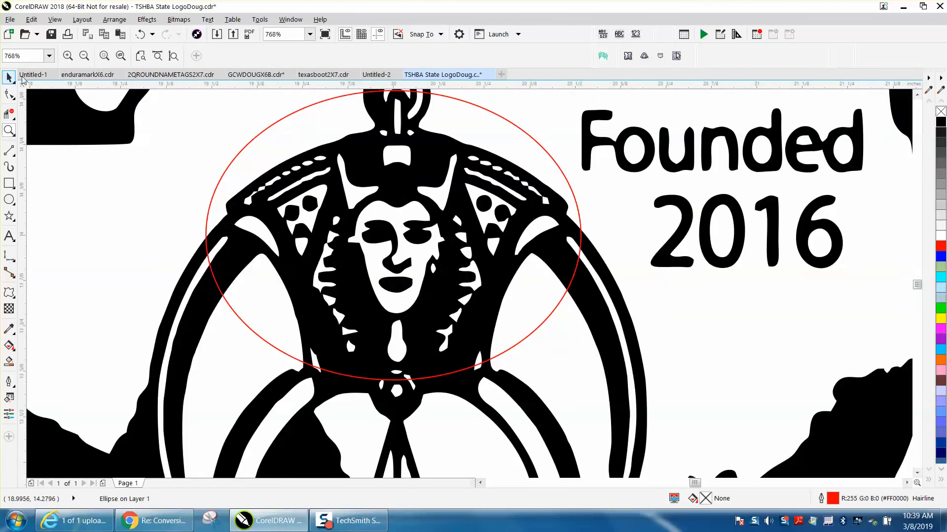
Step: Set the nudge distance to 0.0001 inches
click(222, 132)
scroll(495, 143, down, 2)
click(260, 132)
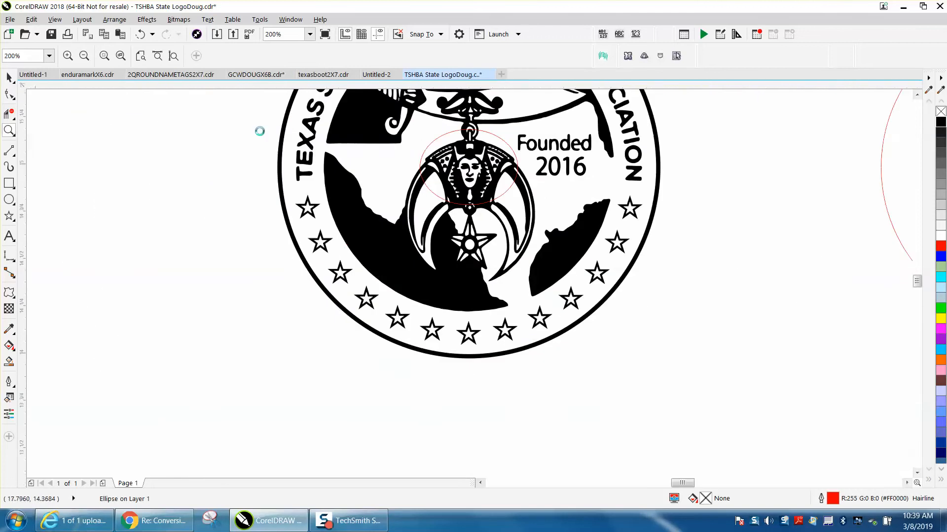
click(9, 77)
click(330, 56)
text(.)
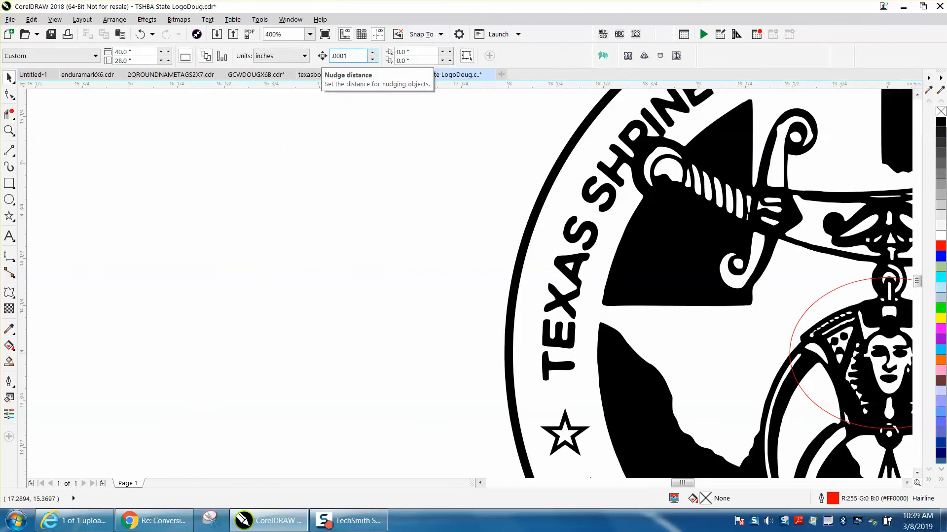
text(0001)
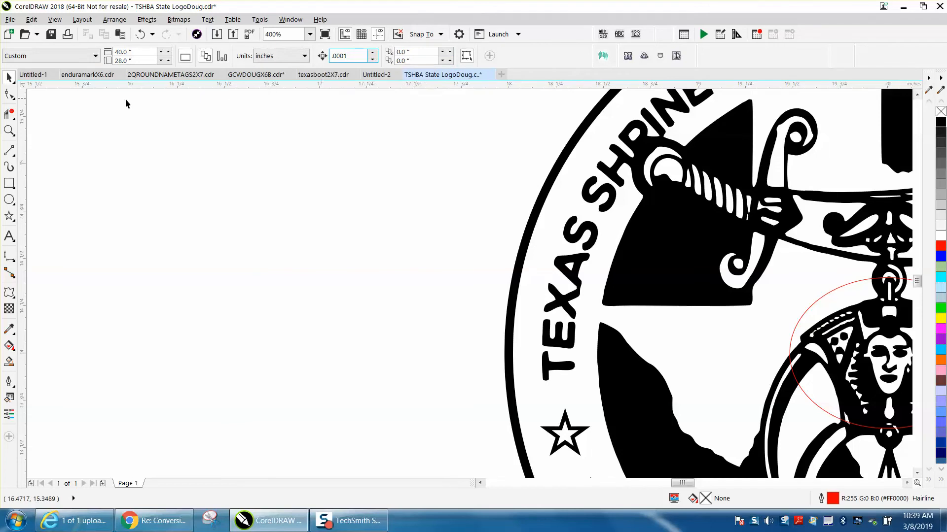
Step: Move the small red ellipse about 0.16 inches down so its upper arc runs along the beaded stripes of the pharaoh's headdress
click(9, 131)
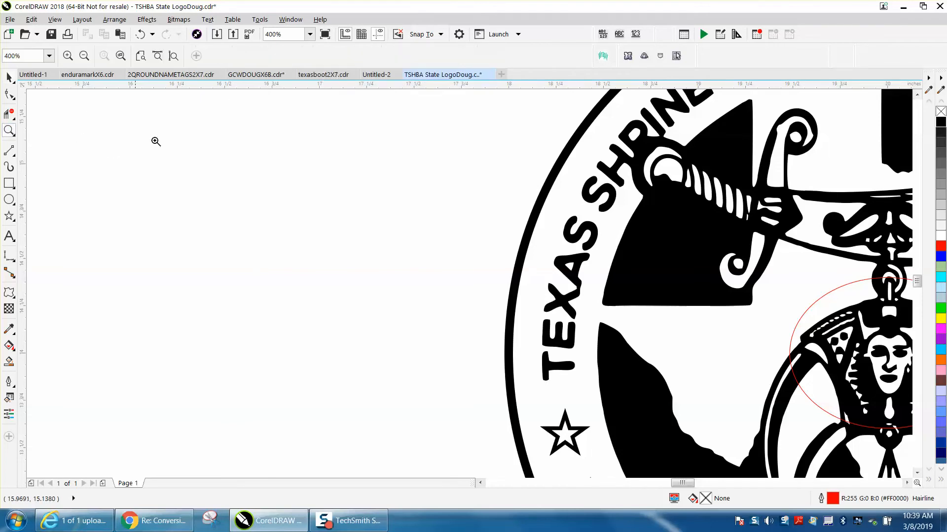
scroll(128, 139, down, 2)
drag(302, 154, 432, 237)
click(9, 78)
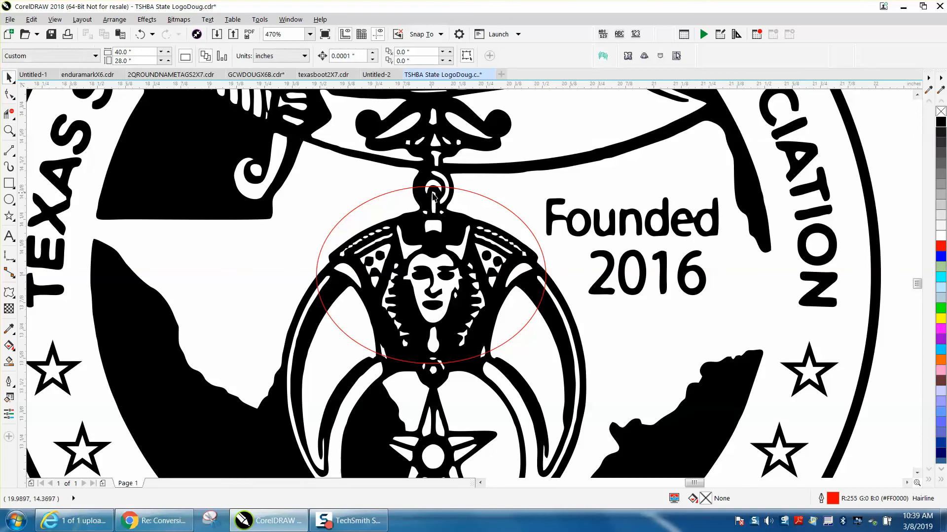
click(462, 192)
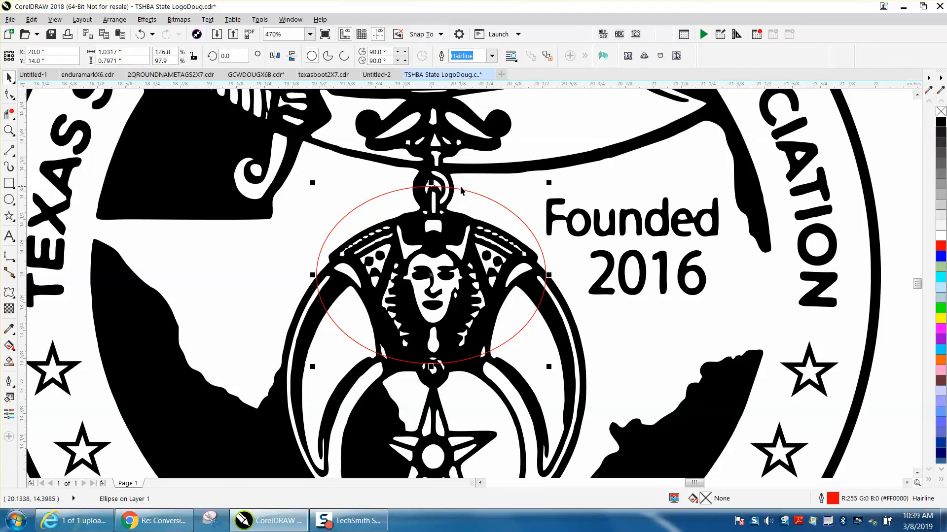
key(Down)
key(Down)
key(Down)
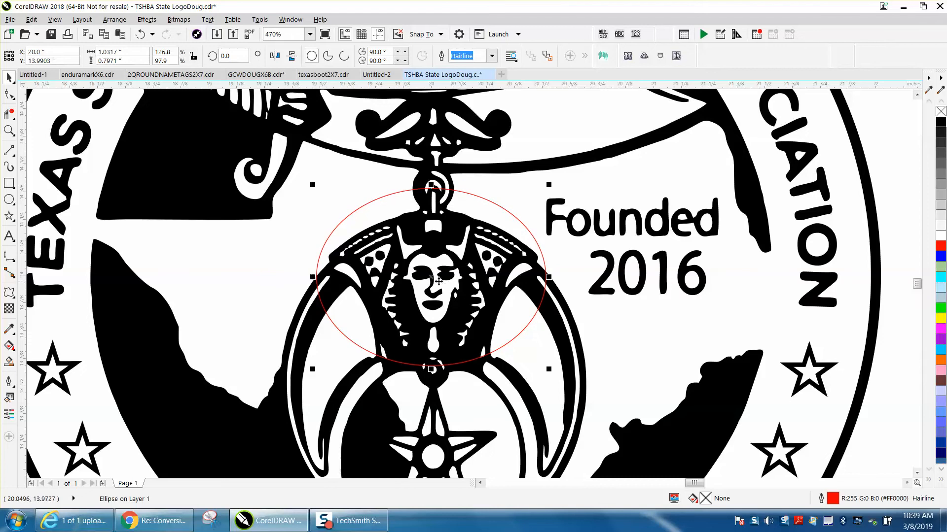
drag(433, 278, 435, 311)
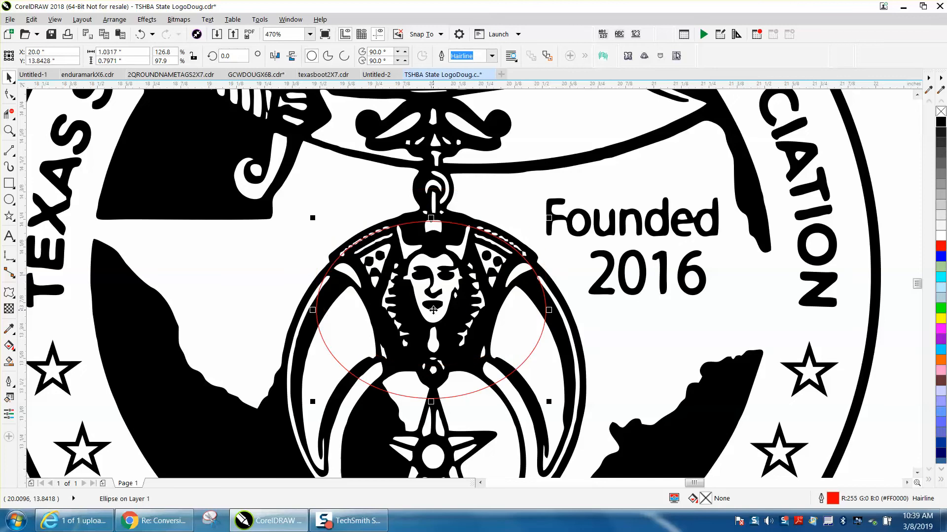
Step: Nudge the small red ellipse about 0.005 inches to the right and place a copy about 0.017 inches above it around the beaded stripes
click(10, 131)
drag(295, 203, 665, 369)
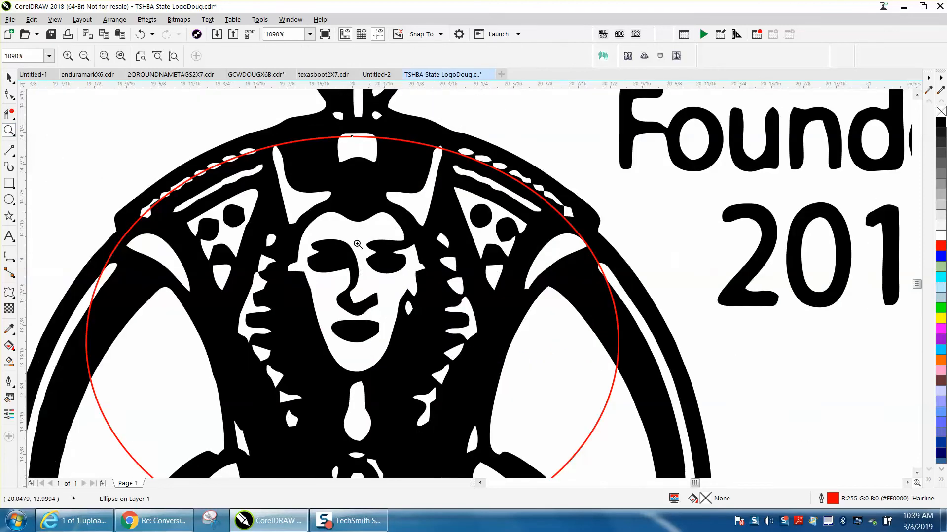
click(9, 77)
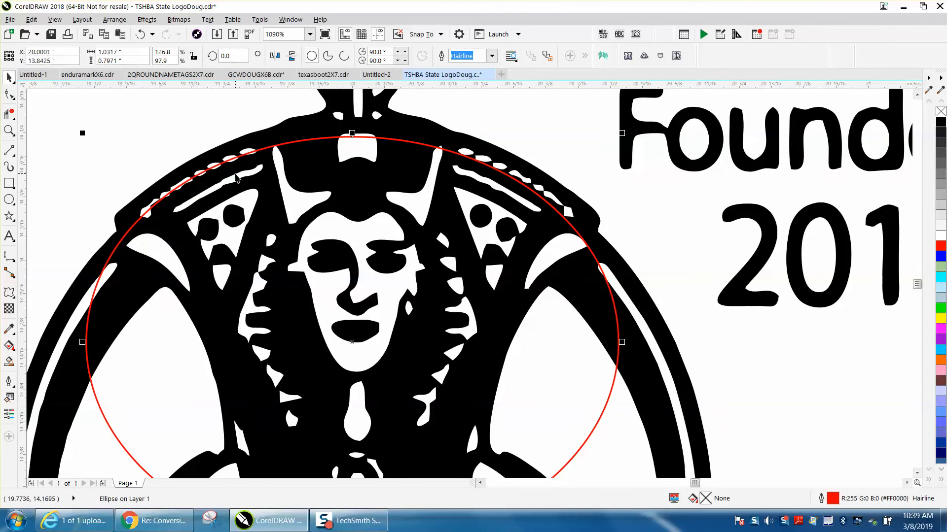
drag(235, 173, 235, 174)
key(Right)
key(Right)
key(Right)
key(Right)
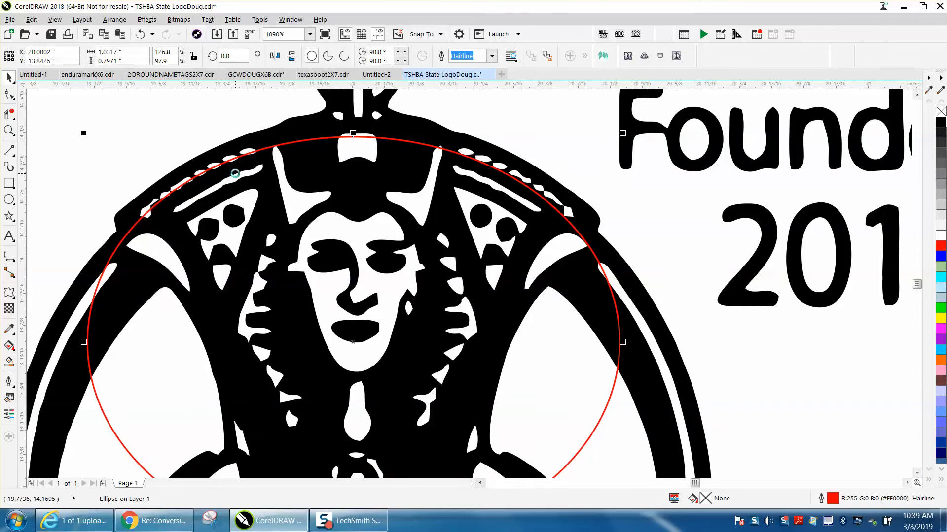
key(Right)
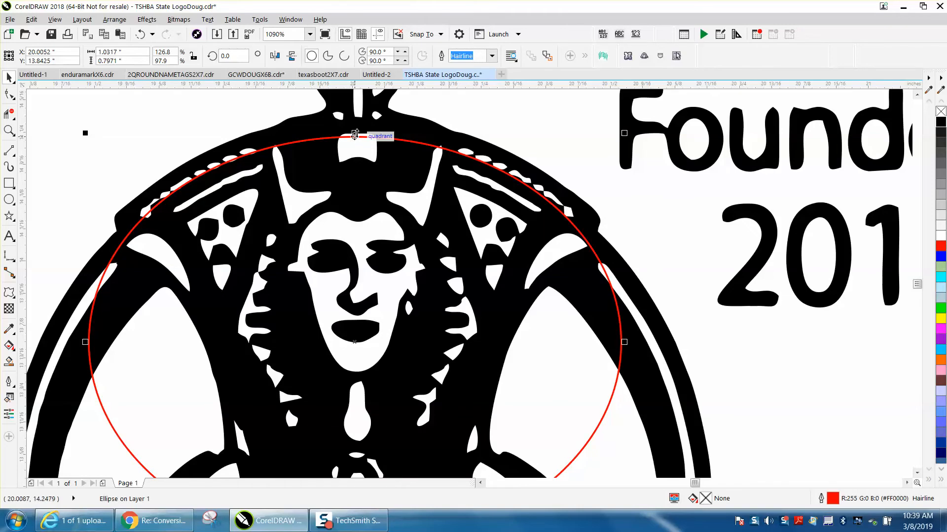
drag(356, 133, 357, 132)
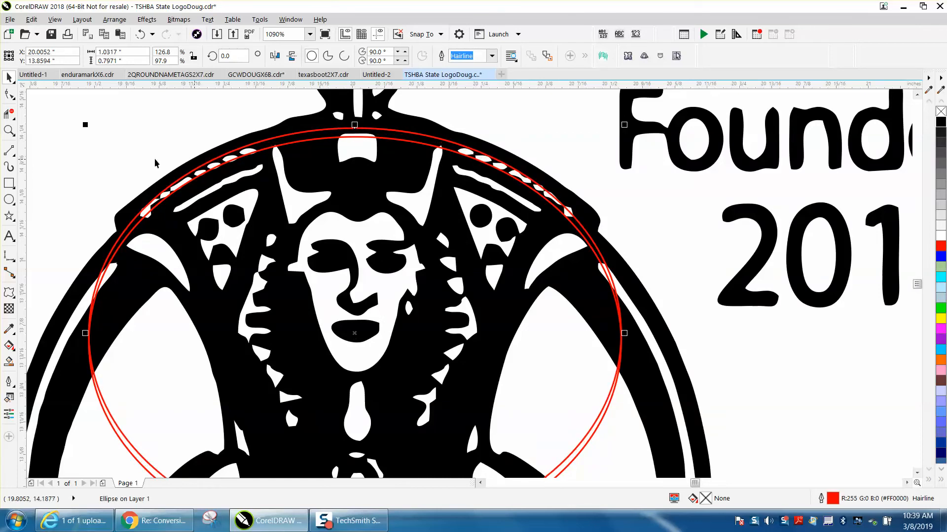
Step: Draw two short straight lines between the red ellipses, one at each end of the beaded stripe on the headdress's left side
click(10, 132)
drag(106, 125, 372, 257)
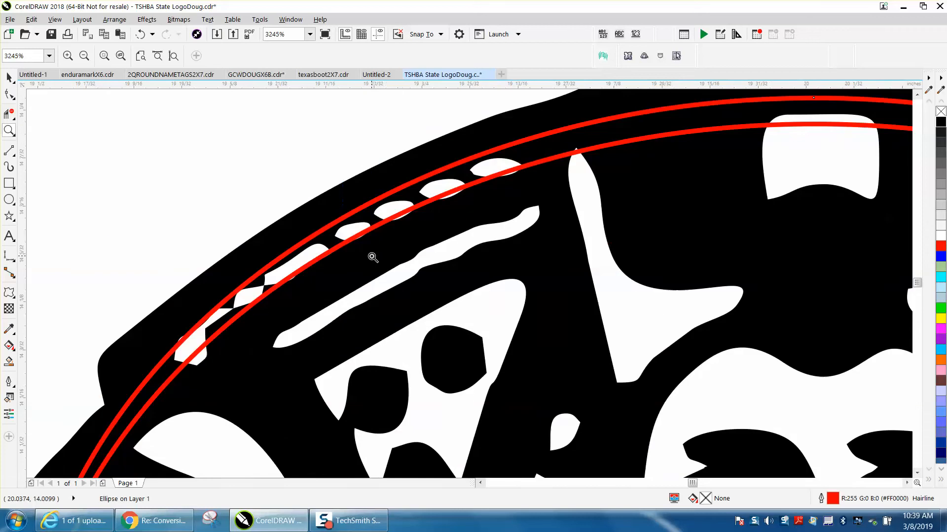
click(9, 150)
click(179, 370)
click(167, 359)
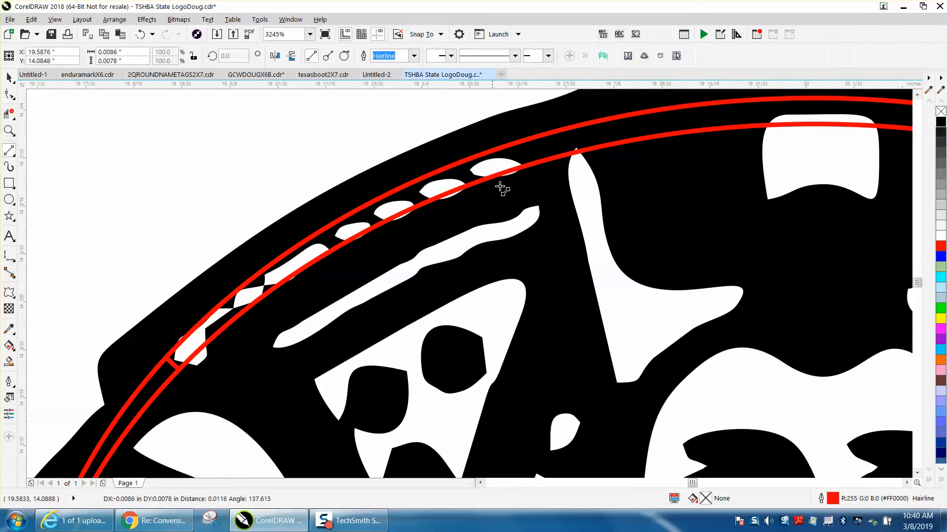
click(531, 164)
click(522, 143)
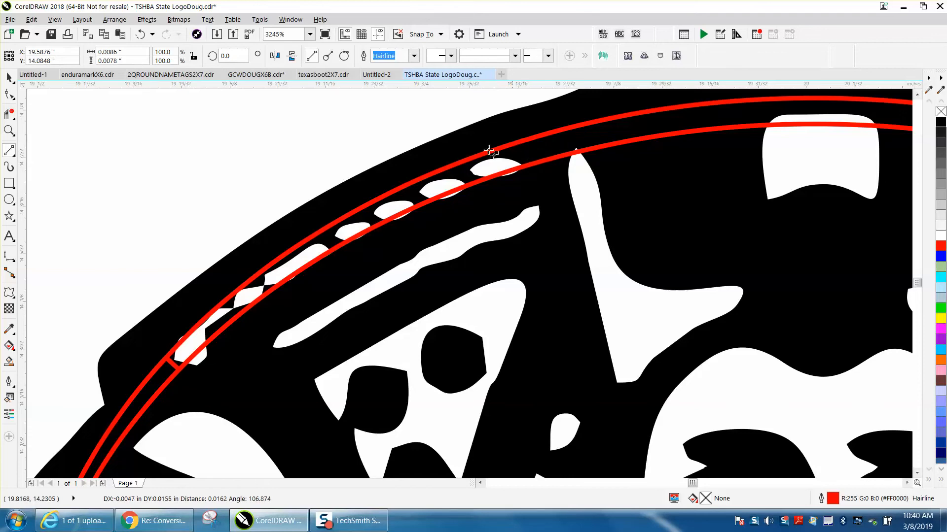
Step: Examine the two red ellipses and the short end lines around the beaded stripe on the headdress's left side
scroll(207, 148, down, 1)
click(9, 77)
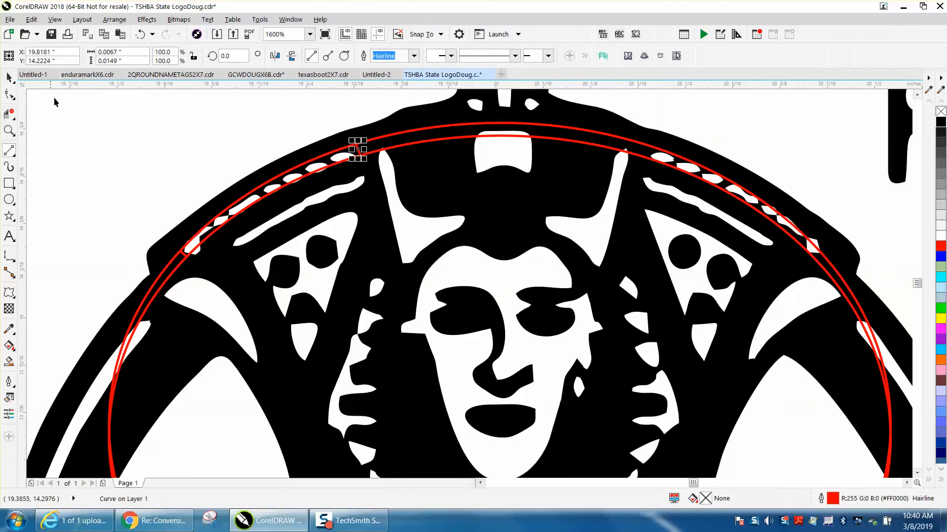
click(359, 144)
click(335, 159)
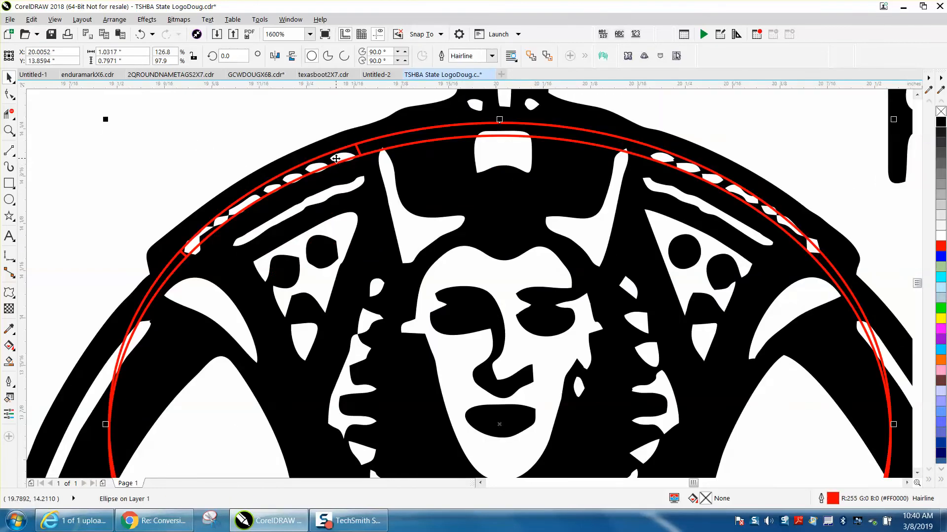
click(280, 141)
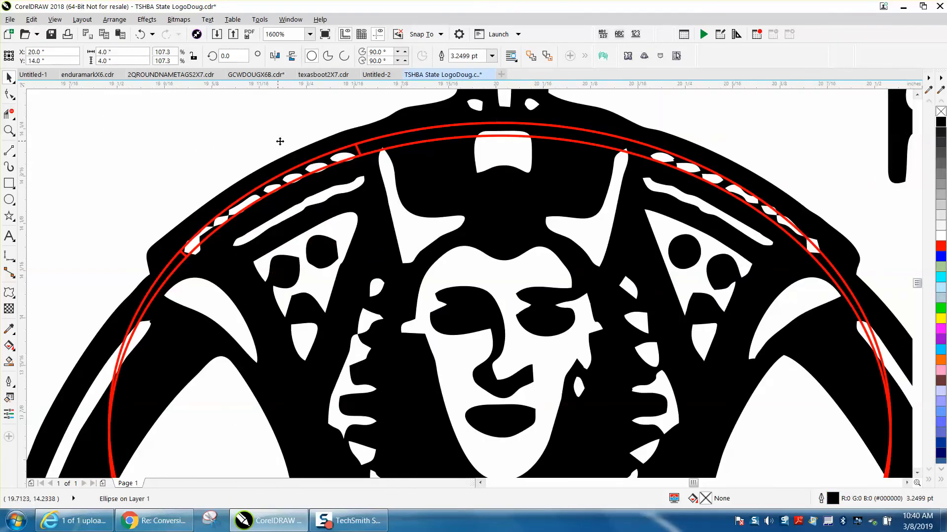
click(341, 159)
scroll(344, 168, down, 1)
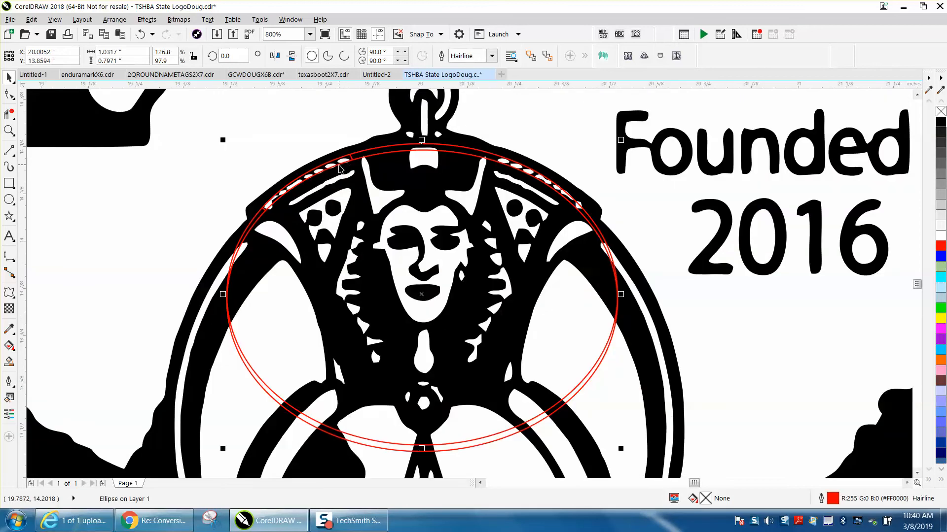
scroll(332, 170, down, 1)
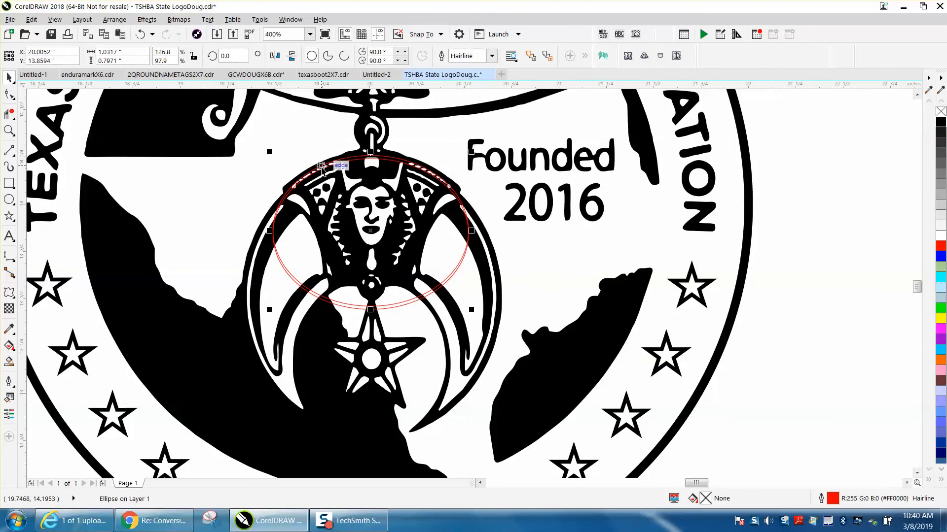
Step: Try to smart-fill the three upper white beads of the left stripe with black and no outline
click(8, 130)
drag(247, 144, 471, 256)
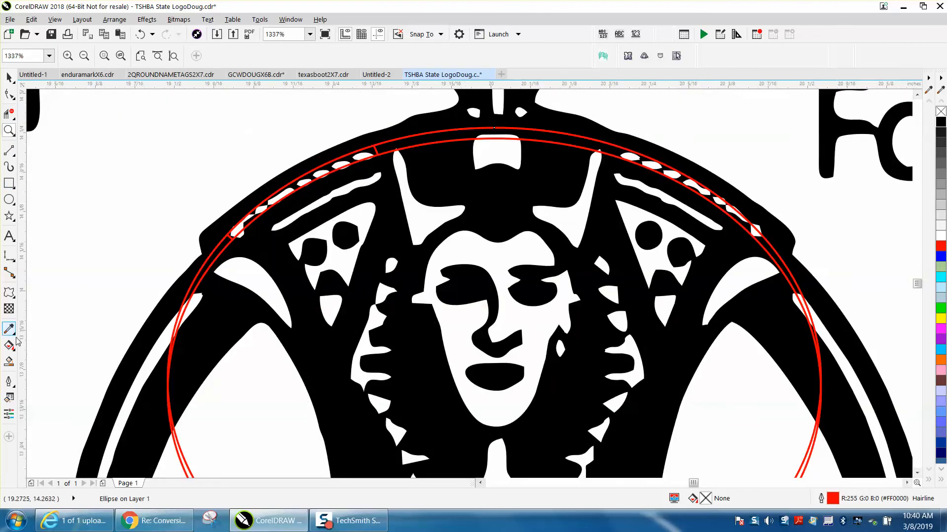
click(8, 362)
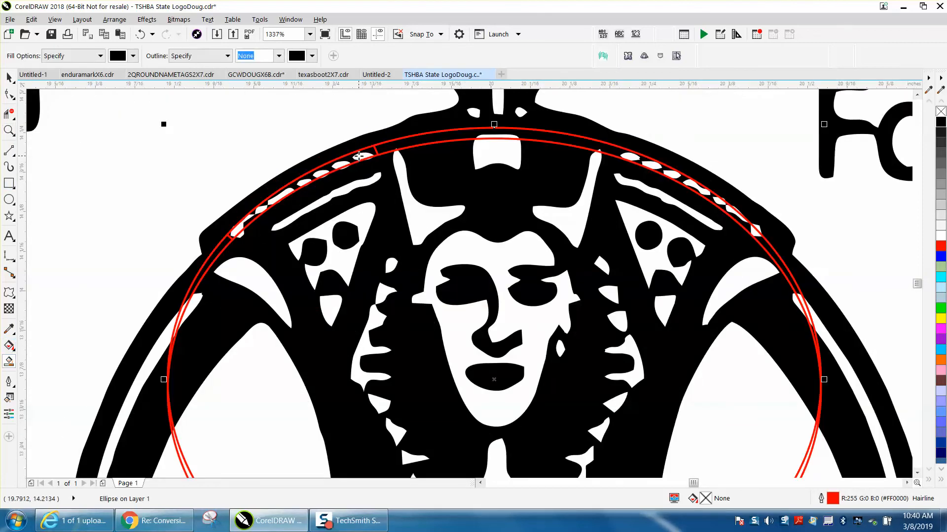
click(359, 156)
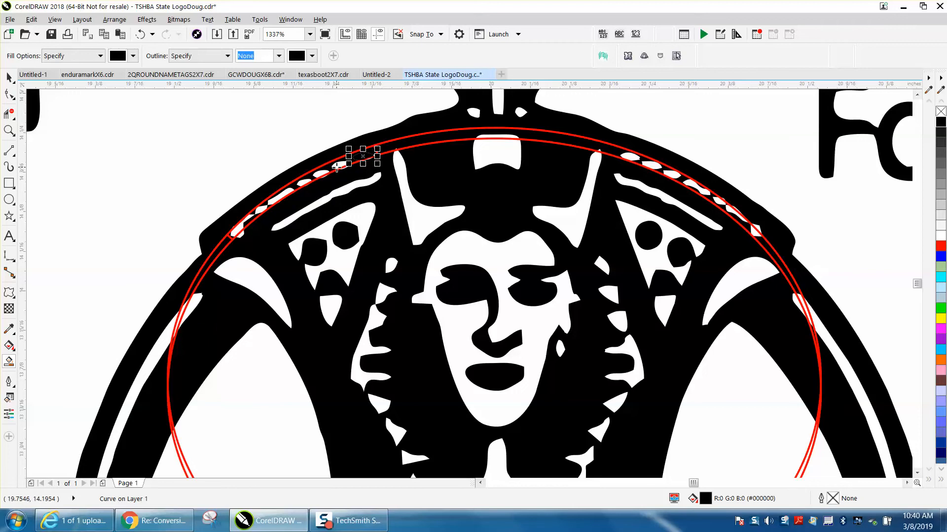
click(339, 165)
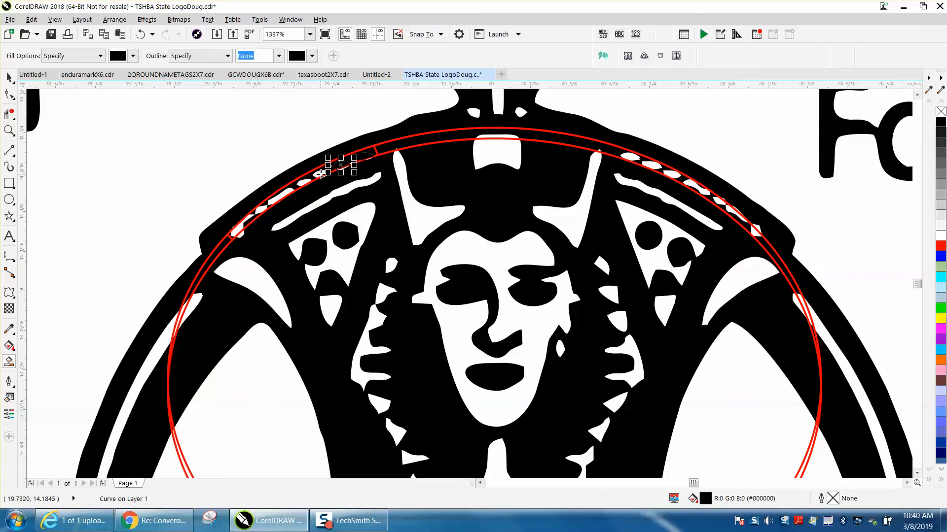
click(322, 174)
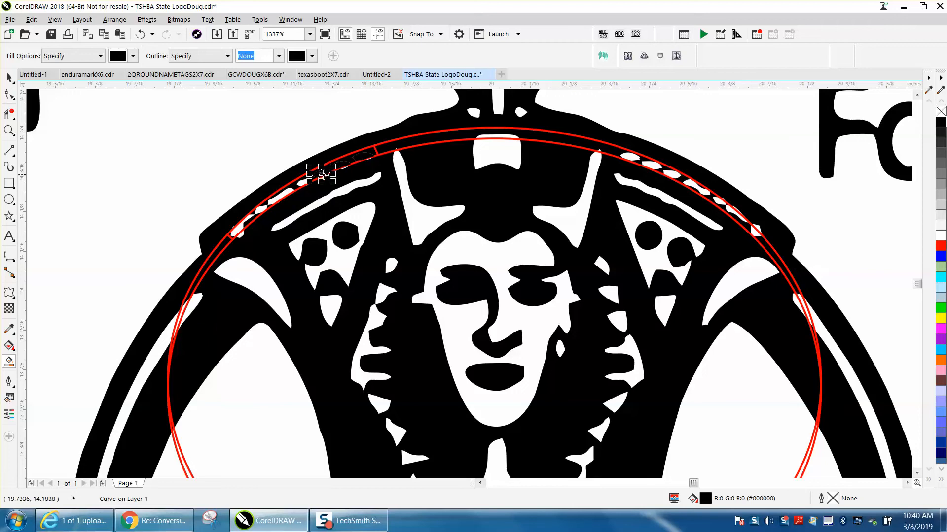
Step: Undo the black smart fills on the three beads of the left stripe
click(143, 36)
click(144, 36)
click(143, 35)
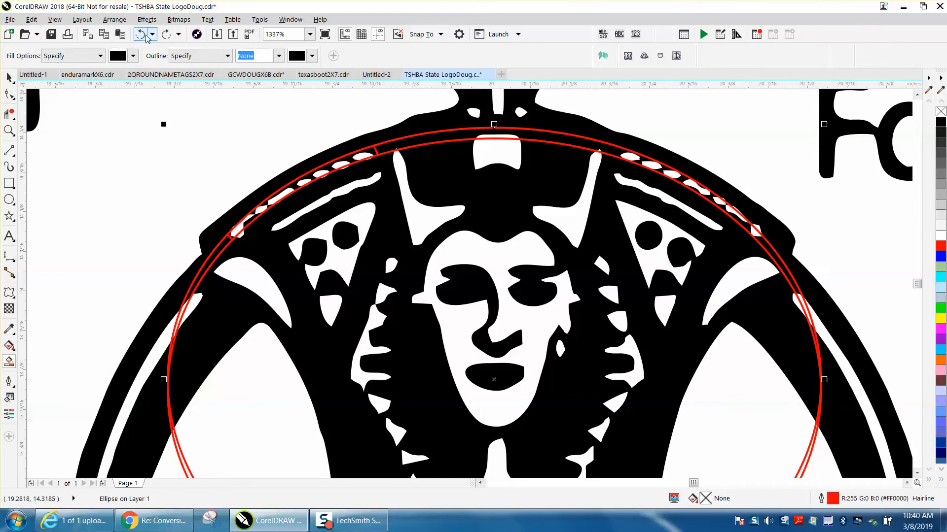
Step: Set the nudge distance to 2 inches
click(9, 78)
scroll(109, 130, down, 2)
scroll(454, 181, down, 2)
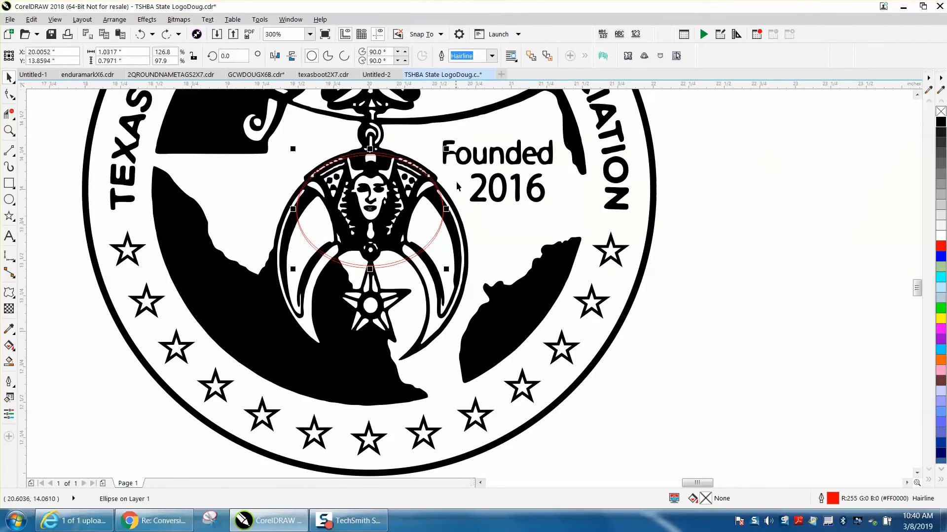
scroll(457, 187, down, 2)
click(610, 191)
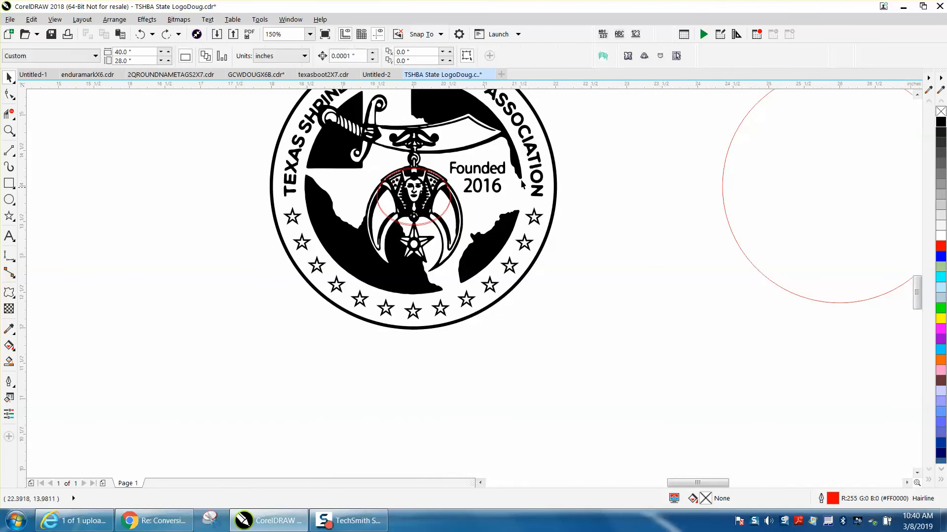
double_click(352, 58)
text(2)
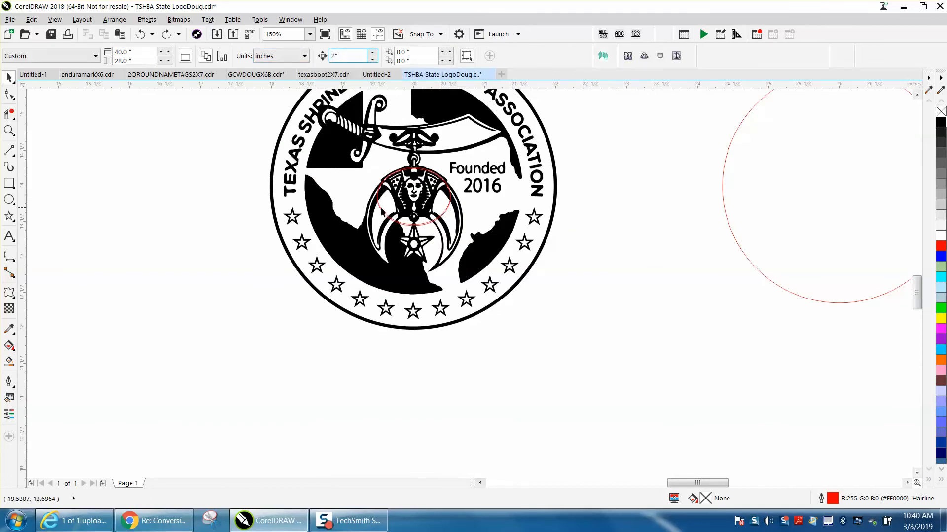
Step: Move both small red ellipses 4 inches left, off the logo, leaving the short end lines in place
click(382, 211)
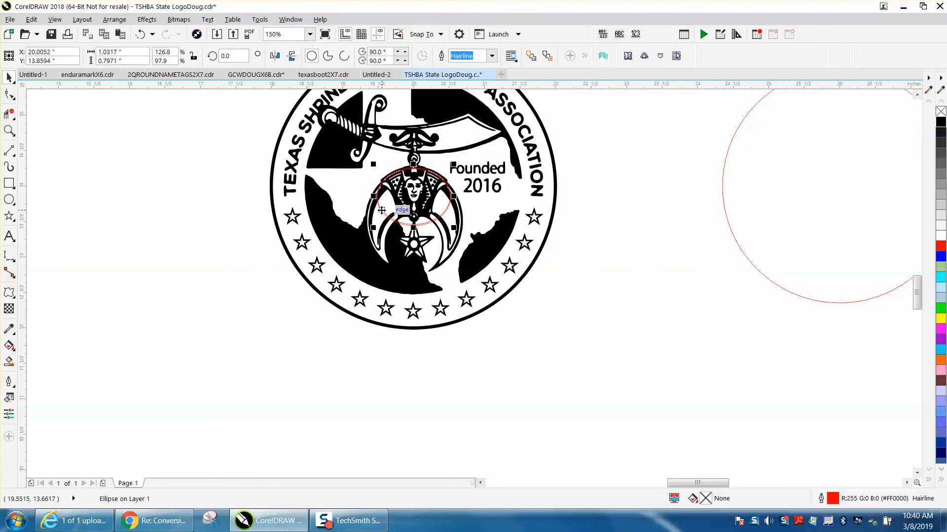
key(Left)
key(Left)
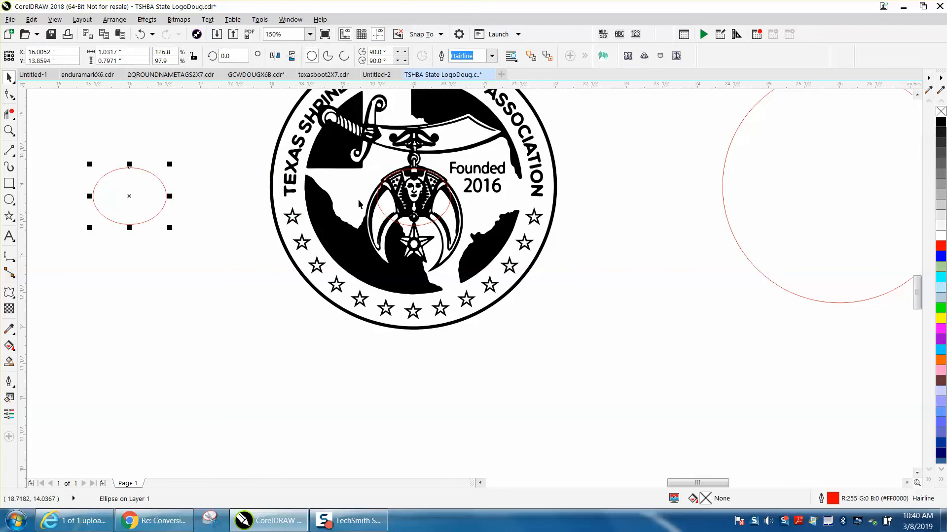
click(382, 212)
key(Left)
key(Left)
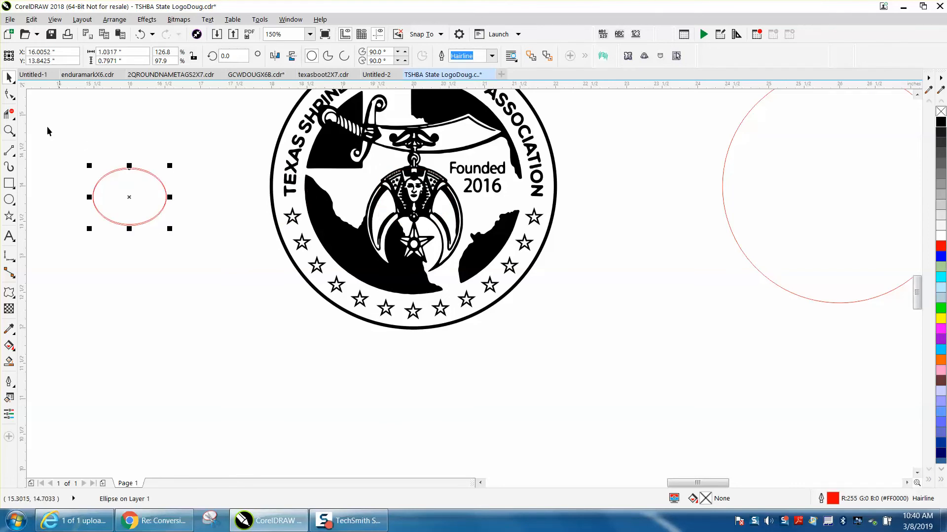
Step: Move the two short red end lines of the left headdress stripe 4 inches left, onto the small red ellipses
click(9, 130)
drag(372, 167, 443, 209)
click(8, 78)
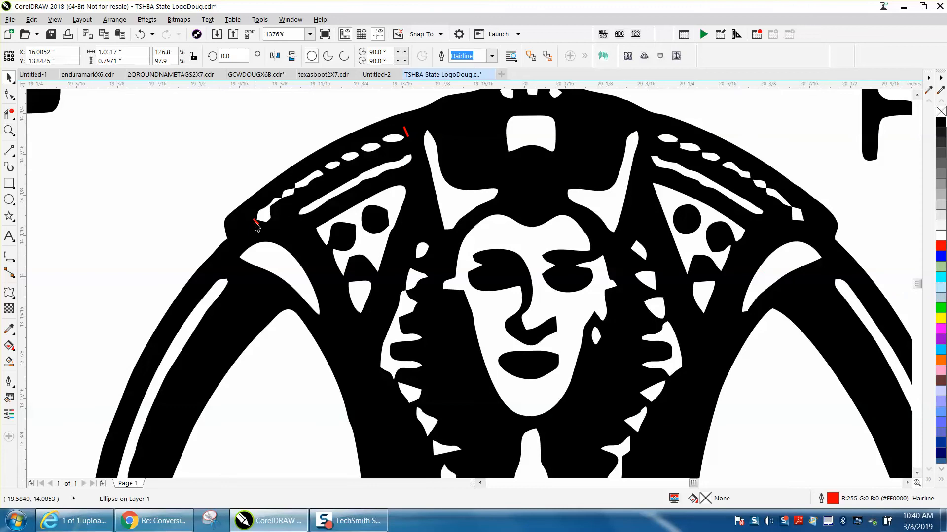
click(256, 223)
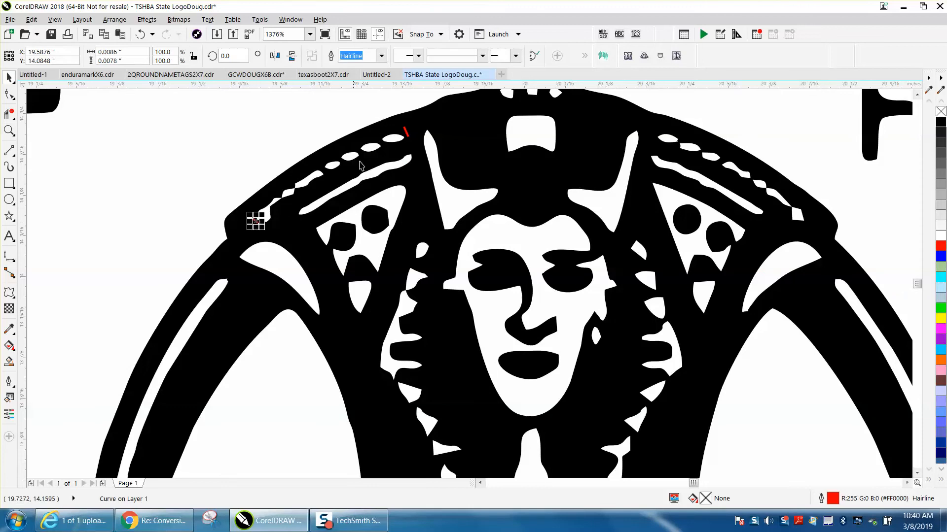
shift+click(407, 135)
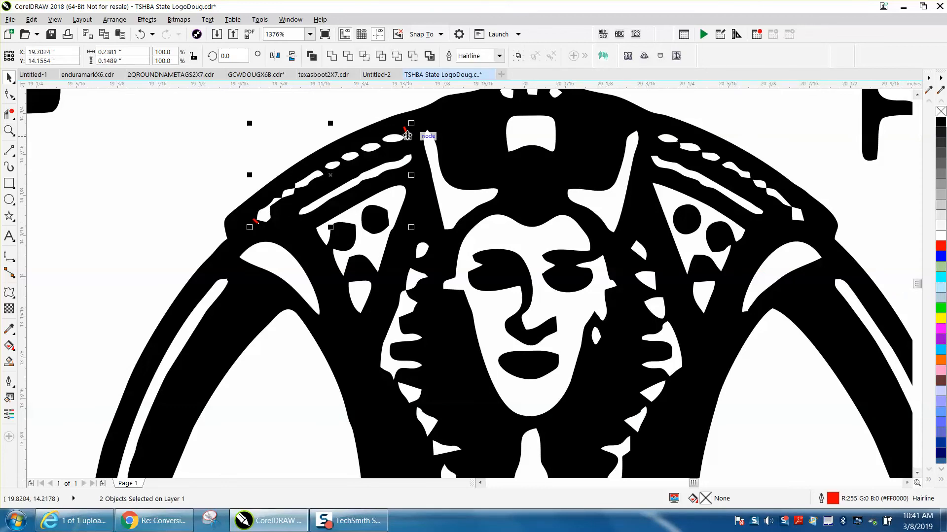
scroll(407, 134, down, 6)
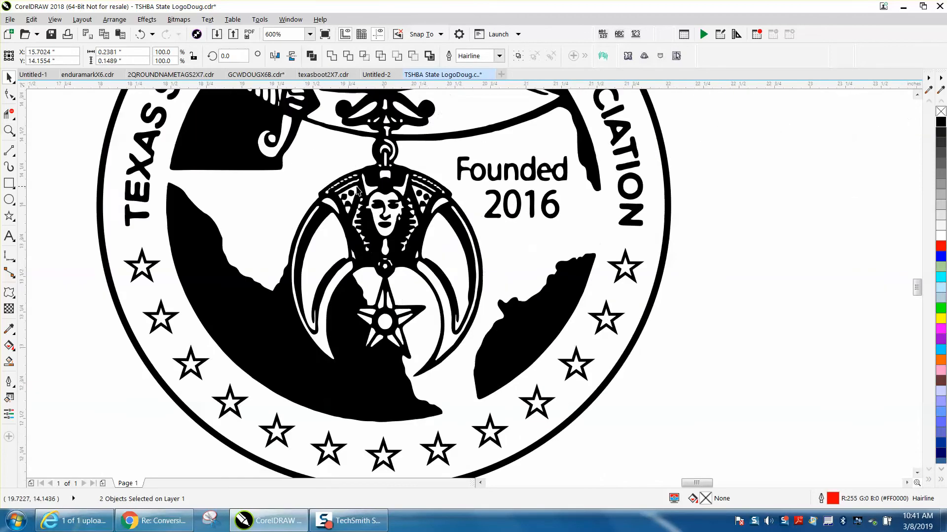
Step: Smart-fill the band between the two red ellipses and the end lines with black and no outline
click(9, 130)
drag(44, 188, 113, 217)
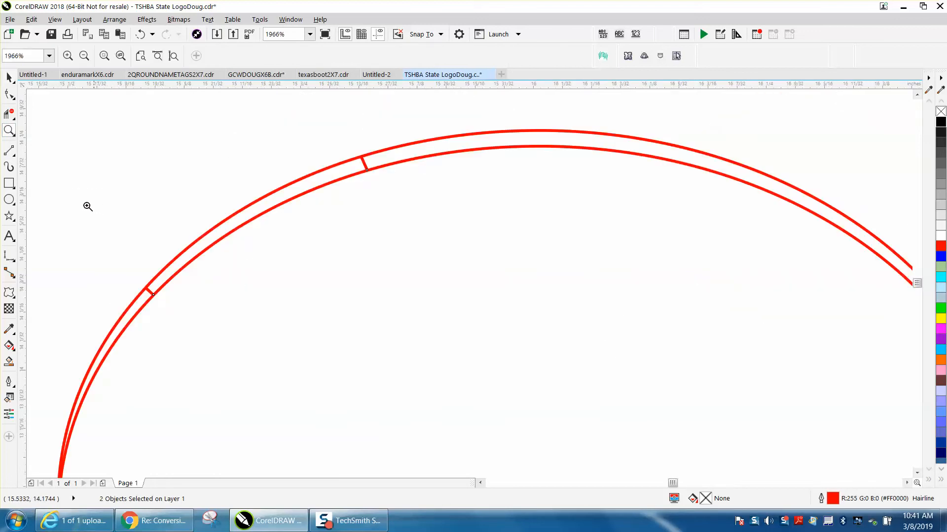
click(9, 360)
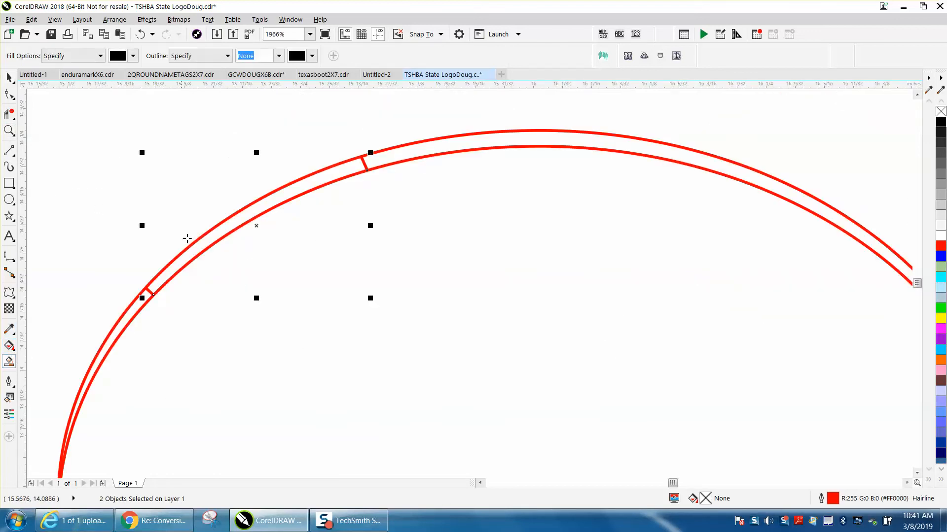
click(236, 219)
scroll(212, 210, down, 4)
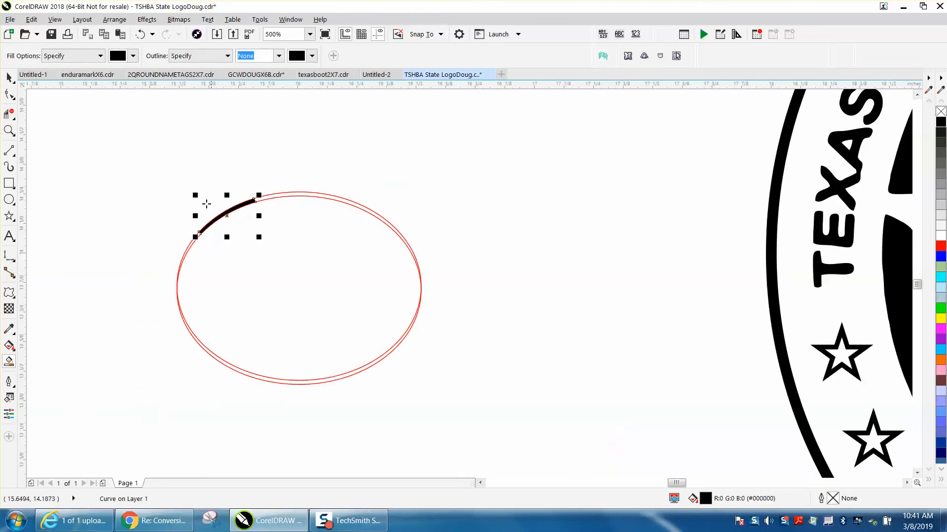
Step: Move the filled band 2 inches right, remove its fill and give it a red hairline outline
click(11, 79)
key(Right)
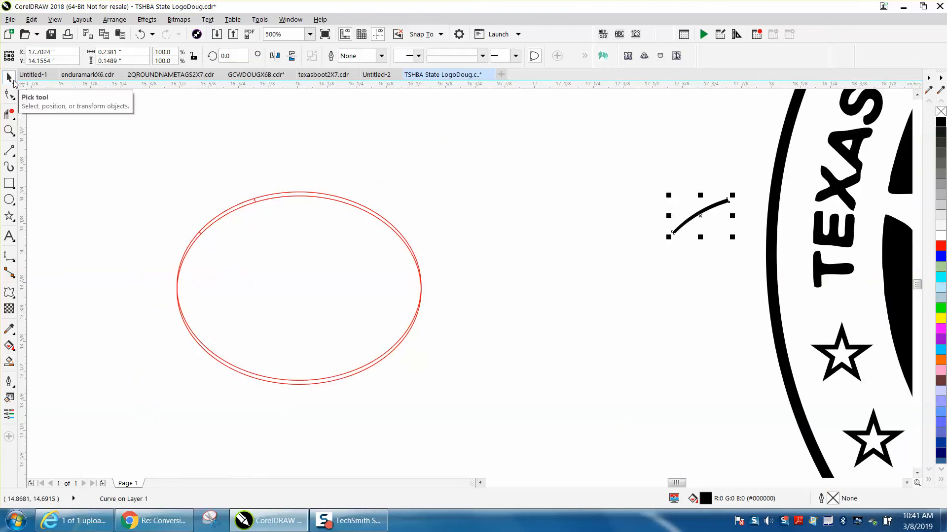
scroll(365, 104, down, 1)
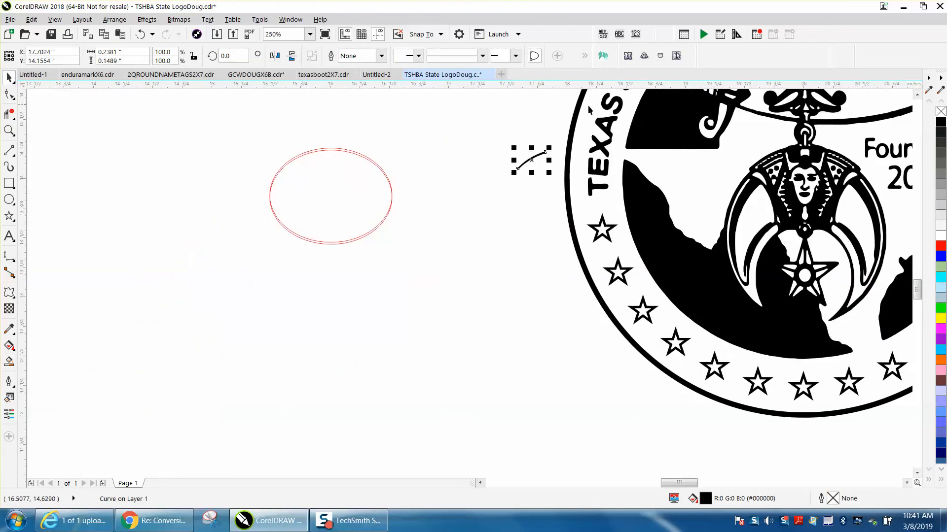
click(940, 112)
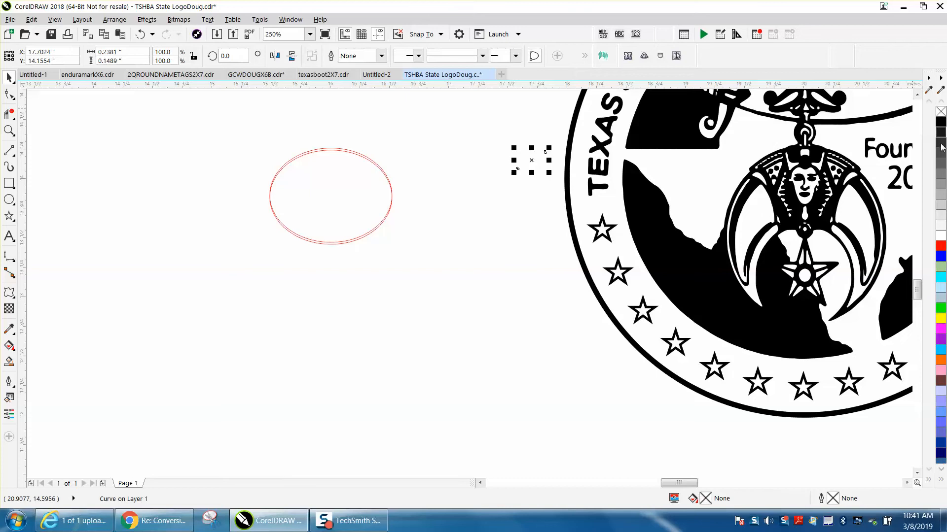
right_click(940, 249)
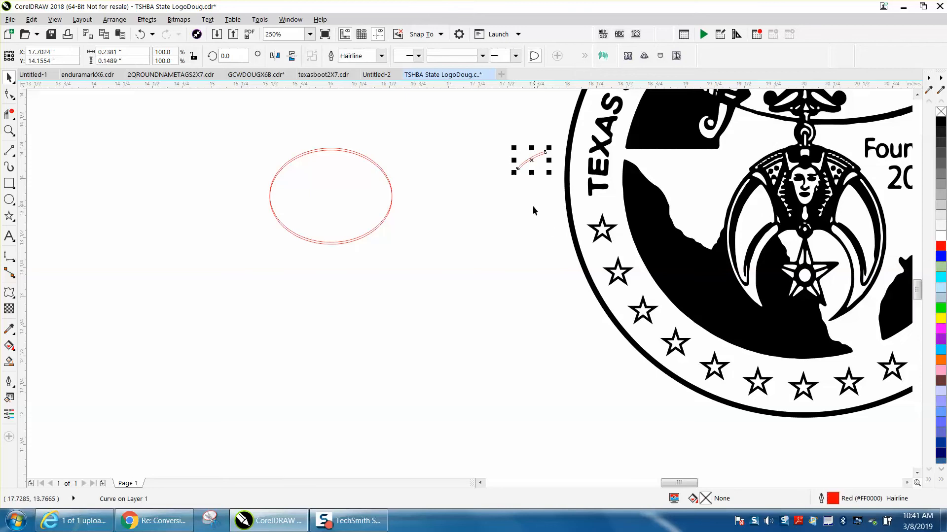
scroll(523, 206, down, 2)
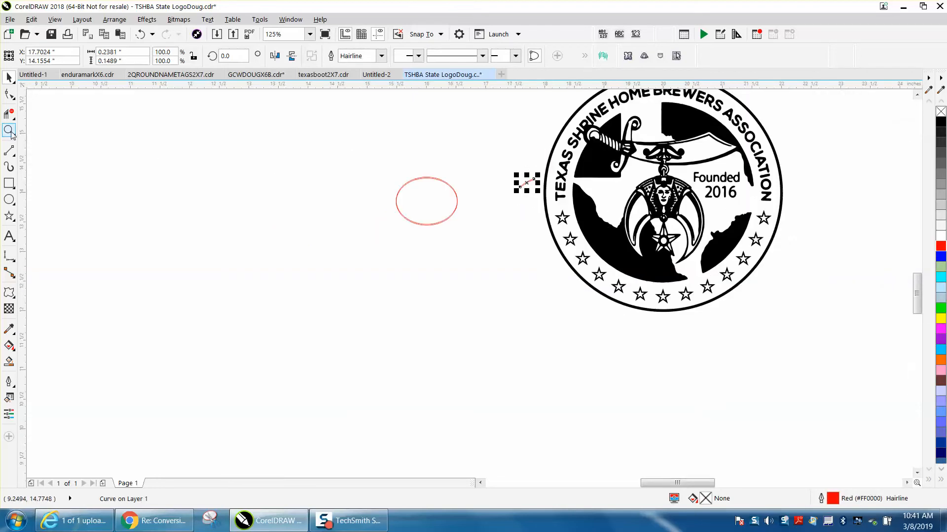
click(9, 131)
drag(637, 175, 690, 206)
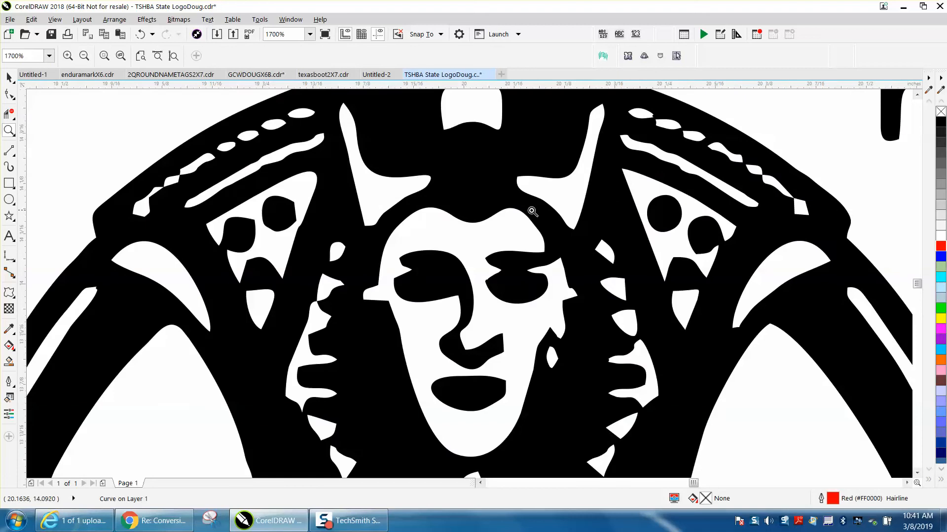
click(9, 78)
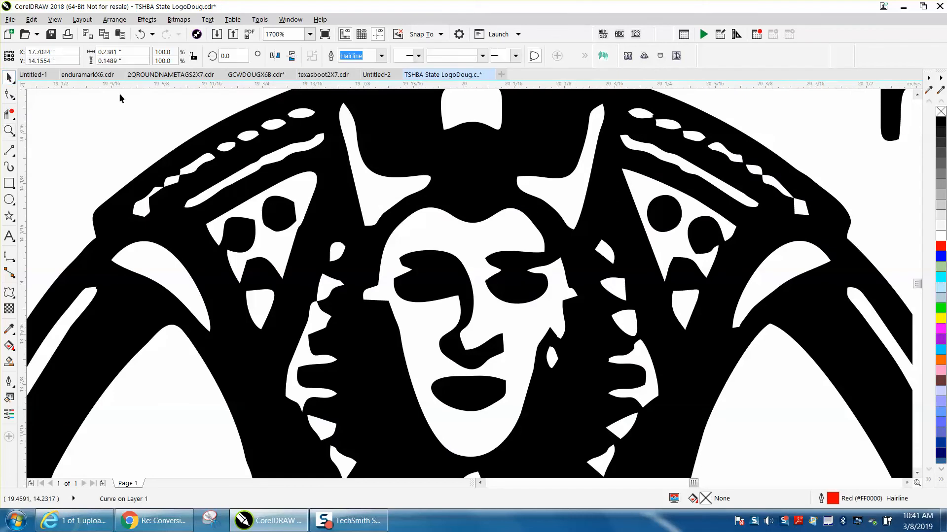
click(226, 132)
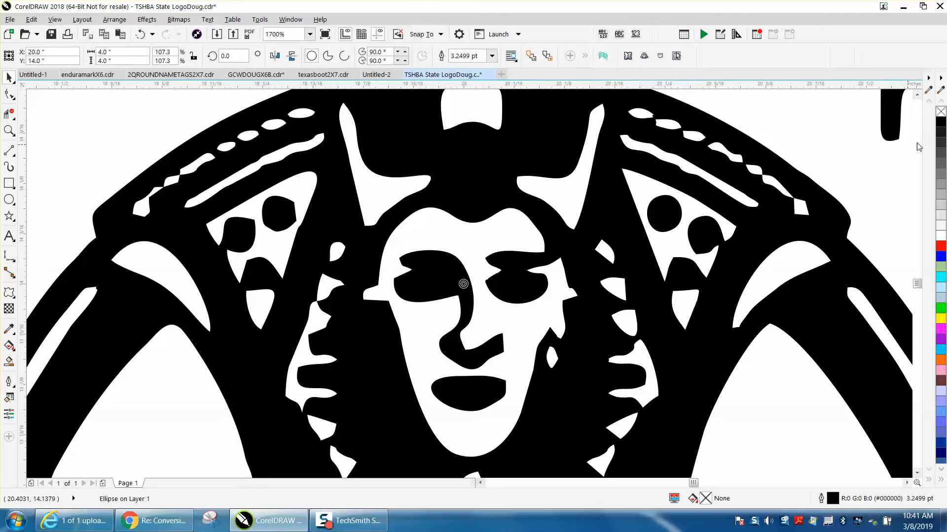
scroll(502, 147, down, 2)
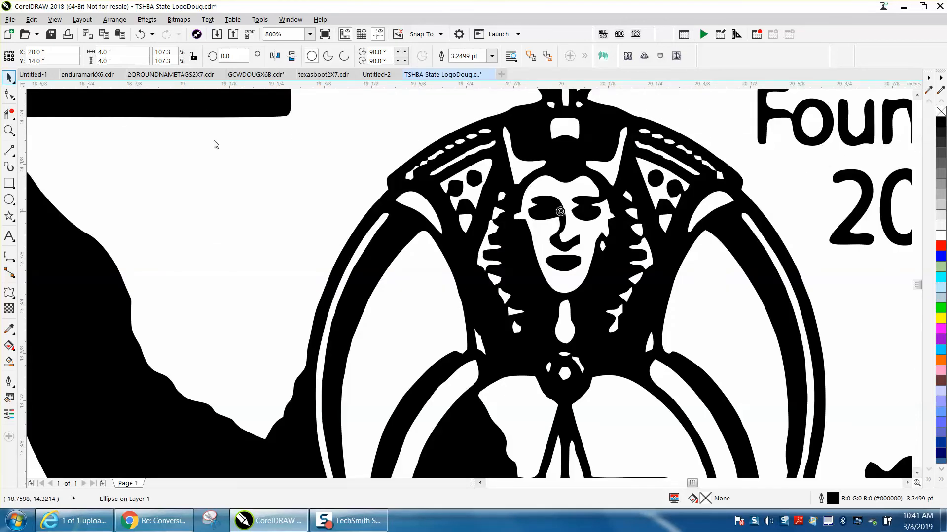
scroll(432, 152, down, 2)
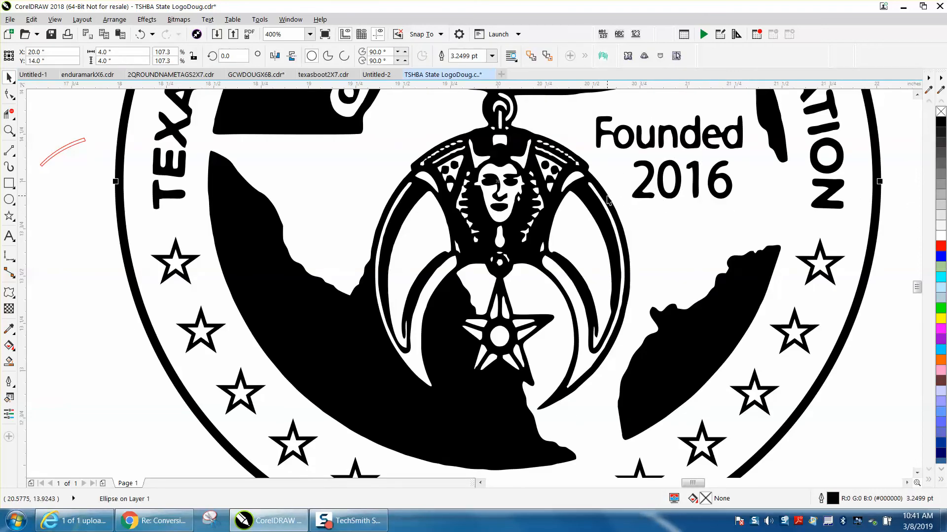
key(shift+Right)
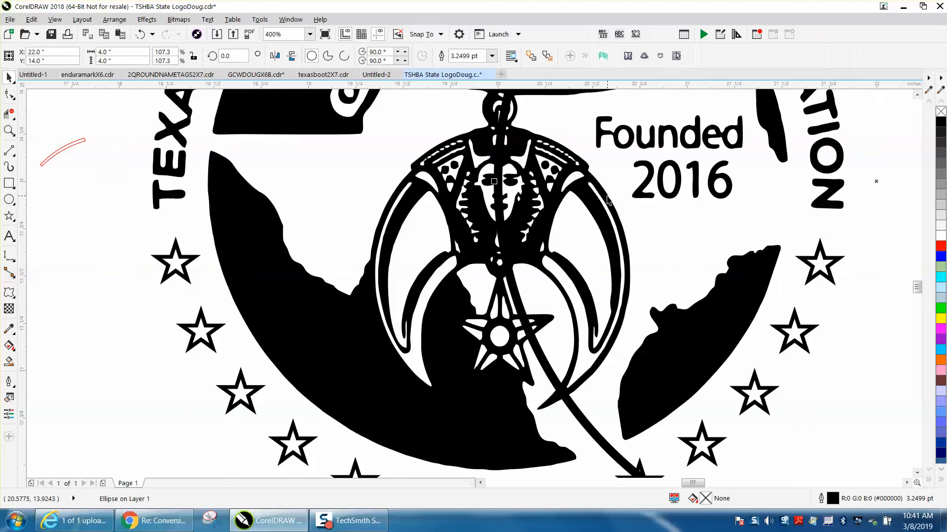
key(ctrl+z)
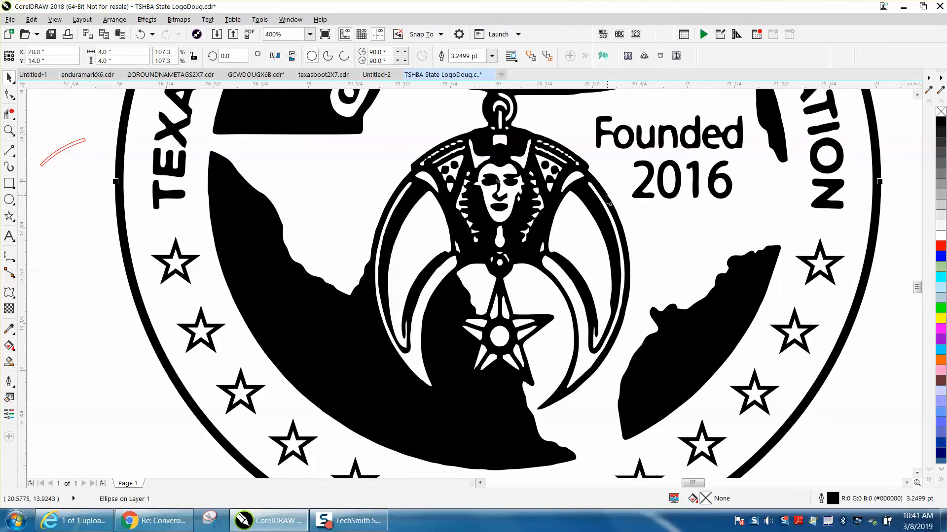
Step: Send the logo's 4-inch outer circle to the back of the page and deselect it
click(113, 22)
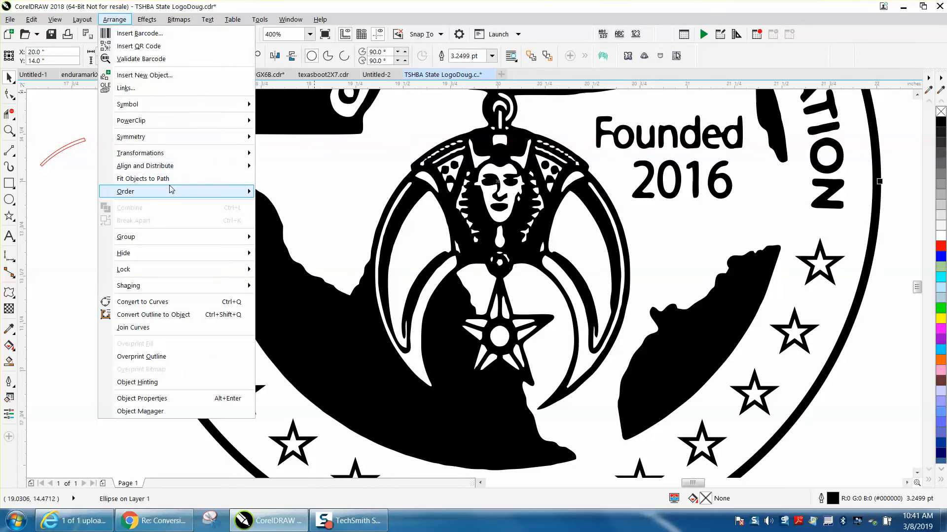
mouse_move(172, 192)
click(291, 207)
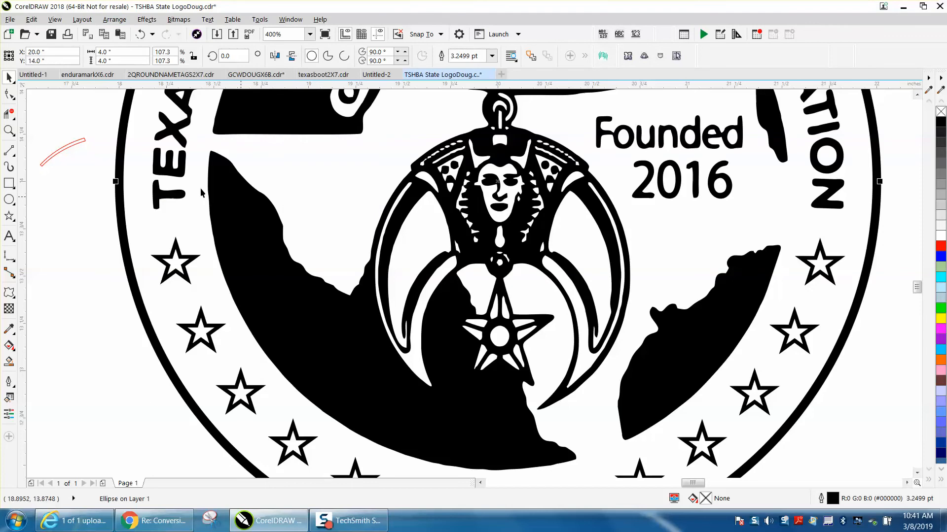
click(101, 159)
Step: Remove the fill from the black central logo artwork and give it a red outline
click(469, 170)
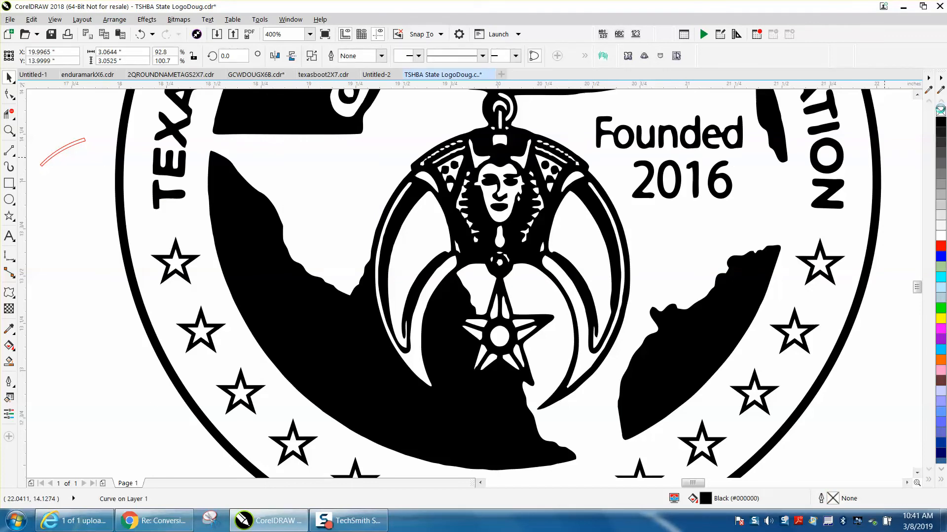
click(940, 111)
right_click(941, 245)
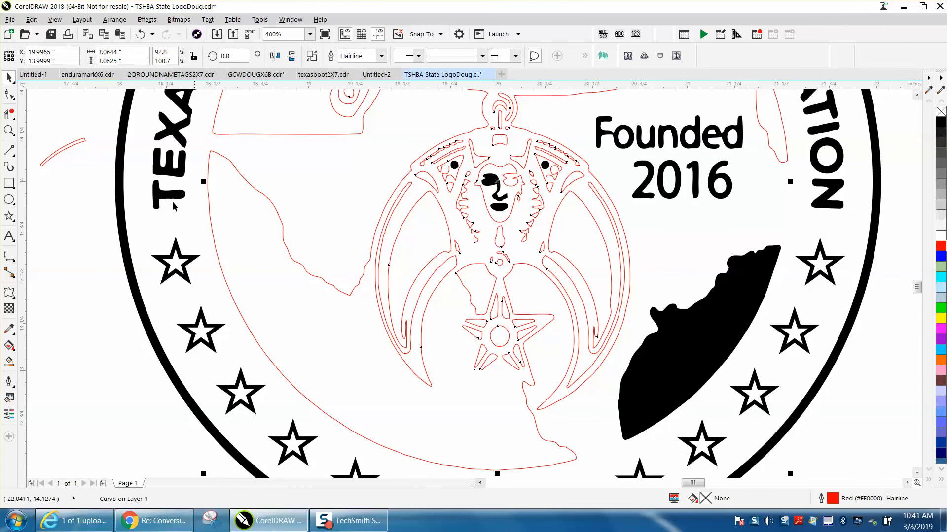
Step: Delete all the nodes of the irregular beads in the outer left stripe of the headdress
click(9, 130)
drag(411, 132, 525, 195)
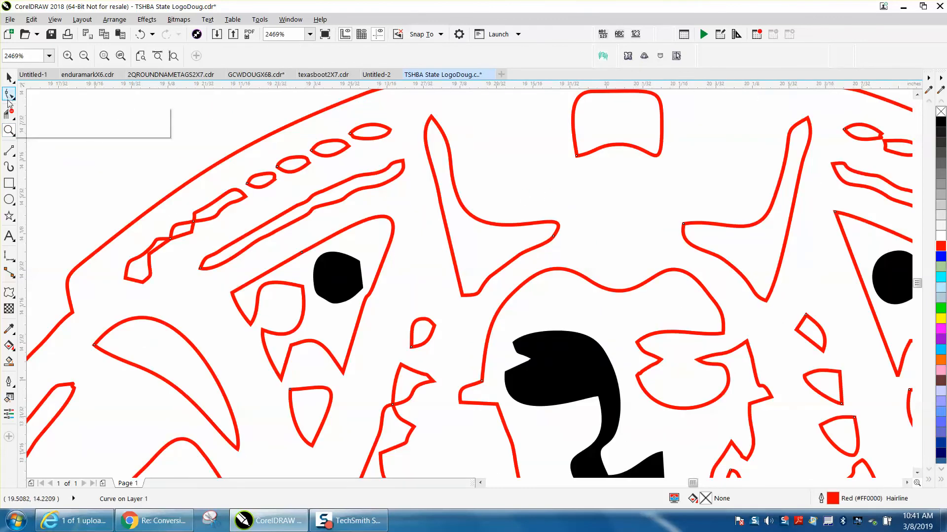
key(space)
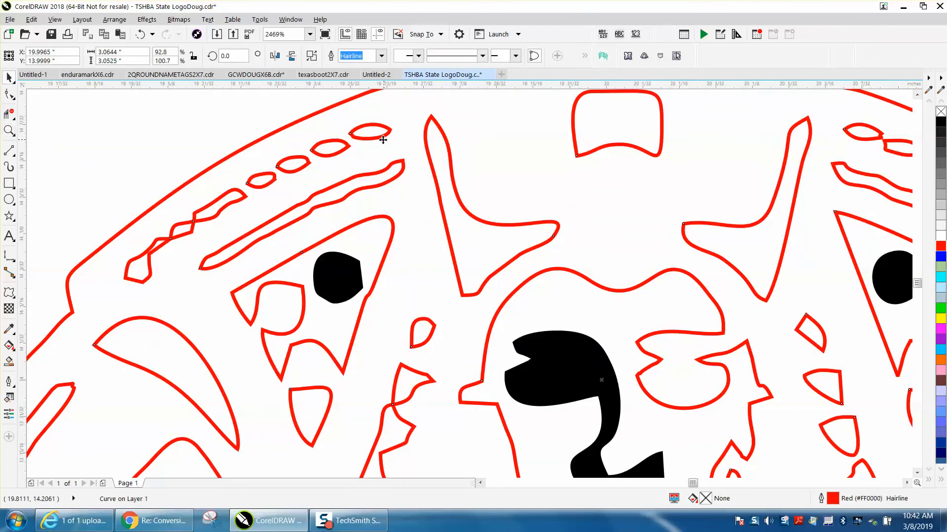
click(252, 138)
key(F10)
drag(344, 114, 120, 290)
key(Delete)
key(Delete)
key(Delete)
key(Delete)
key(Delete)
key(Delete)
key(Delete)
scroll(152, 277, down, 3)
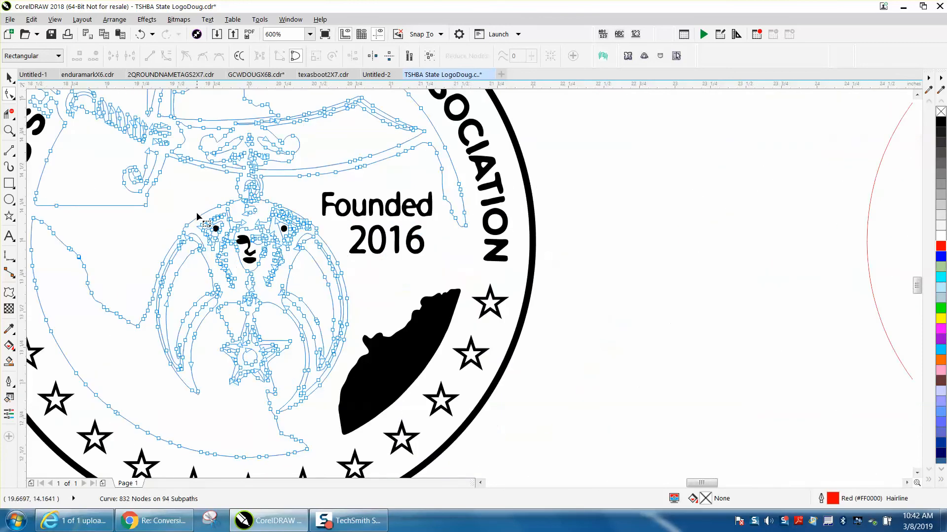
scroll(197, 217, down, 2)
Step: Move the red outlined band 2 inches right, into the emptied left stripe of the headdress
click(8, 78)
key(space)
click(84, 111)
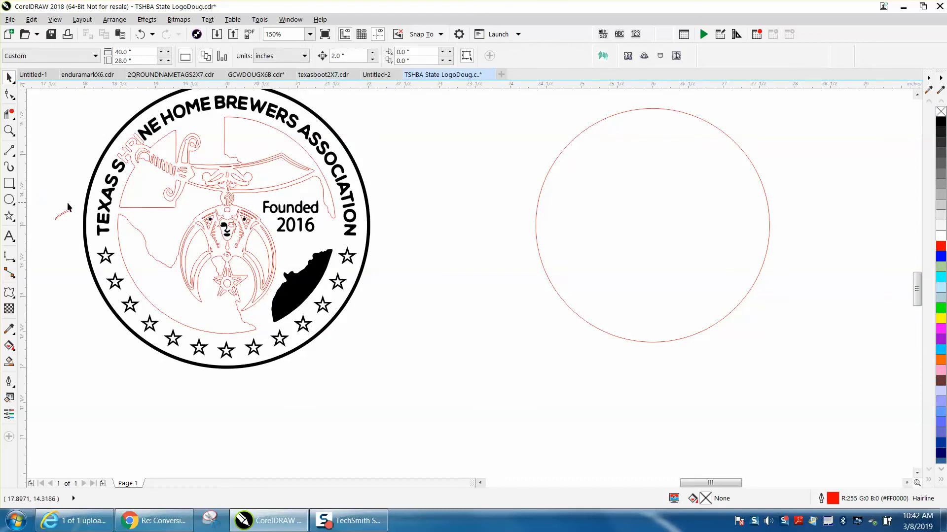
click(64, 213)
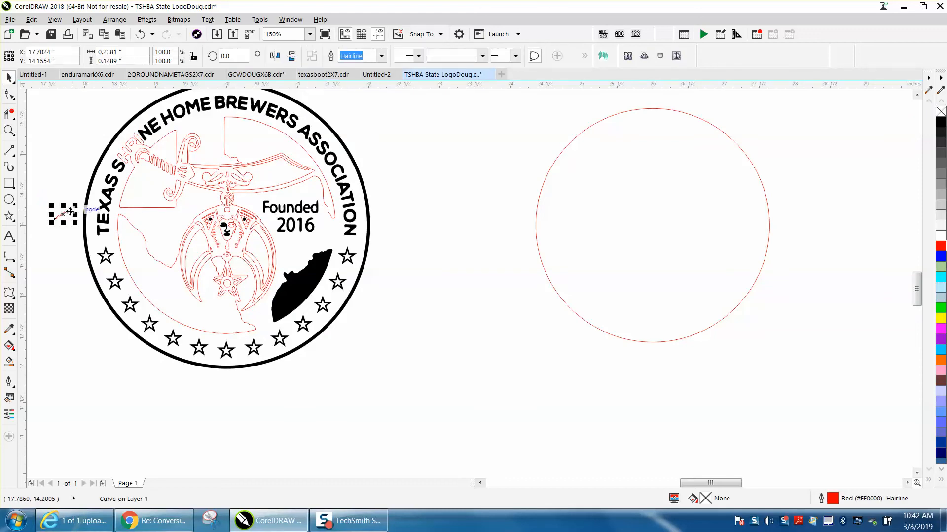
key(Right)
Step: Smart-fill the outlined central artwork, including the new stripe, with black and no outline
click(10, 132)
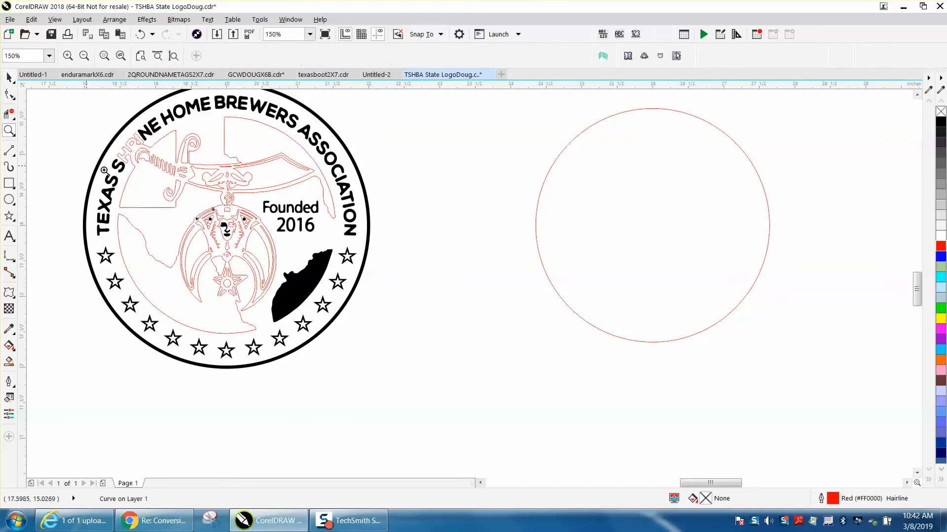
drag(138, 154, 437, 332)
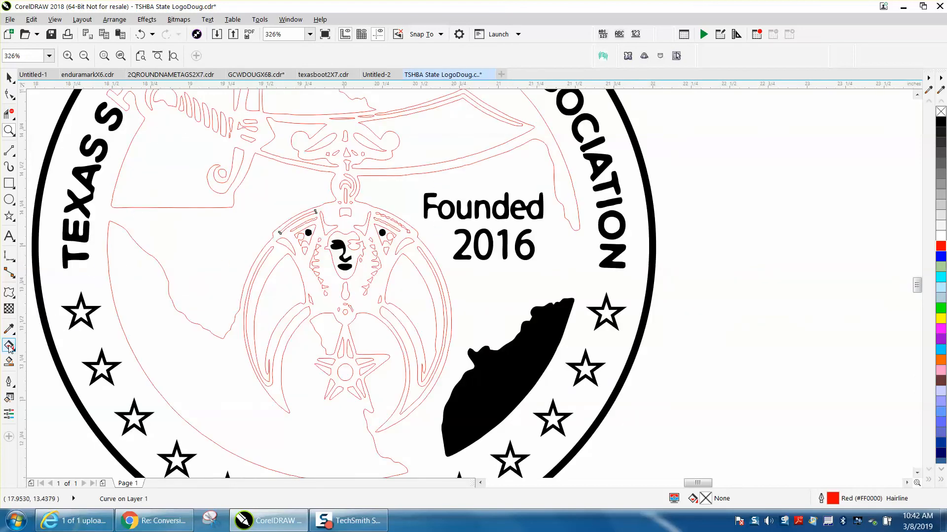
click(9, 361)
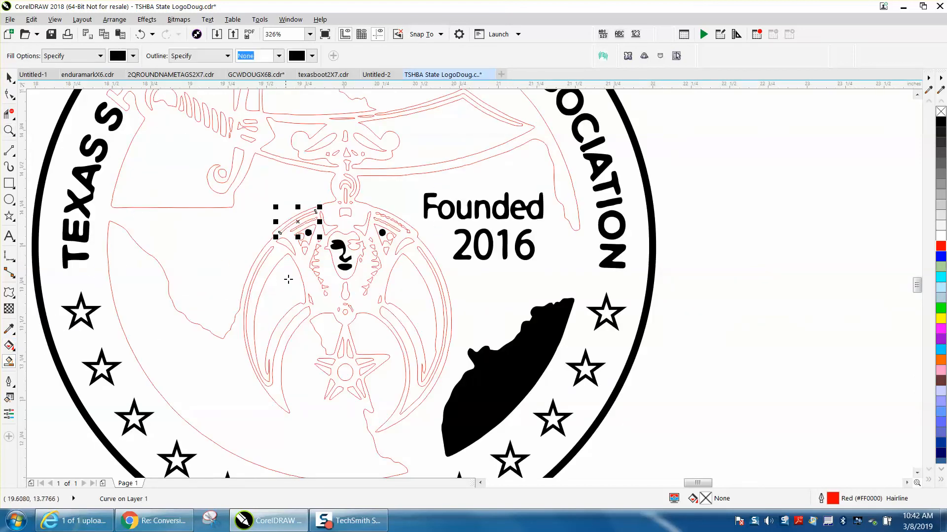
click(304, 273)
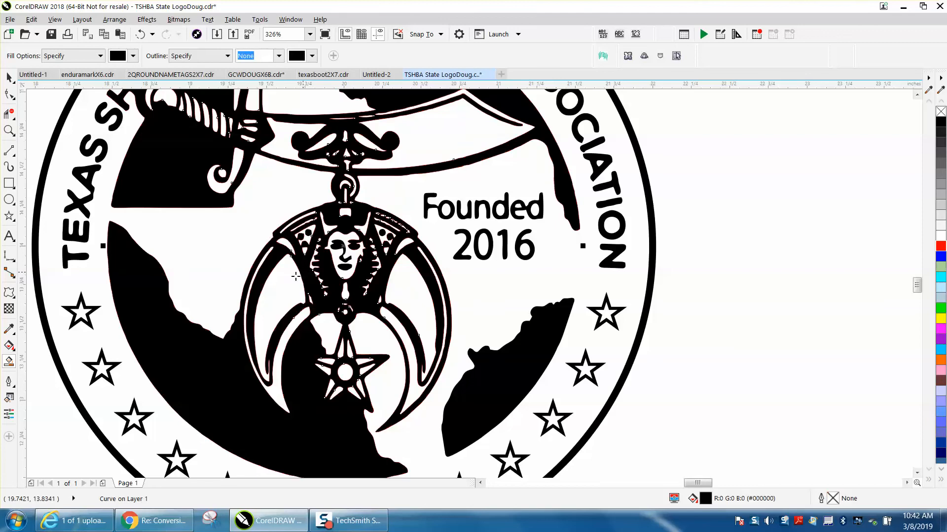
Step: Convert the straight upper end segment of the new white stripe on the headdress's left side to a curve
click(9, 130)
drag(276, 232, 450, 270)
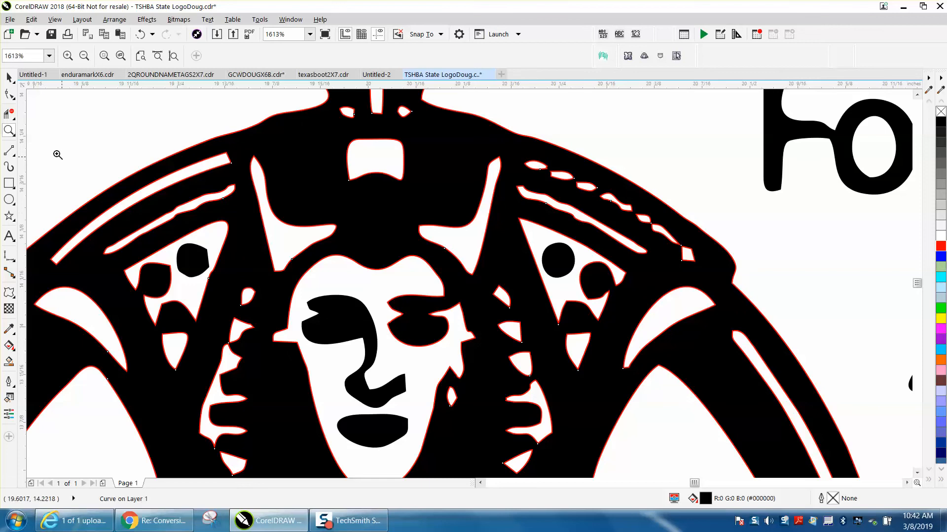
scroll(58, 150, down, 1)
drag(42, 148, 186, 213)
scroll(230, 213, down, 2)
drag(127, 142, 518, 333)
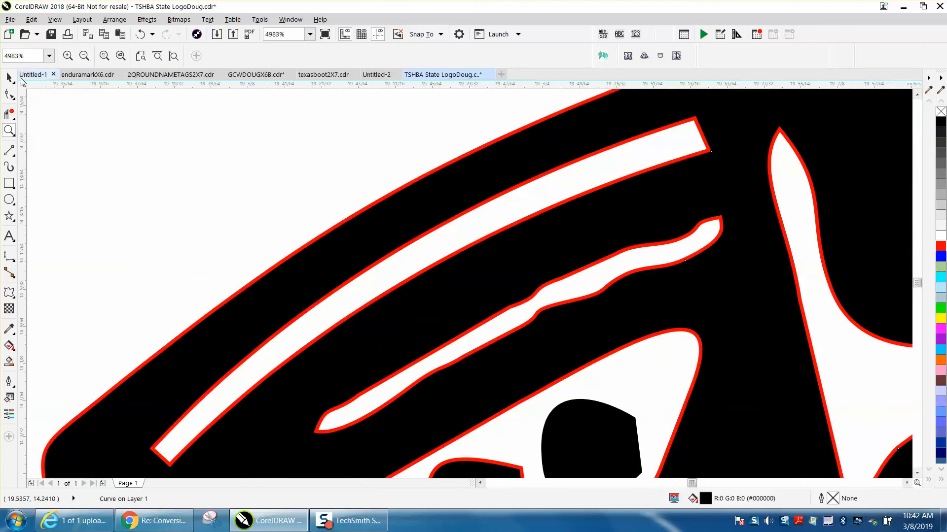
click(9, 94)
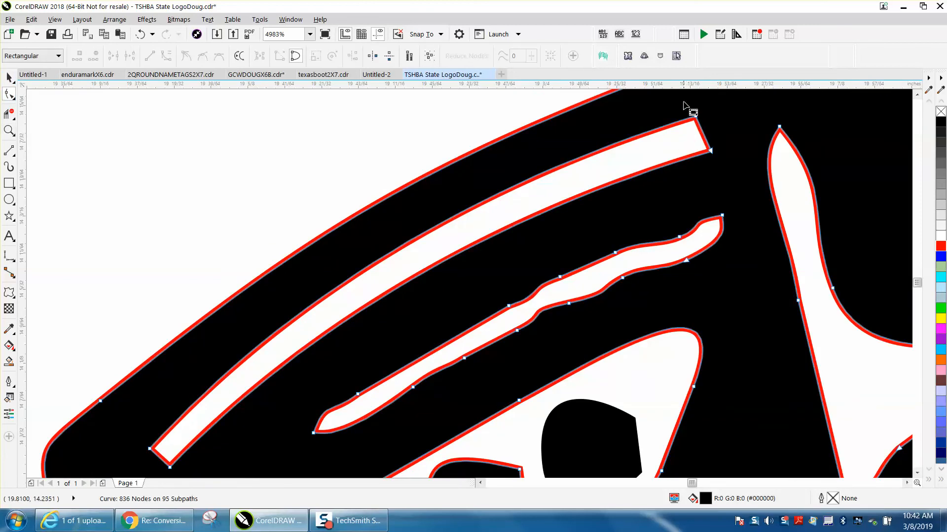
click(709, 151)
right_click(710, 151)
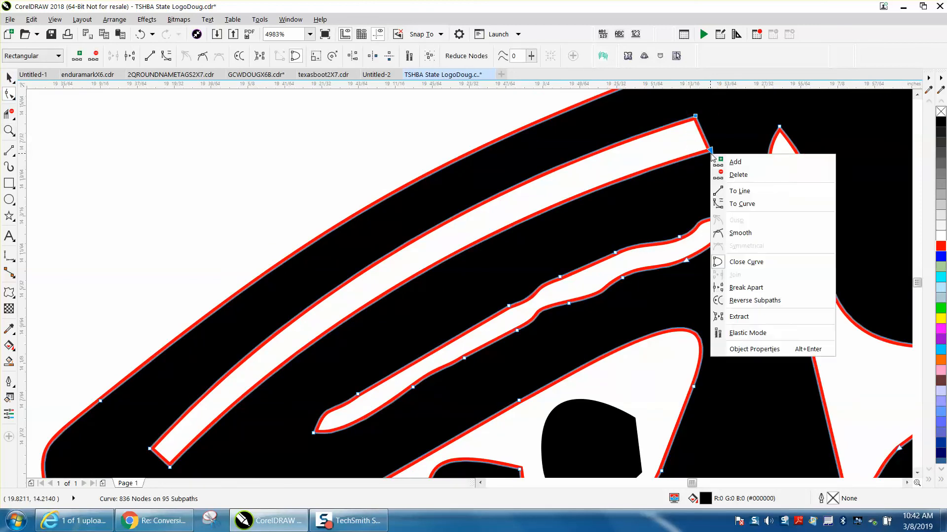
click(742, 203)
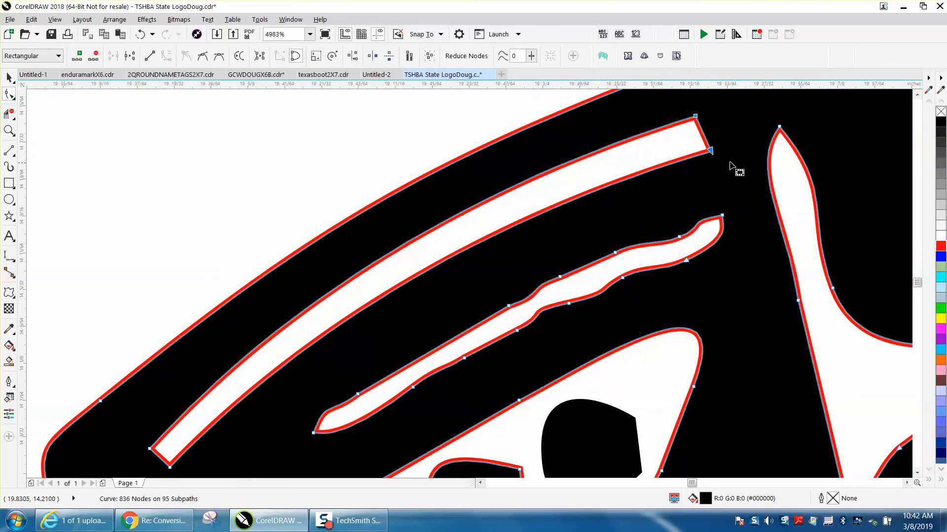
Step: Bow the upper end of the left headdress stripe outward into a rounded cap
click(712, 139)
click(683, 139)
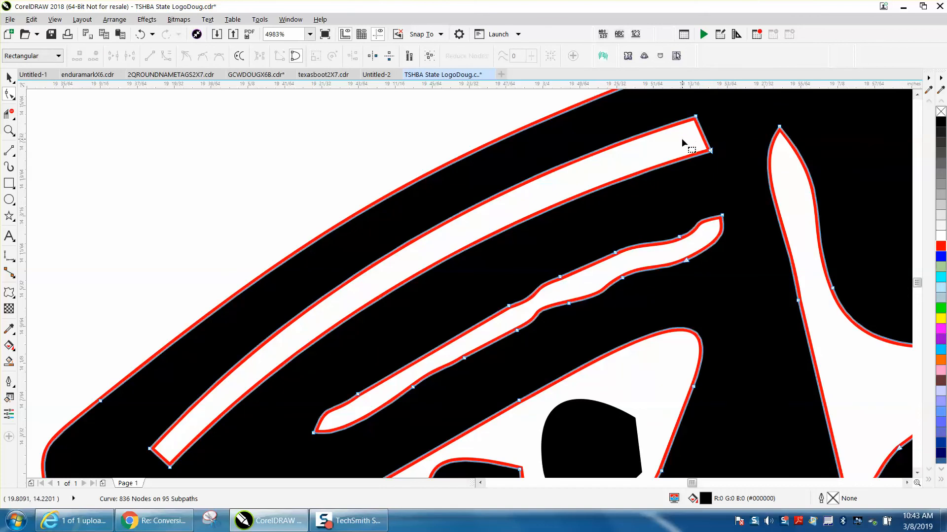
click(682, 140)
drag(703, 134, 704, 132)
click(458, 113)
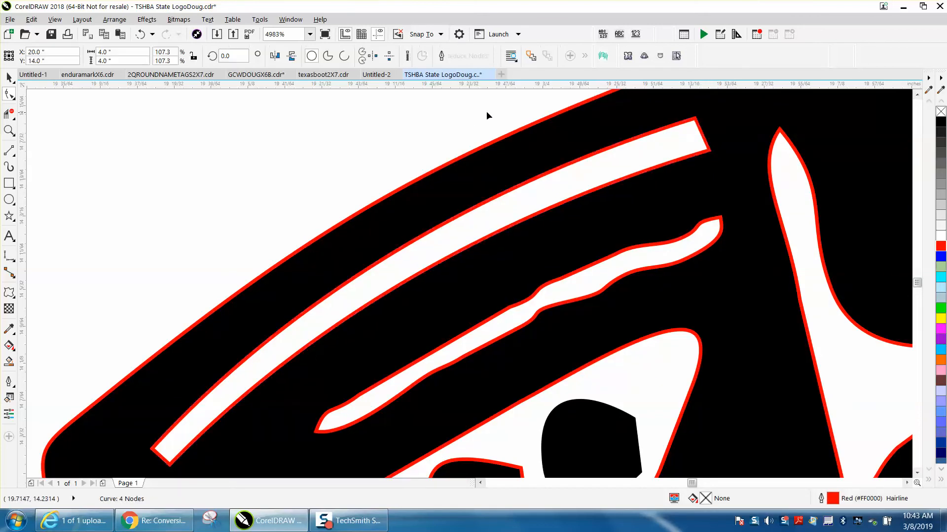
click(705, 139)
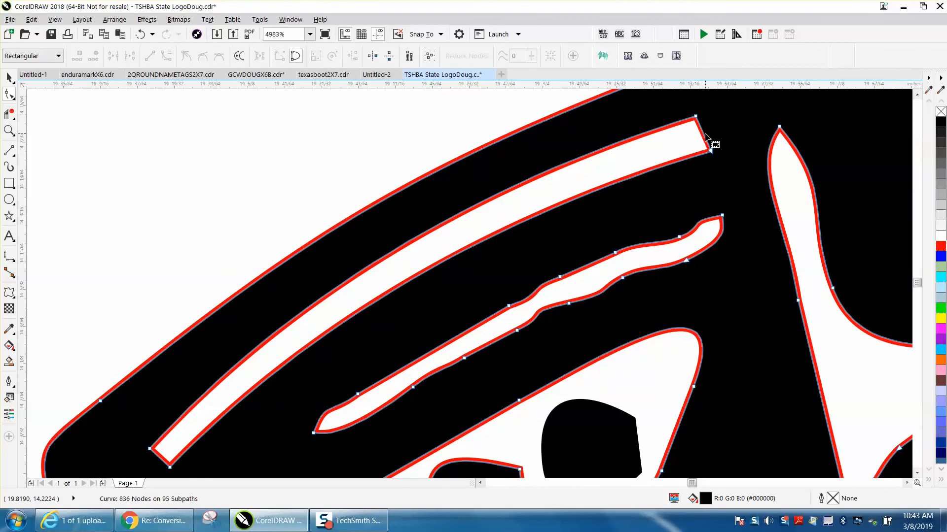
drag(705, 134, 717, 128)
Step: Convert the straight lower end segment of the left headdress stripe to a curve
scroll(259, 208, down, 2)
drag(202, 318, 228, 354)
right_click(221, 343)
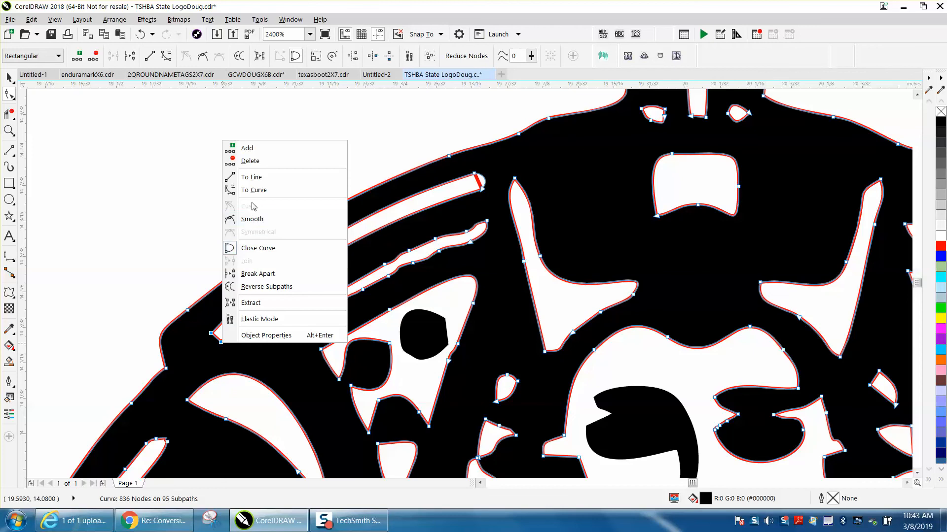
click(253, 190)
key(F7)
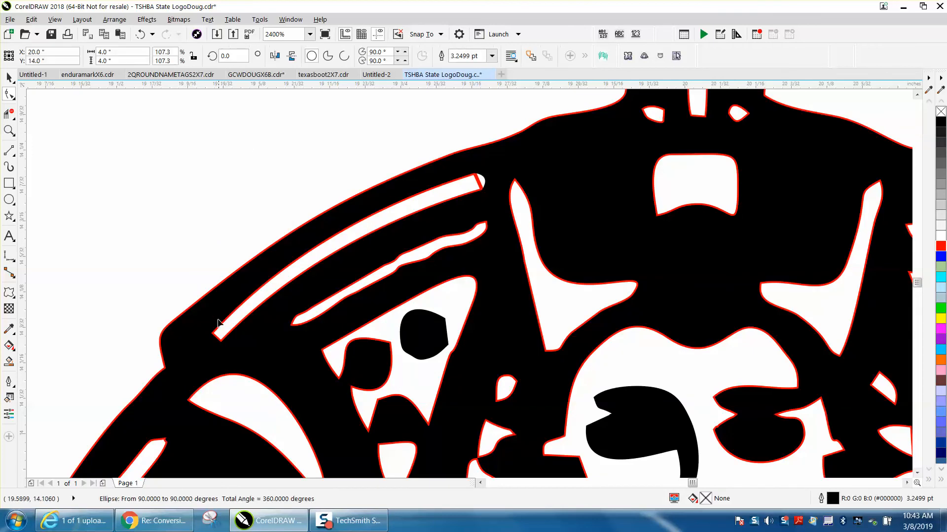
key(F10)
drag(217, 340, 213, 345)
click(141, 34)
Step: Bow the lower end of the left headdress stripe outward into a rounded cap
click(8, 130)
drag(207, 328, 271, 365)
click(9, 94)
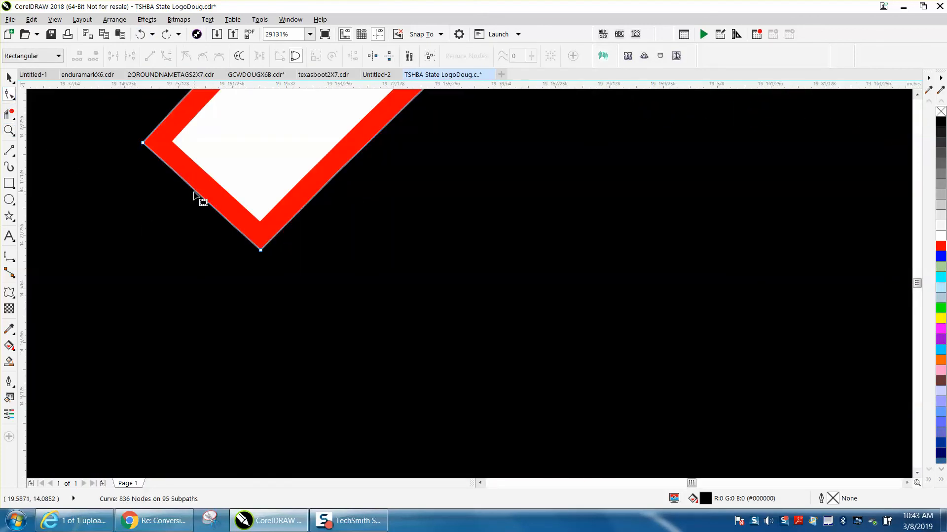
drag(199, 196, 152, 243)
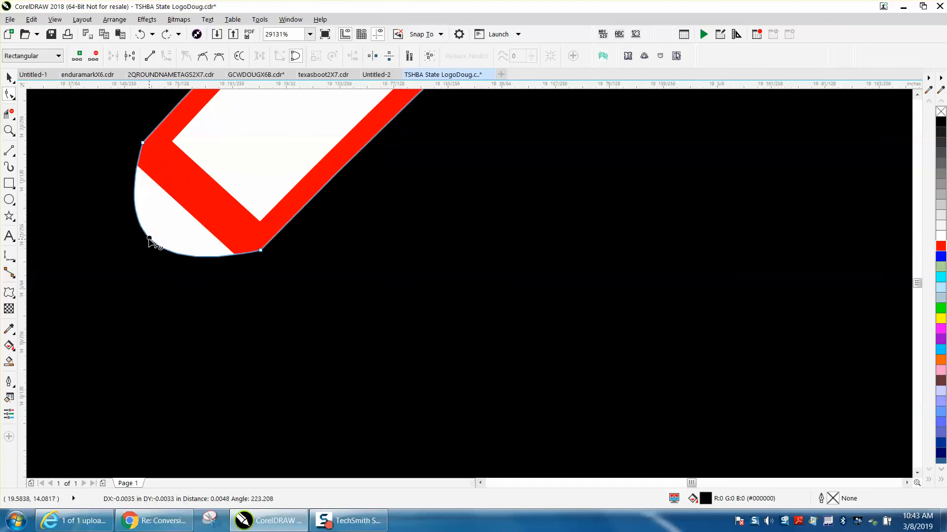
Step: Remove the red hairline outline from the guide band lying over the left headdress stripe
scroll(179, 247, down, 1)
scroll(179, 247, down, 3)
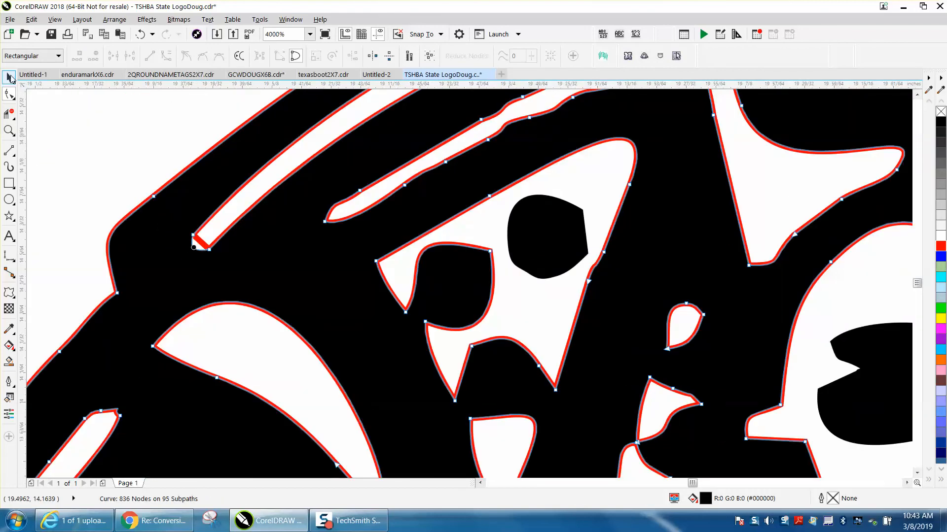
click(9, 78)
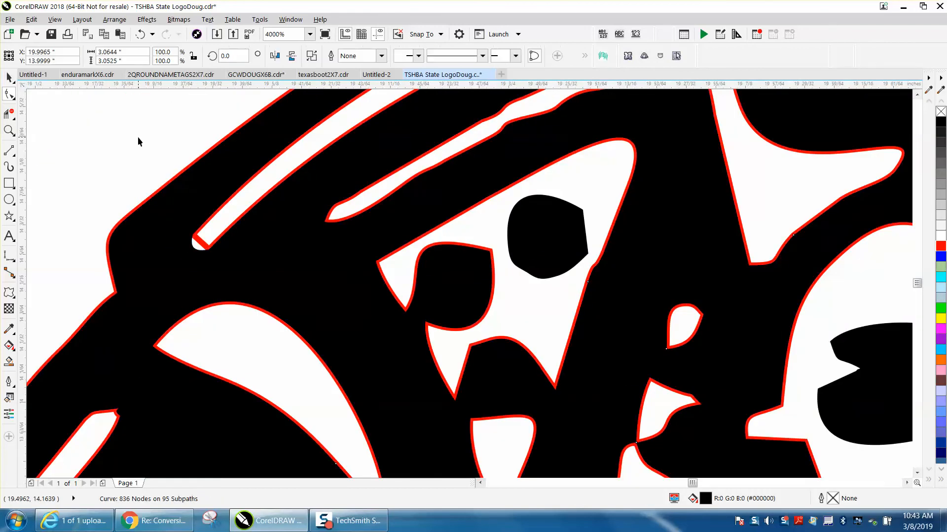
click(203, 243)
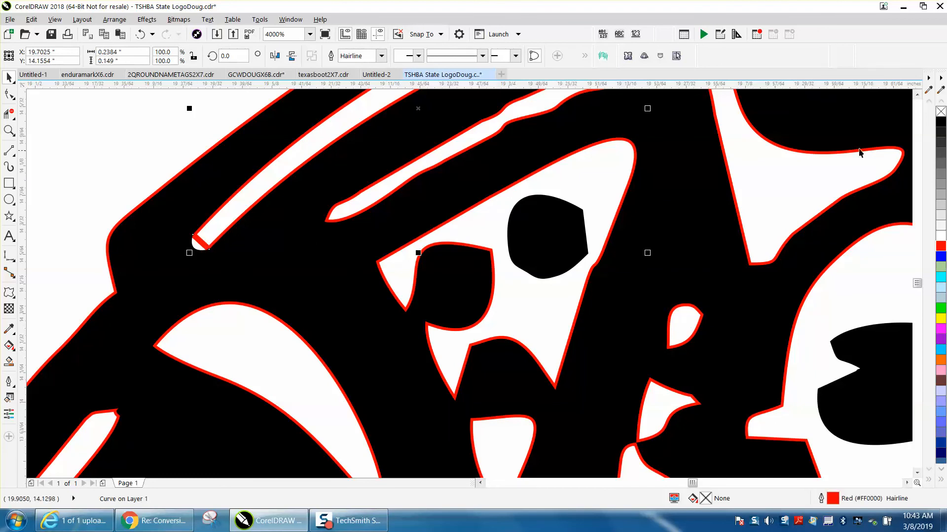
right_click(940, 112)
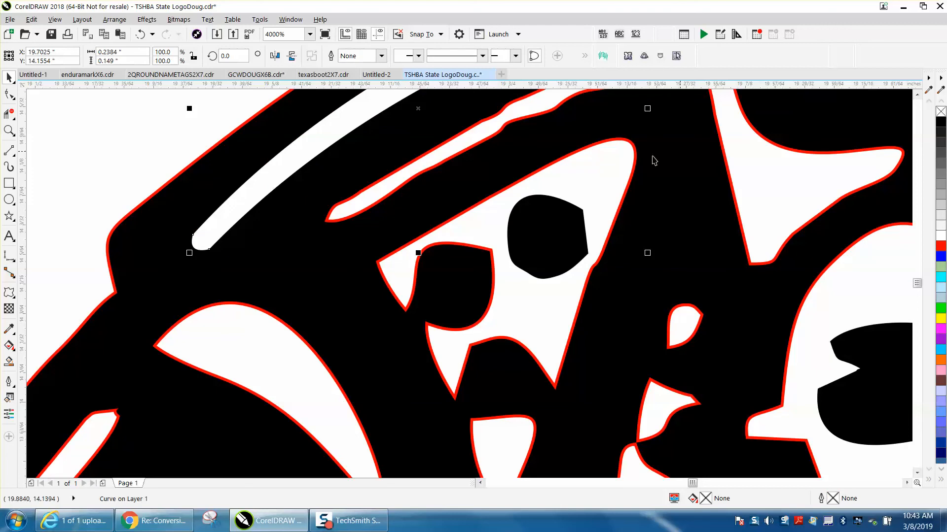
Step: Try removing the outline from every object of the complete logo at once, outer ring included
scroll(402, 172, down, 2)
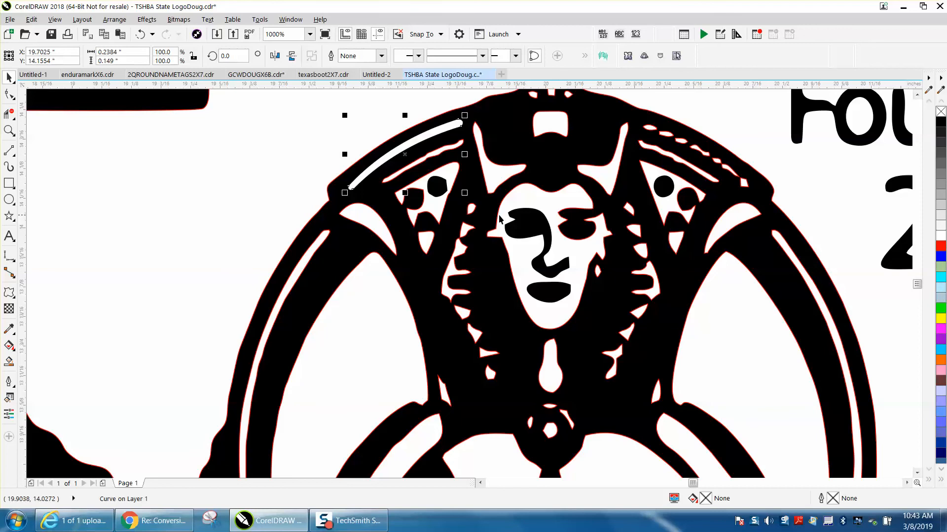
scroll(467, 205, down, 2)
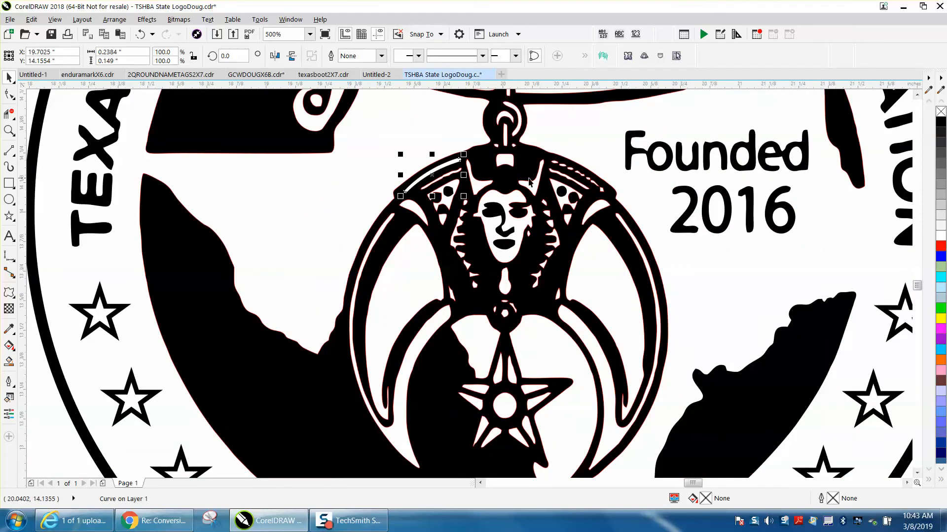
scroll(459, 175, down, 2)
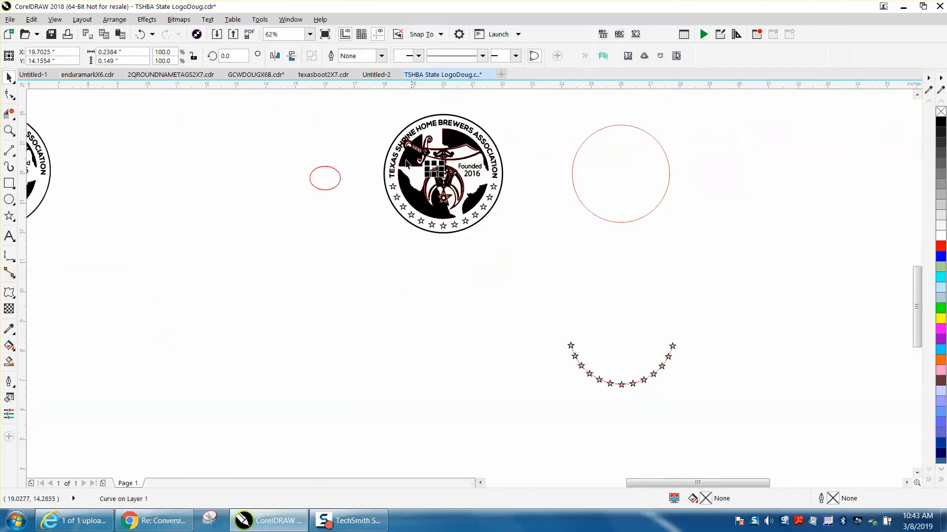
drag(486, 228, 533, 245)
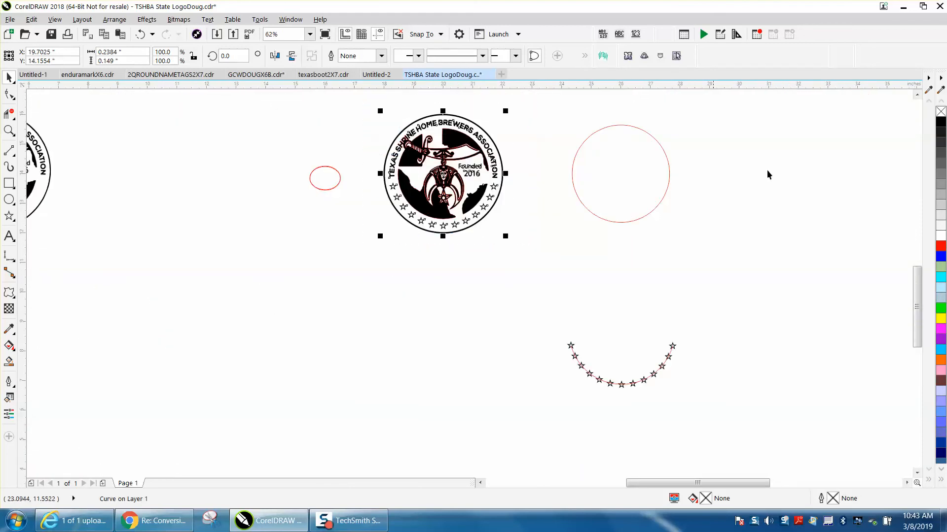
right_click(940, 114)
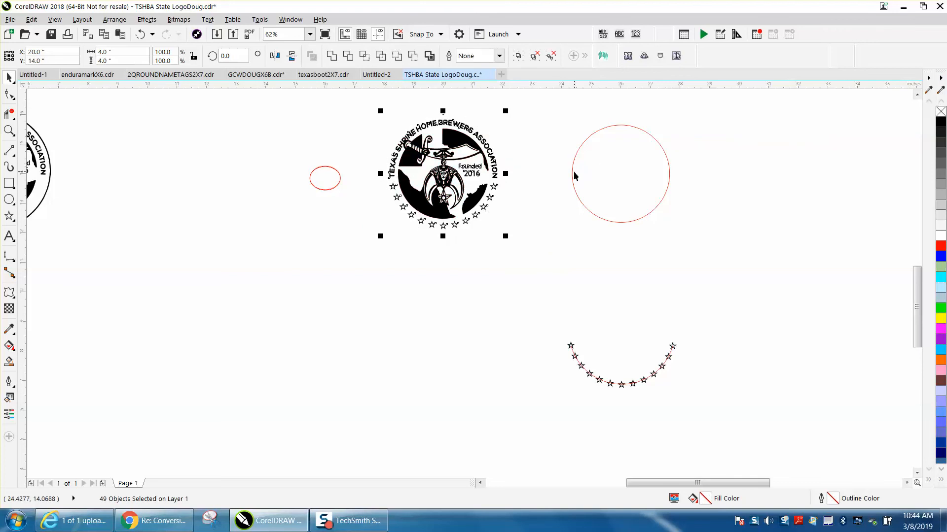
scroll(572, 170, down, 1)
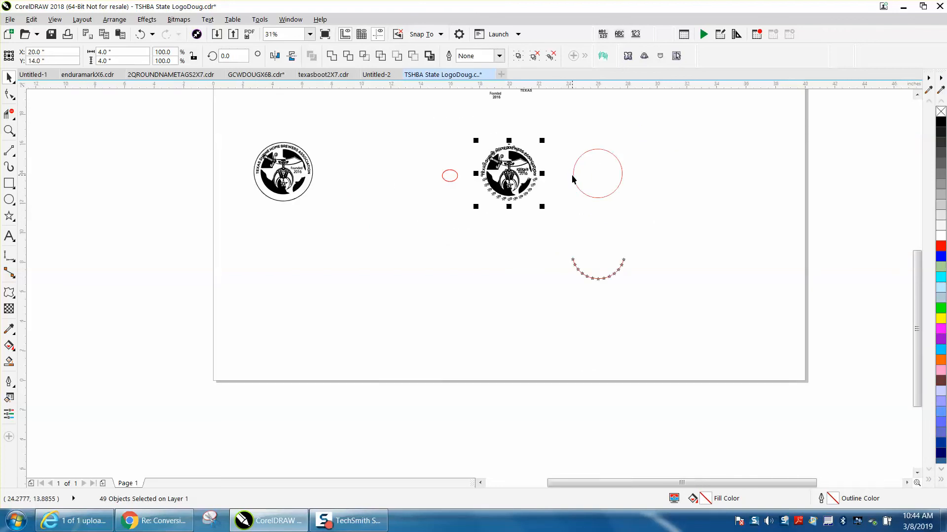
scroll(572, 179, down, 1)
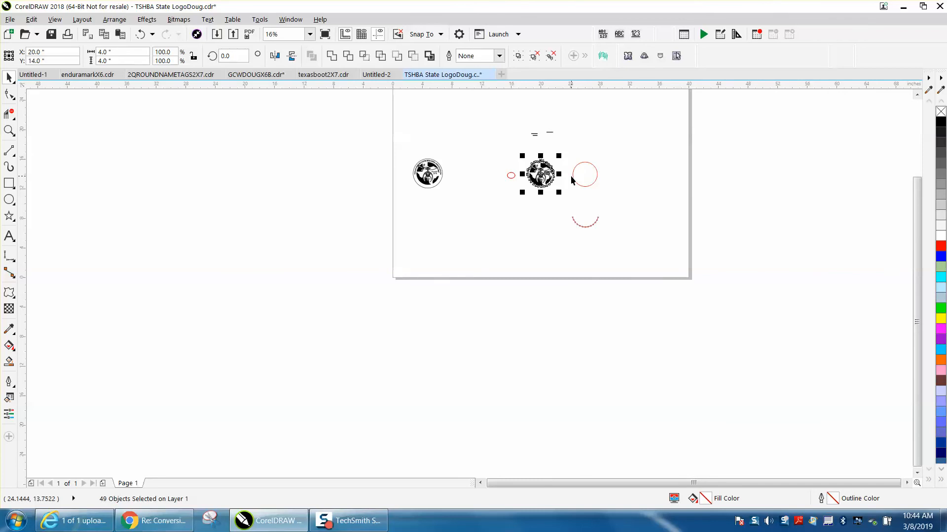
scroll(570, 177, up, 1)
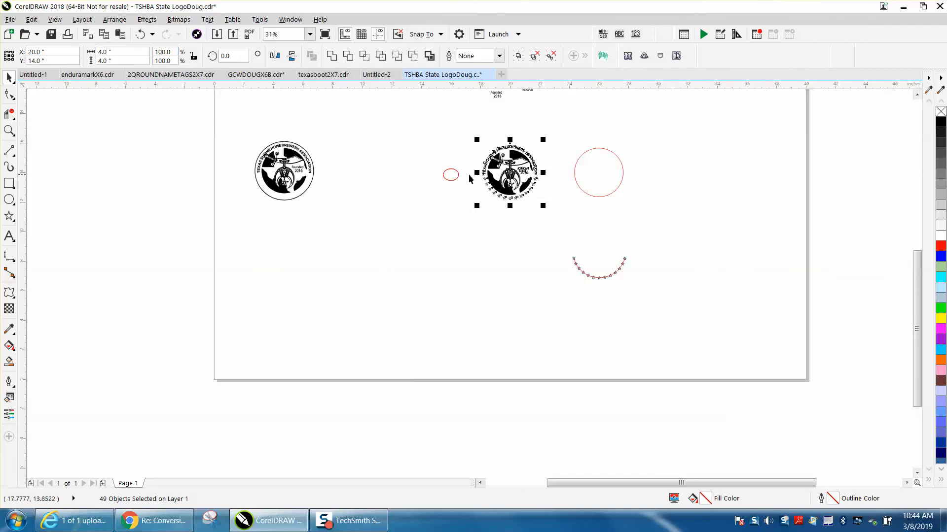
Step: Try moving the large red guide circle 6 inches left onto the logo, then undo the moves and the logo's outline removal
click(578, 184)
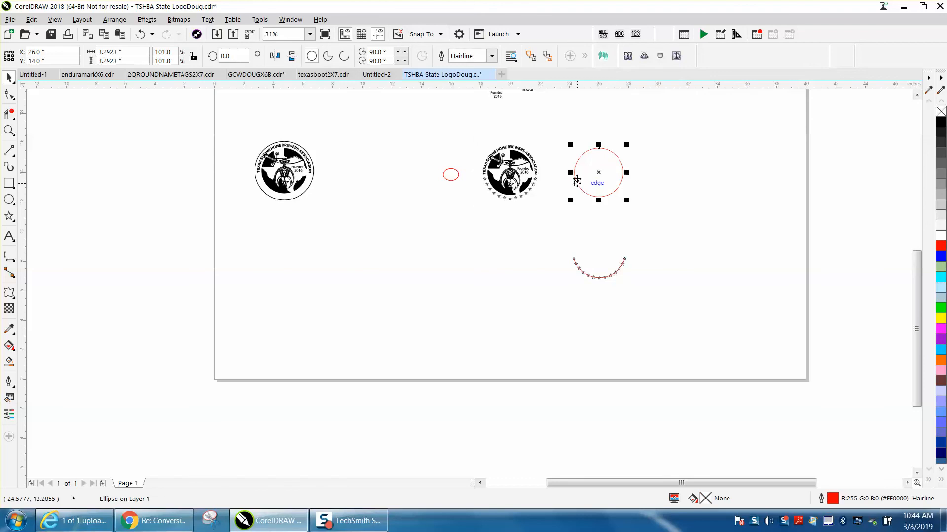
key(Left)
key(Left)
key(Left)
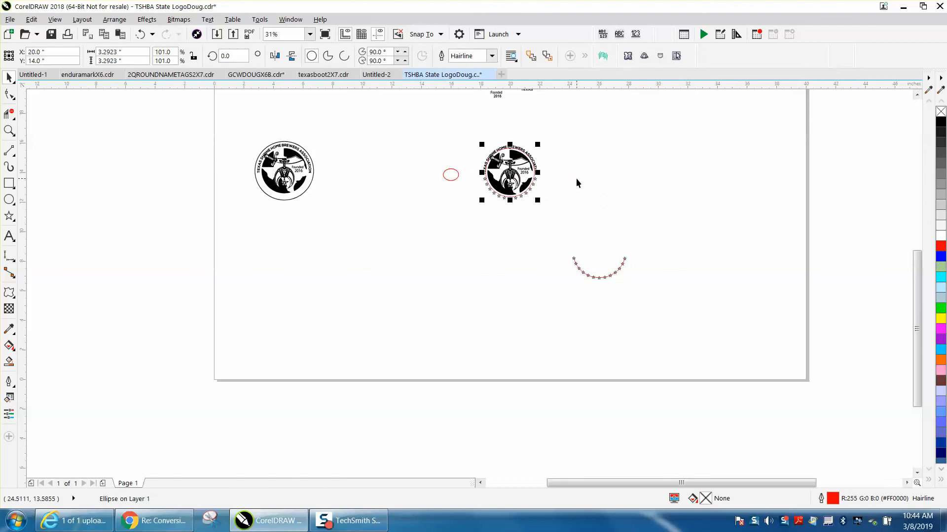
key(Page_Down)
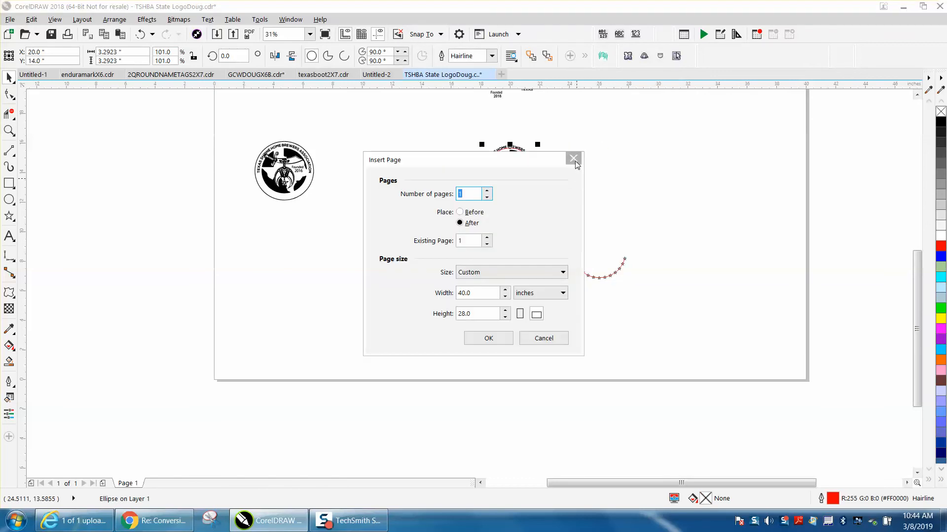
click(575, 161)
click(140, 35)
click(138, 38)
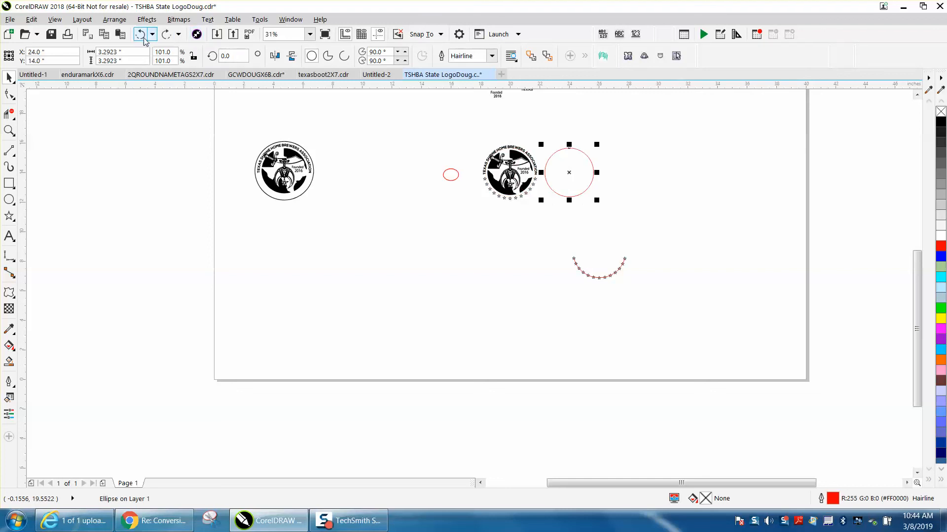
click(139, 38)
click(139, 38)
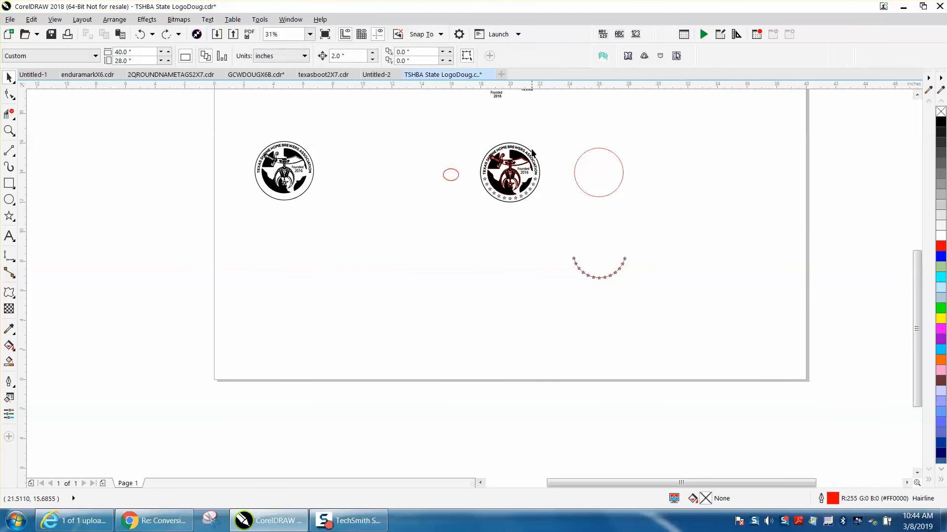
Step: Move the logo's black outer ring 8 inches straight down, clear of the artwork
click(534, 156)
key(Down)
key(Down)
key(Down)
key(Down)
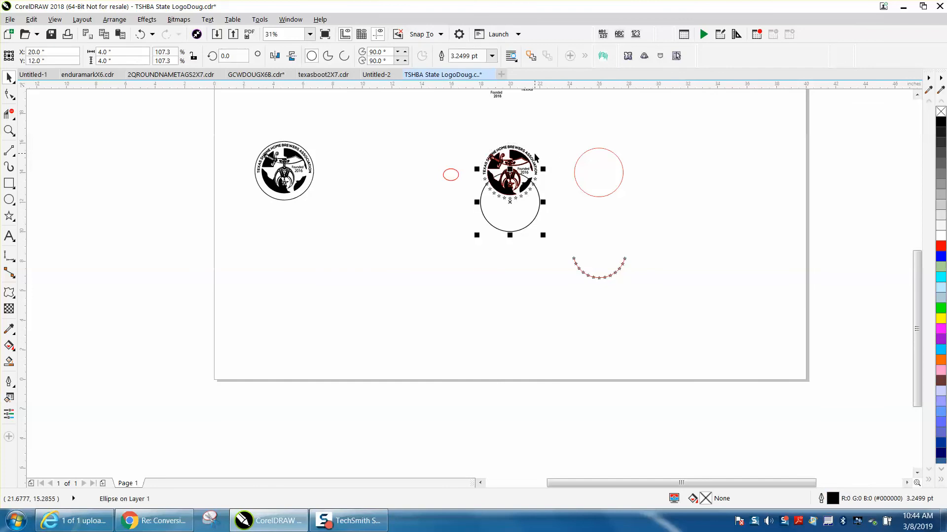
key(Down)
key(Down)
key(Down)
key(Down)
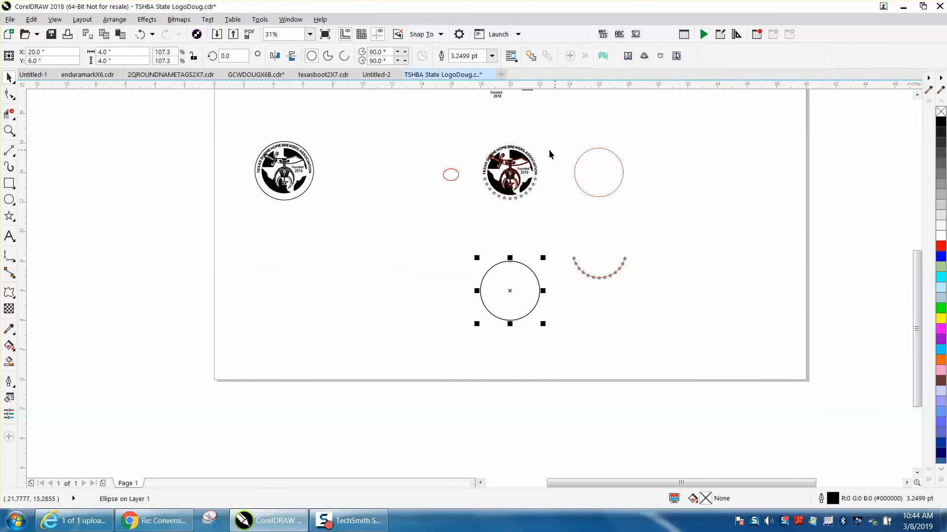
Step: Remove the outlines from all the remaining logo artwork, leaving out the separated outer ring
click(8, 131)
mouse_move(468, 136)
mouse_down()
mouse_move(628, 271)
mouse_move(621, 302)
mouse_up()
click(9, 77)
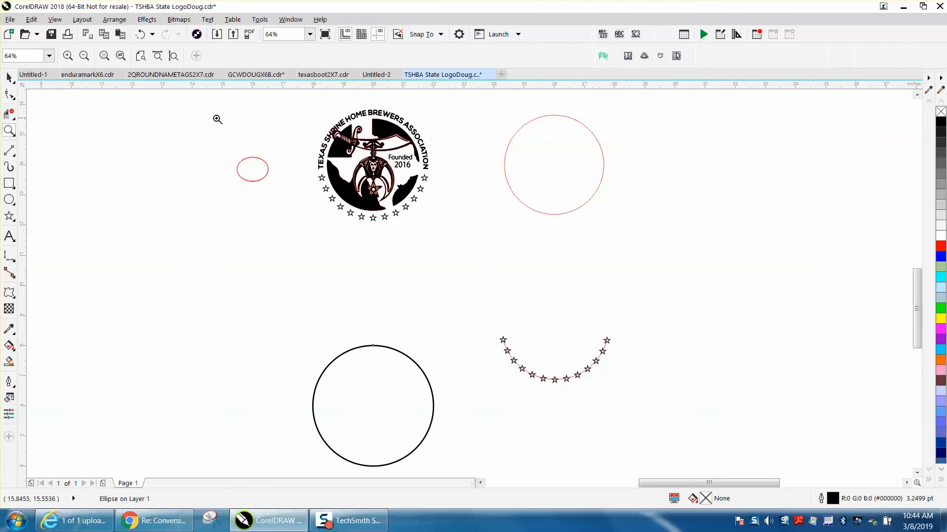
click(9, 78)
drag(286, 101, 468, 221)
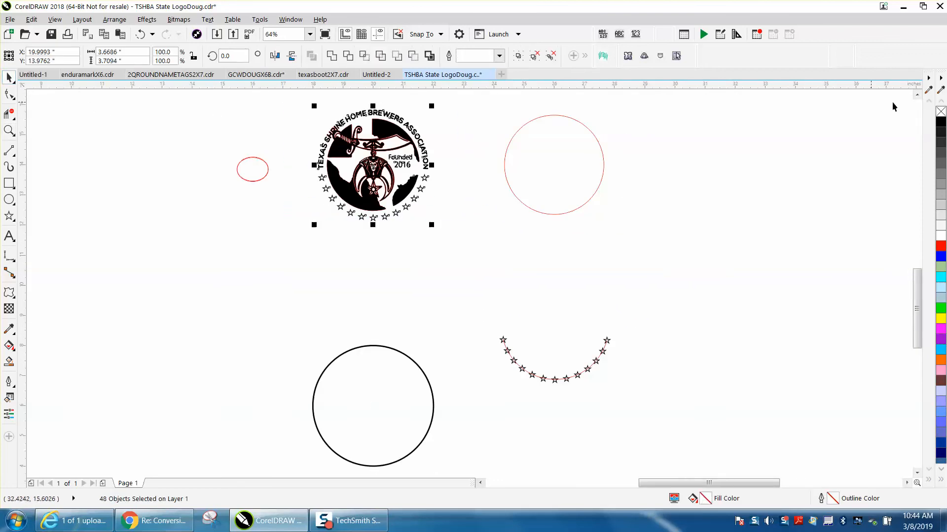
right_click(940, 113)
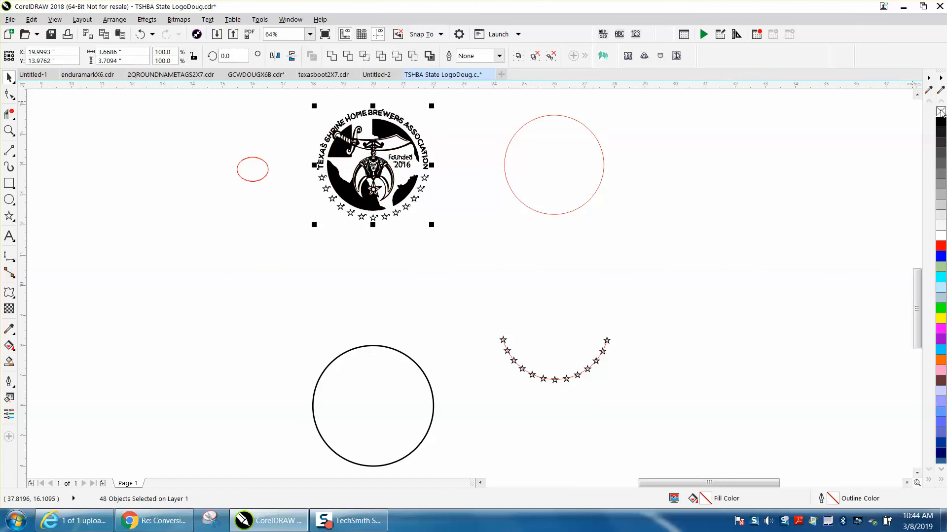
Step: Move the black outer ring 8 inches up, back around the logo artwork
click(384, 347)
key(Up)
key(Up)
key(Up)
key(Up)
key(Up)
key(Up)
key(Up)
key(Up)
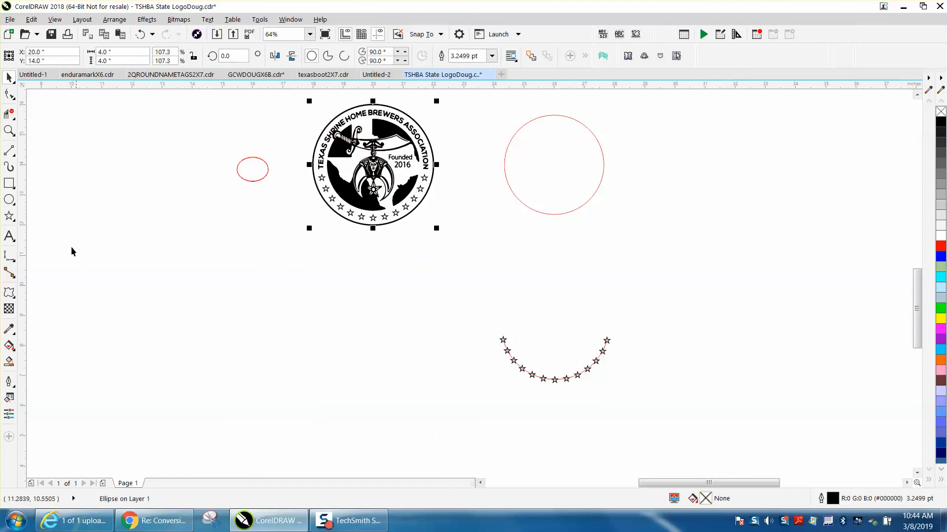
Step: Delete the surplus nodes along the wavy second stripe on the left of the pharaoh's headdress
click(9, 130)
drag(298, 108, 496, 237)
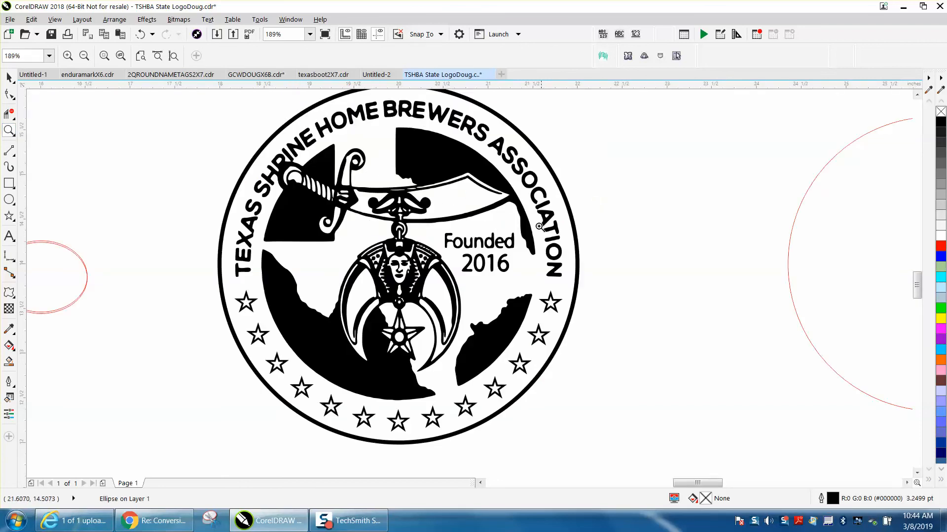
drag(365, 232, 471, 280)
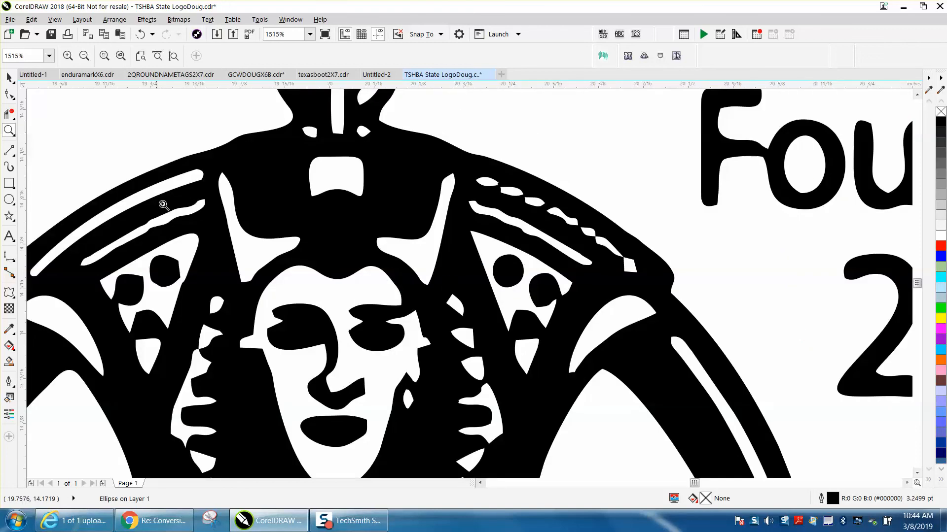
click(9, 94)
click(168, 225)
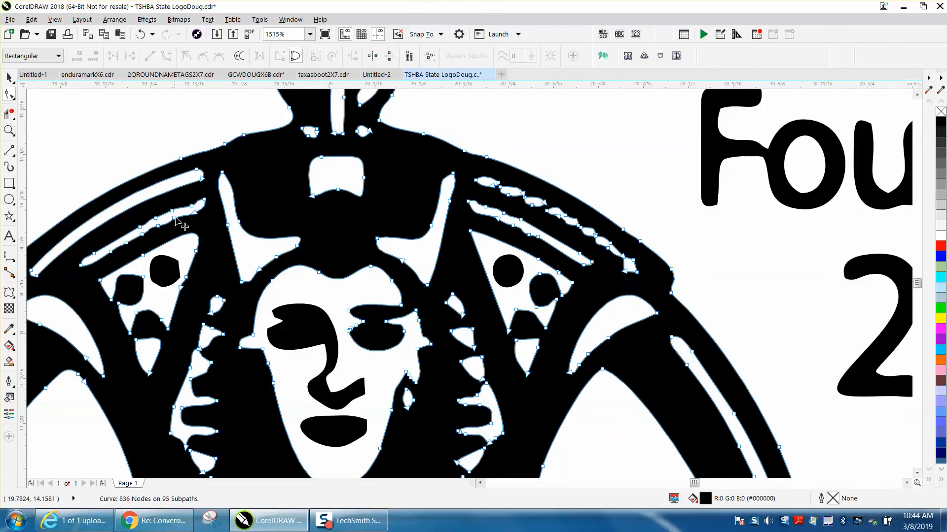
drag(189, 201, 144, 234)
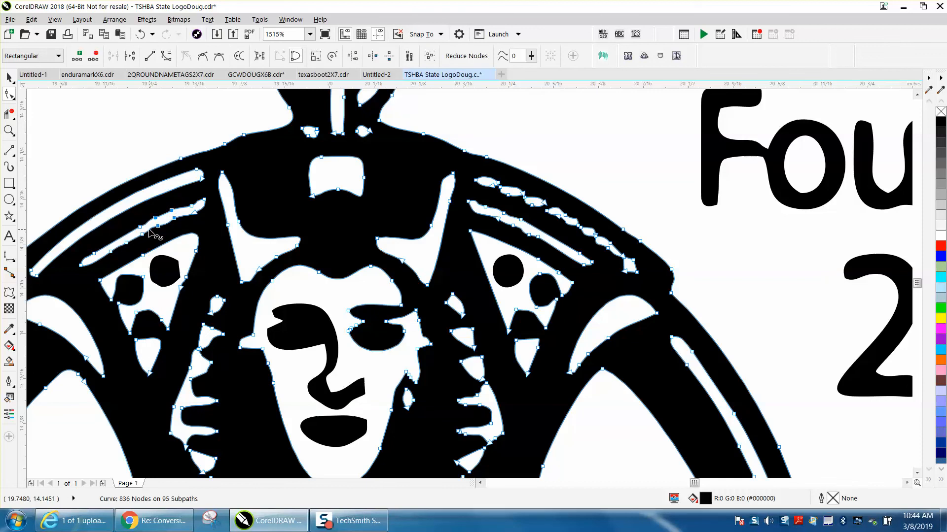
key(Delete)
drag(134, 237, 120, 249)
key(Delete)
click(192, 208)
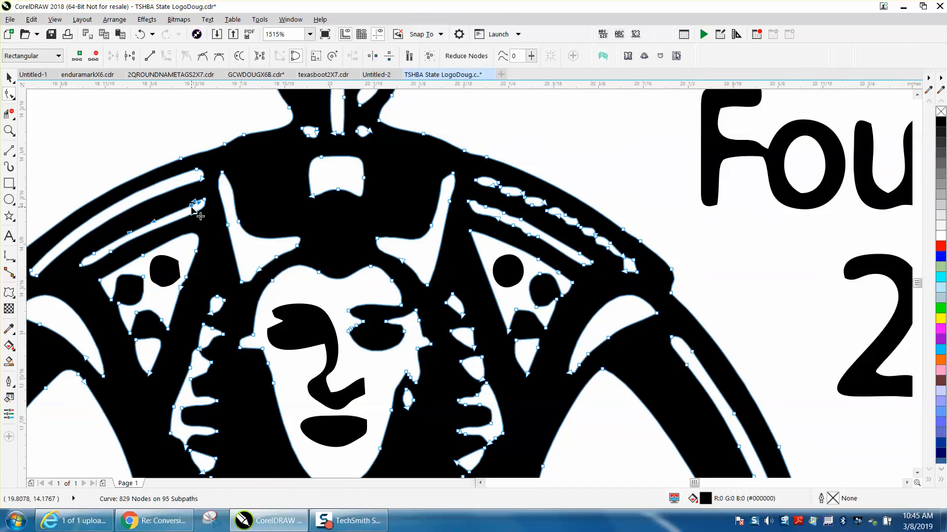
key(Delete)
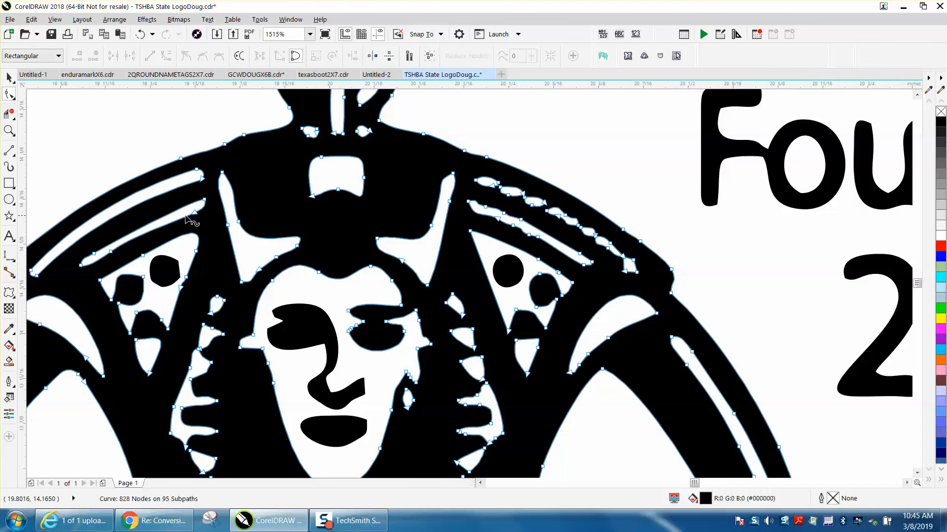
Step: Adjust the nodes at both ends of the left inner headdress stripe to even out its edges
click(93, 255)
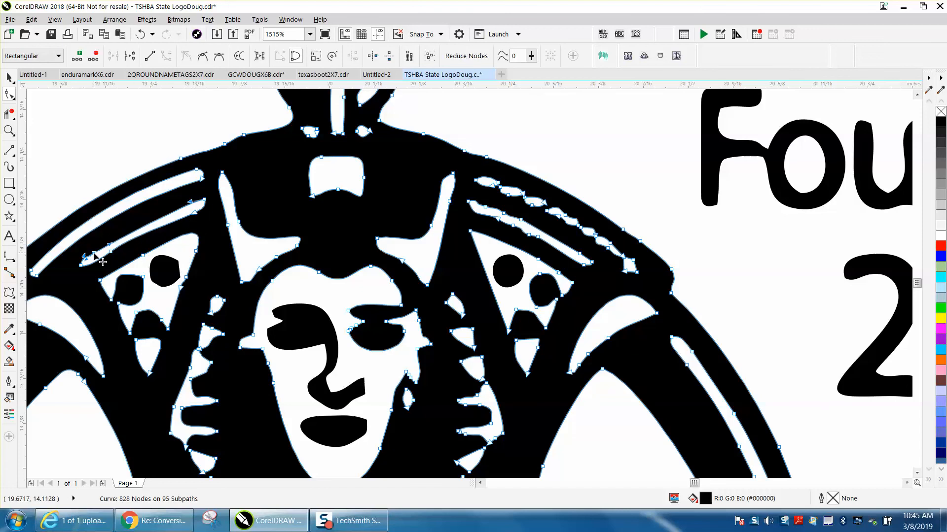
click(195, 213)
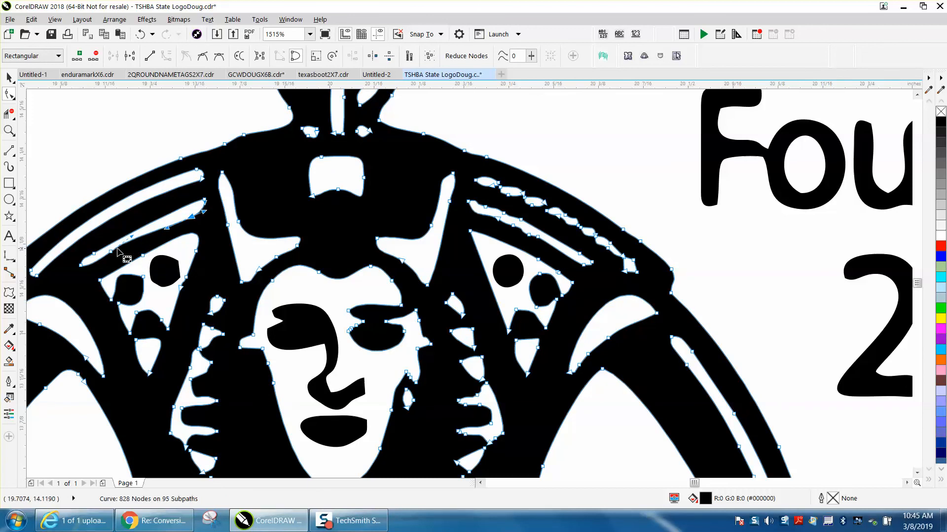
drag(113, 251, 135, 240)
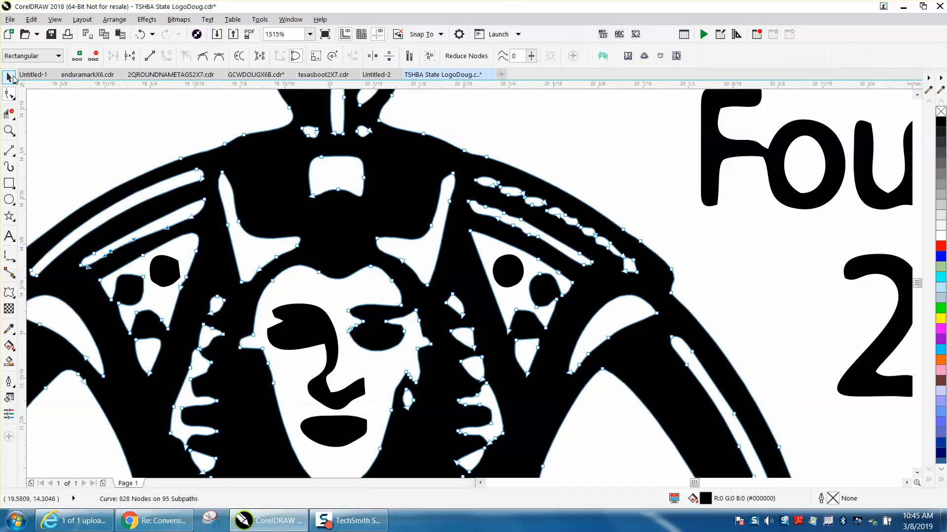
Step: Remove the black fill from the central emblem artwork and give it a red outline
click(9, 77)
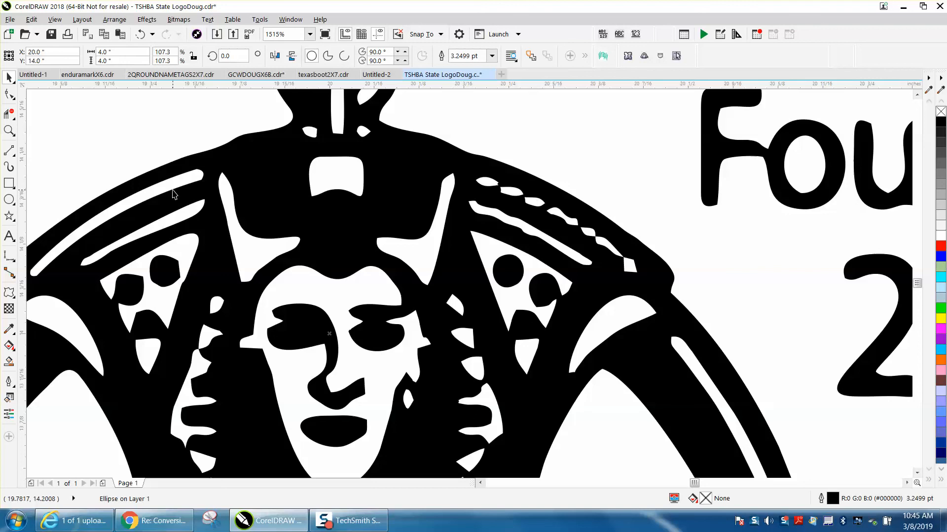
click(551, 203)
click(940, 111)
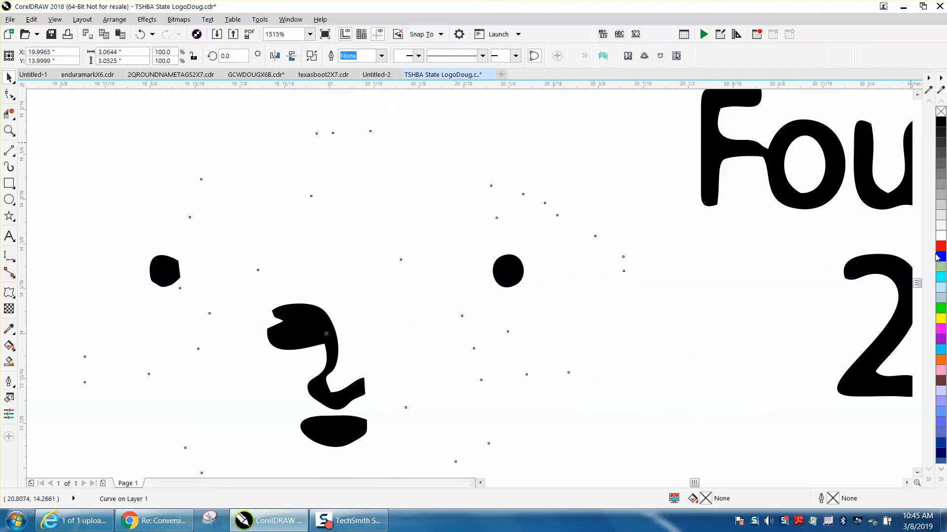
right_click(940, 246)
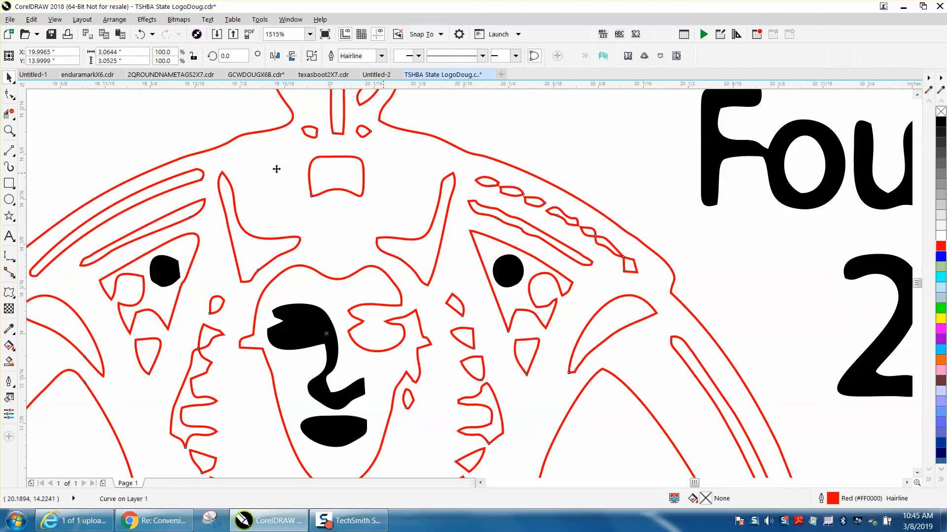
Step: Delete all the broken fragments of the outer stripe on the right side of the headdress
click(10, 94)
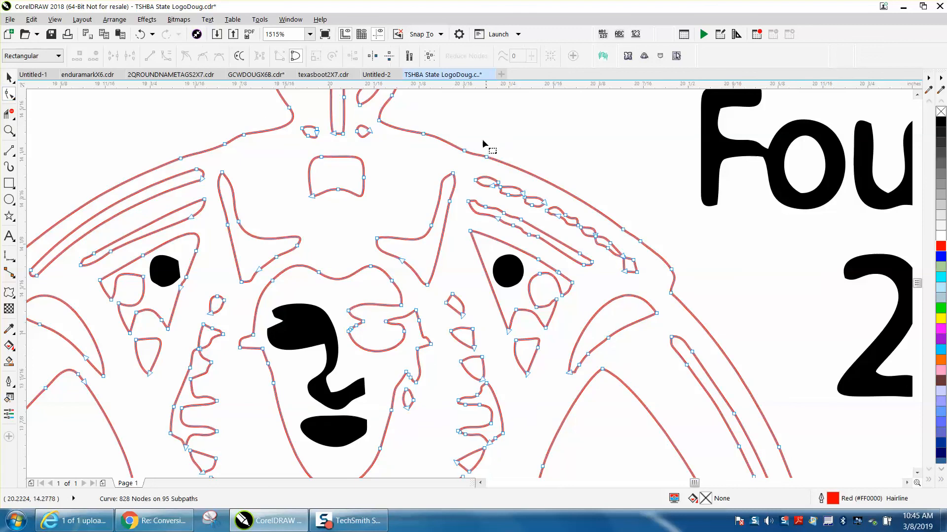
drag(471, 164, 623, 262)
key(Delete)
key(Delete)
key(Delete)
key(Delete)
key(Delete)
key(Delete)
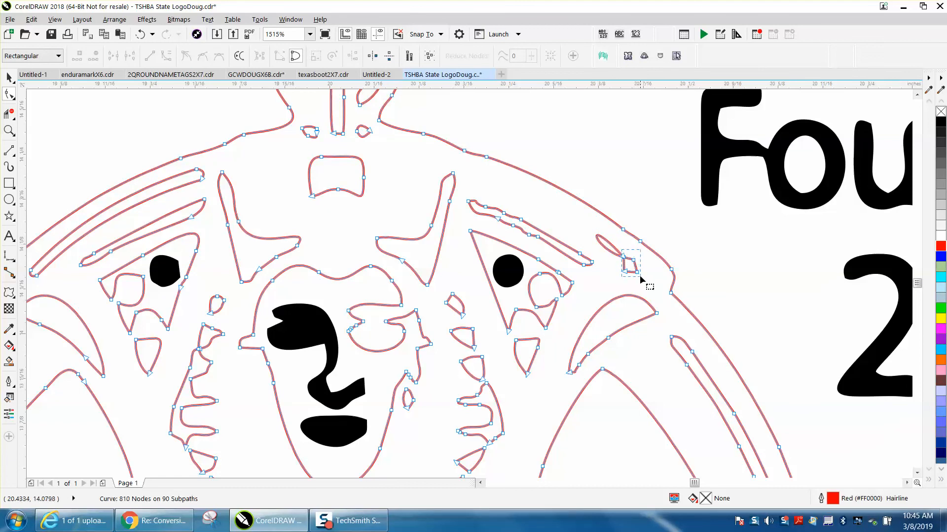
key(Delete)
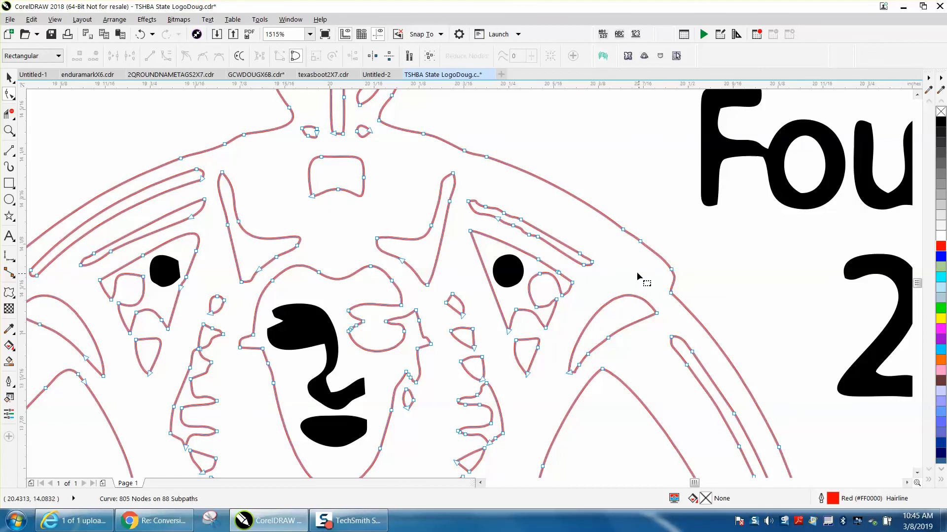
Step: Break the red-outlined emblem curve apart into separate curves
click(9, 79)
click(146, 141)
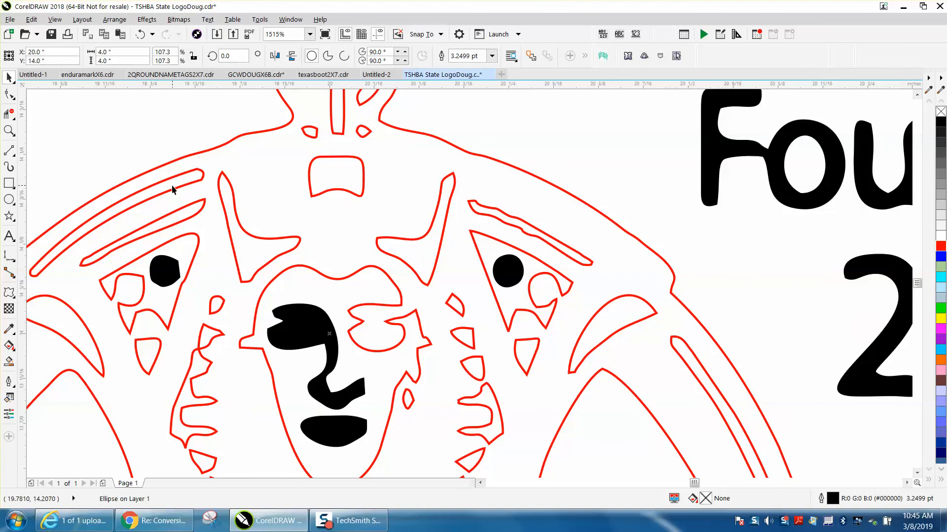
click(174, 187)
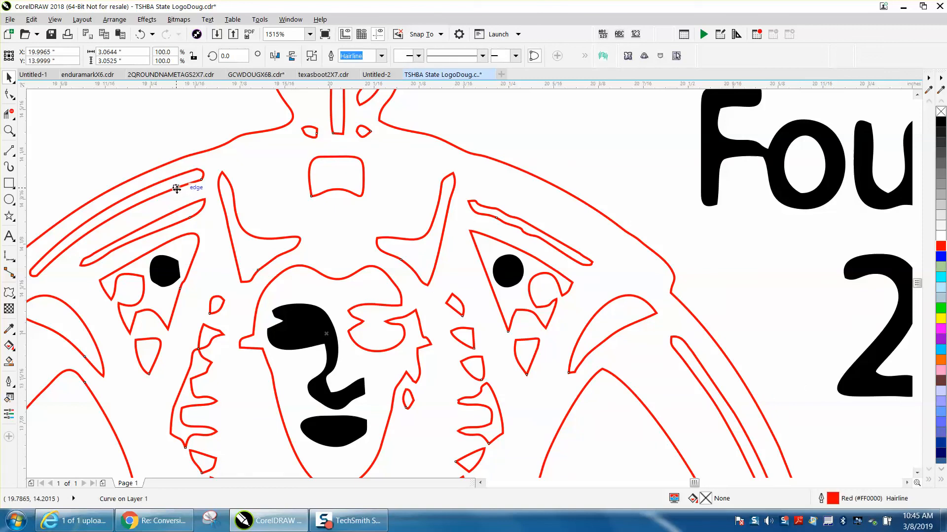
click(140, 139)
click(178, 175)
scroll(177, 170, down, 2)
click(114, 19)
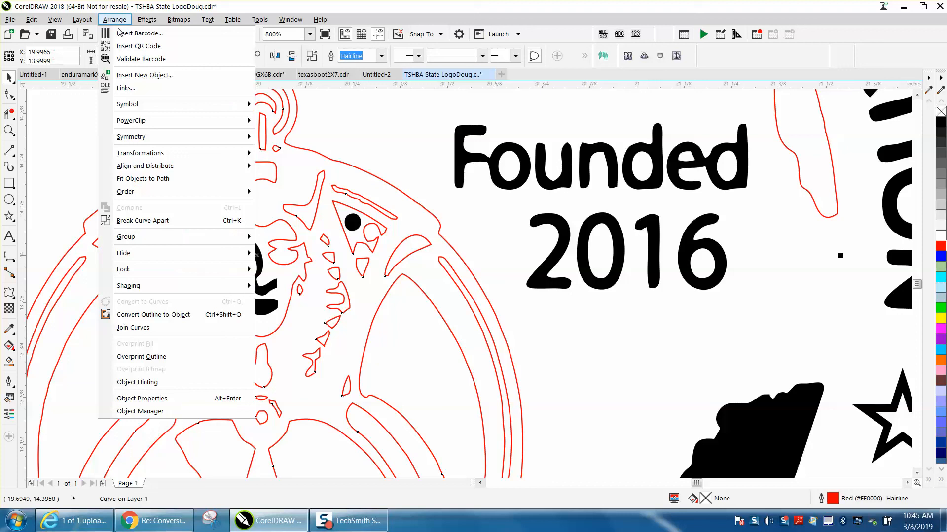
click(146, 221)
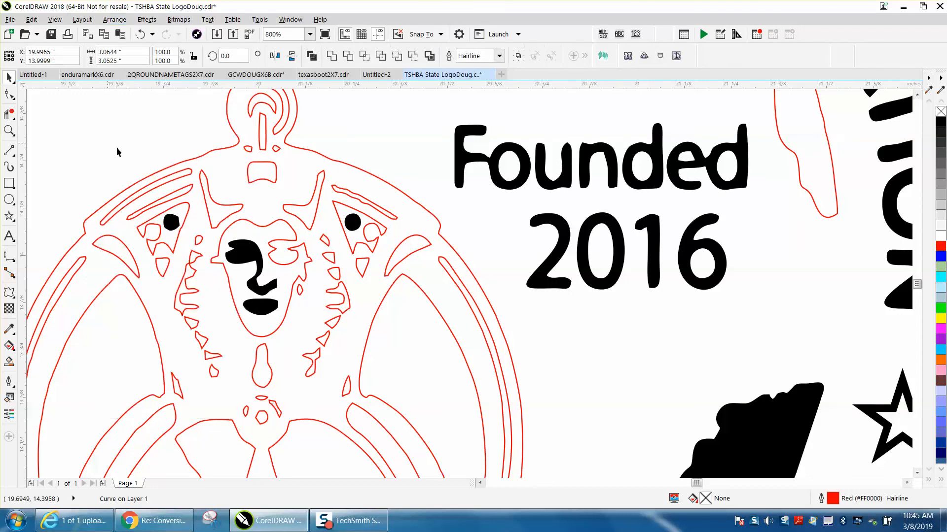
Step: Place a horizontally mirrored copy of the left outer headdress stripe where the broken right one was
click(179, 179)
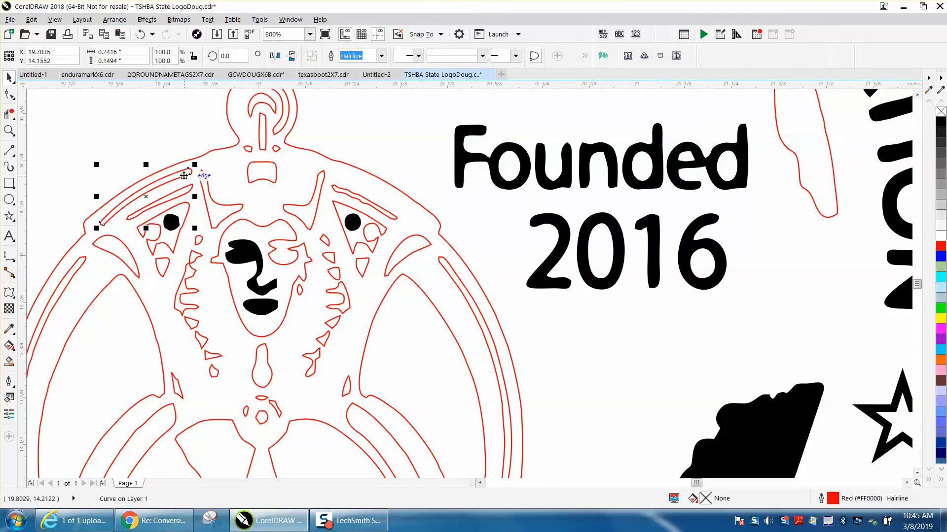
click(274, 56)
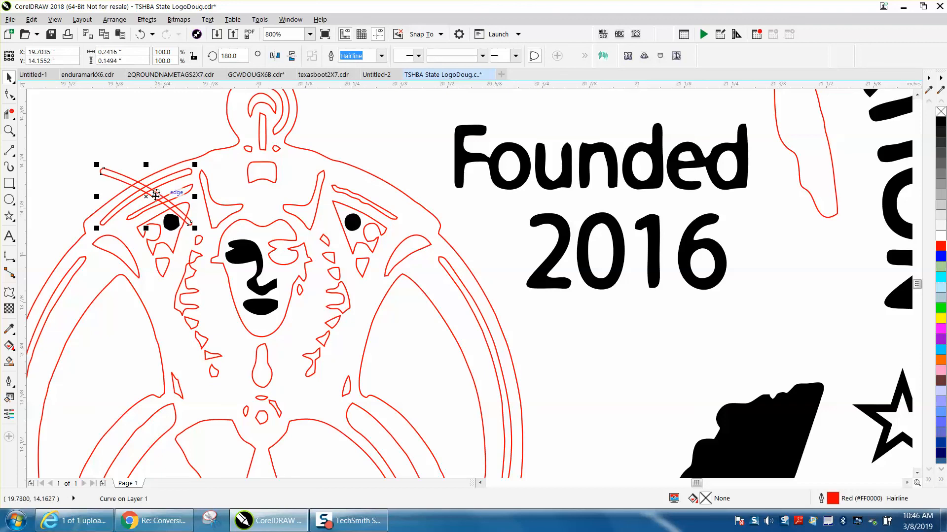
drag(150, 195, 377, 197)
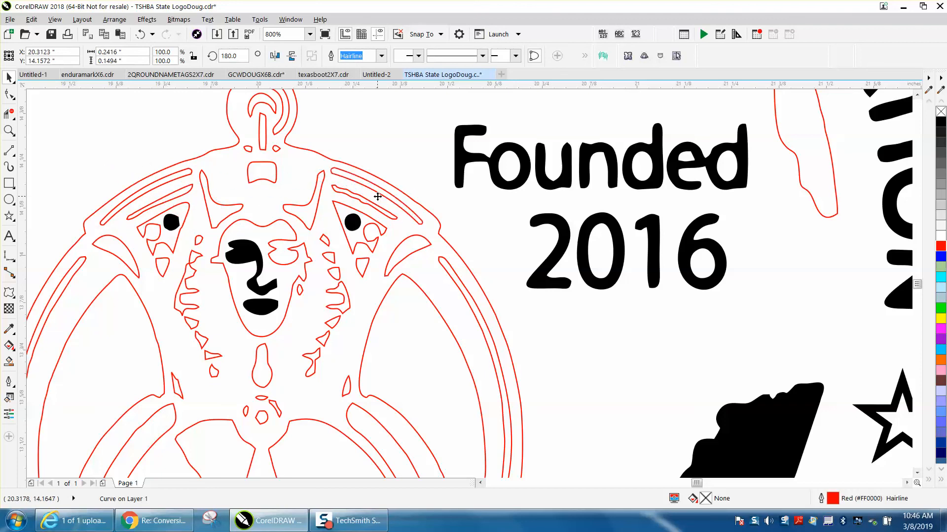
click(400, 161)
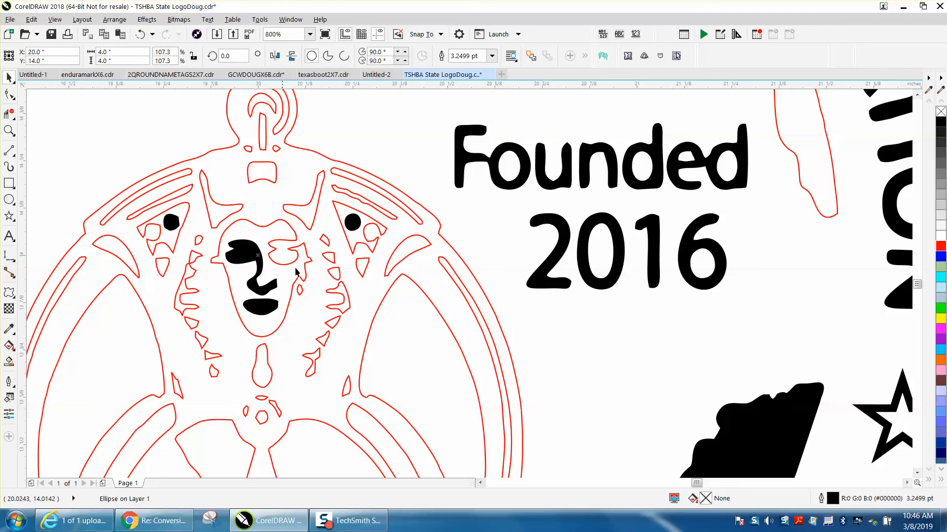
Step: Smart-fill the emblem artwork in black with no outline
scroll(242, 248, down, 2)
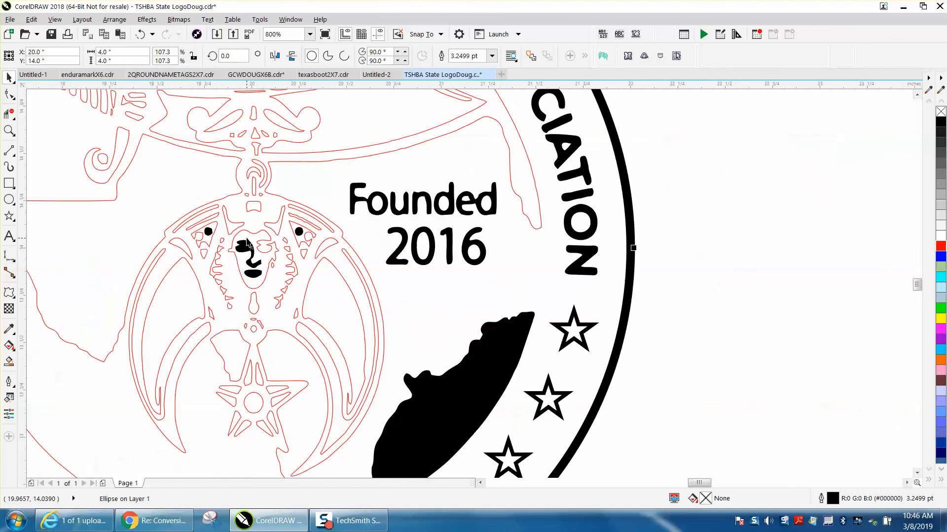
scroll(245, 239, down, 1)
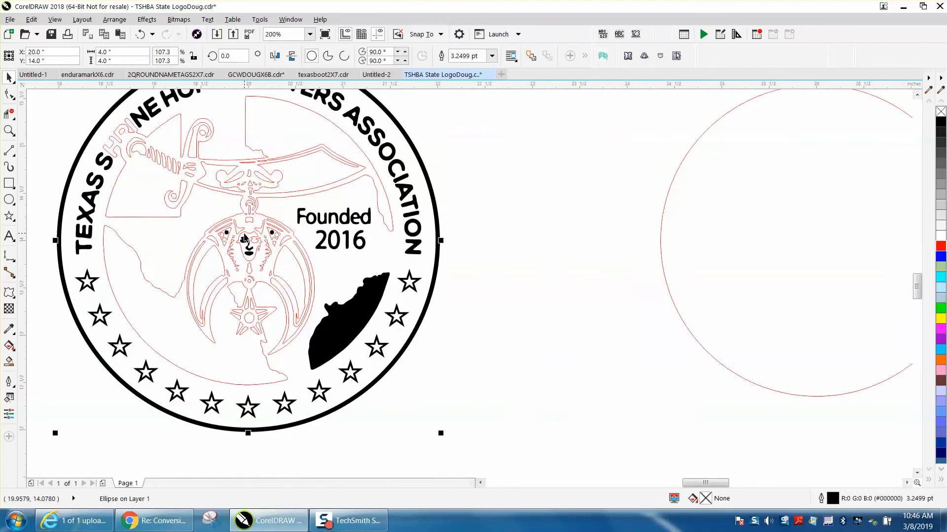
click(9, 362)
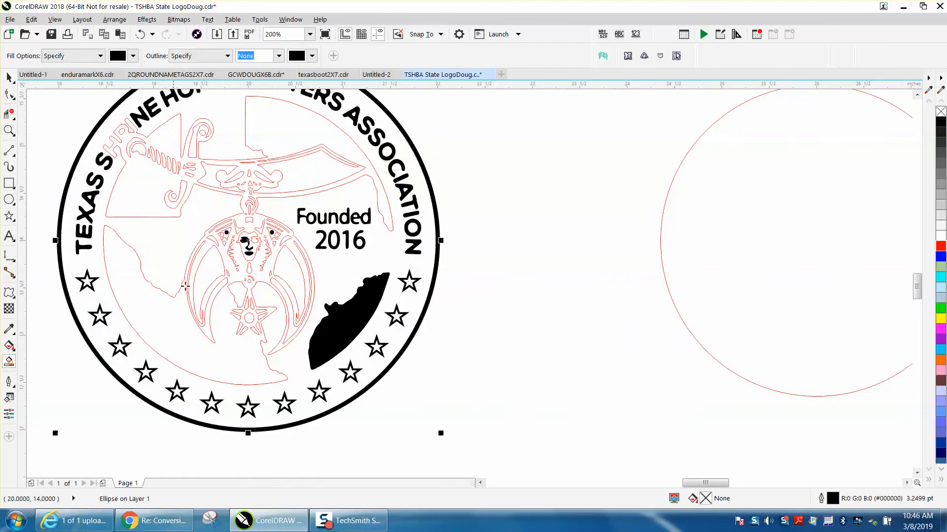
click(248, 226)
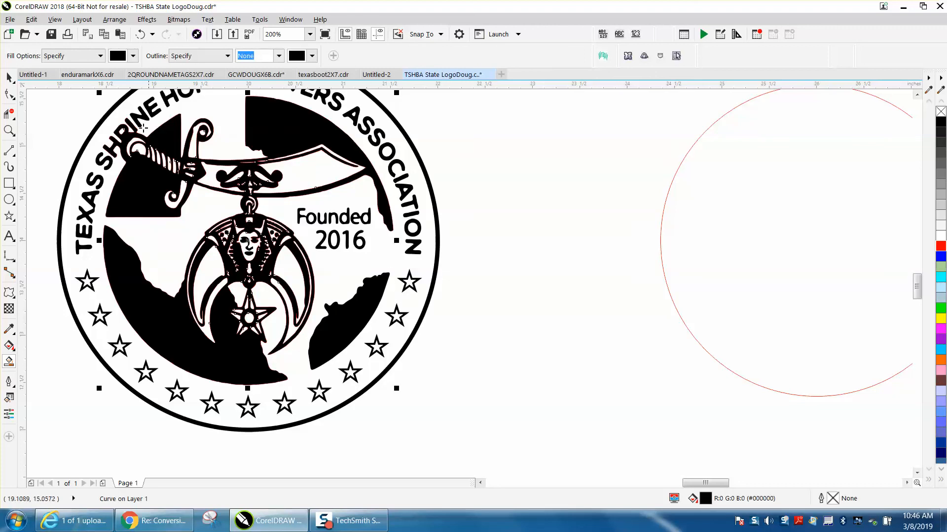
click(9, 77)
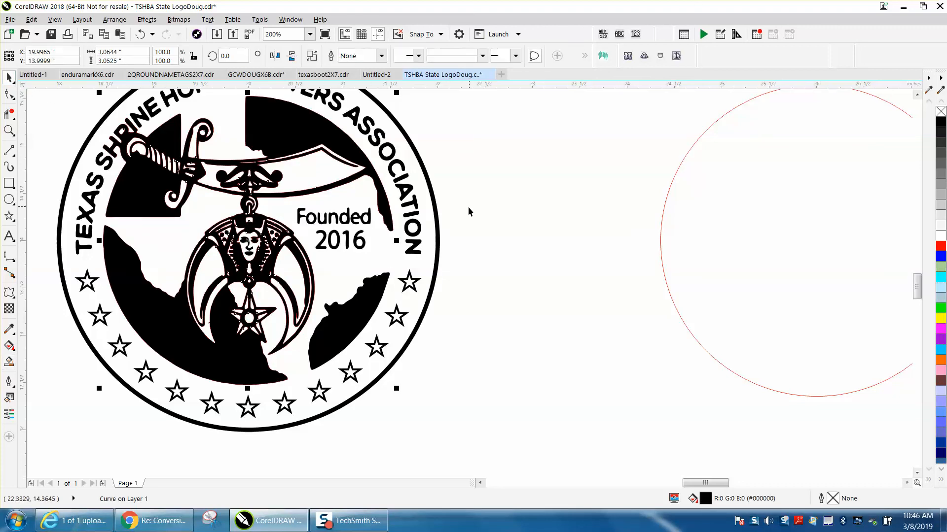
Step: Move the logo's black outer ring 6 inches left, clear of the artwork
scroll(469, 205, down, 1)
click(452, 211)
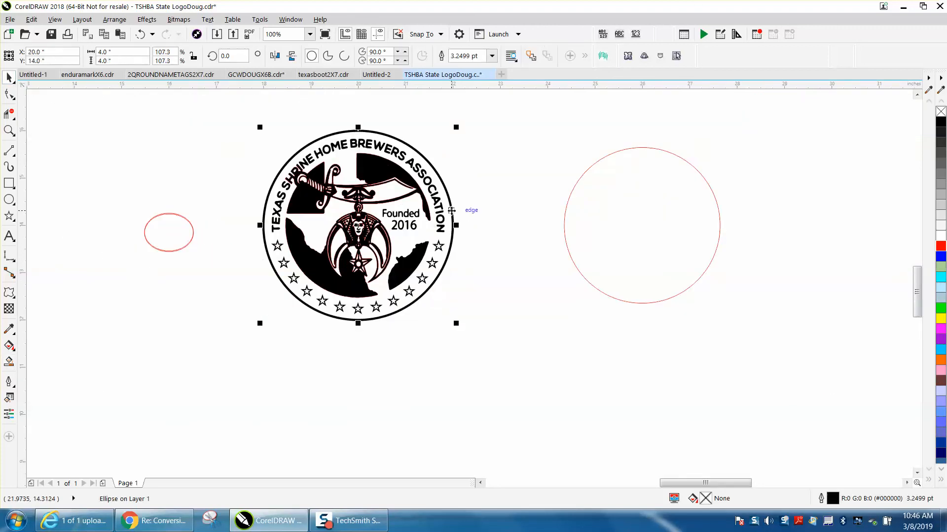
key(Left)
key(Left)
key(Left)
Step: Remove the outlines from all the logo artwork without the ring, and move the ring back around it
drag(257, 124, 481, 319)
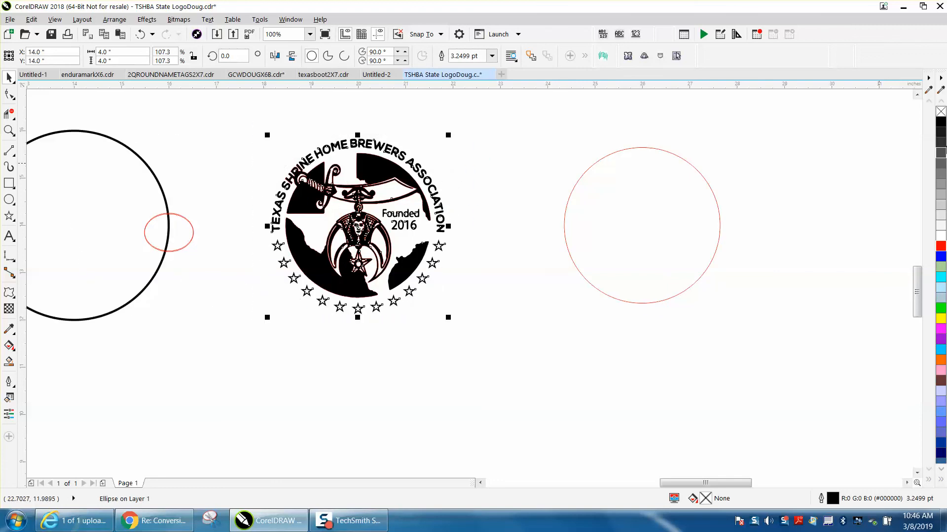
right_click(941, 111)
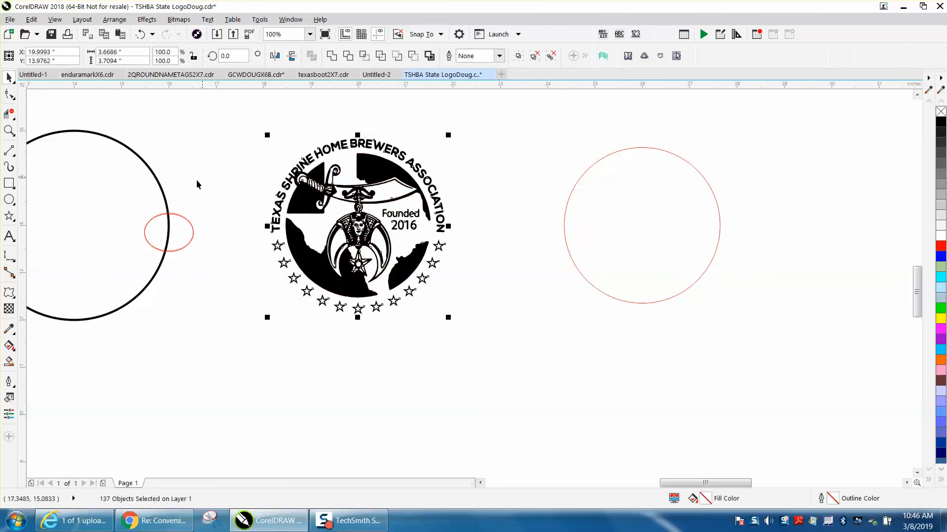
click(163, 190)
drag(163, 190, 447, 189)
Step: Examine the finished logo up close around the sword handle and the SHRINE lettering
click(9, 130)
drag(230, 119, 452, 324)
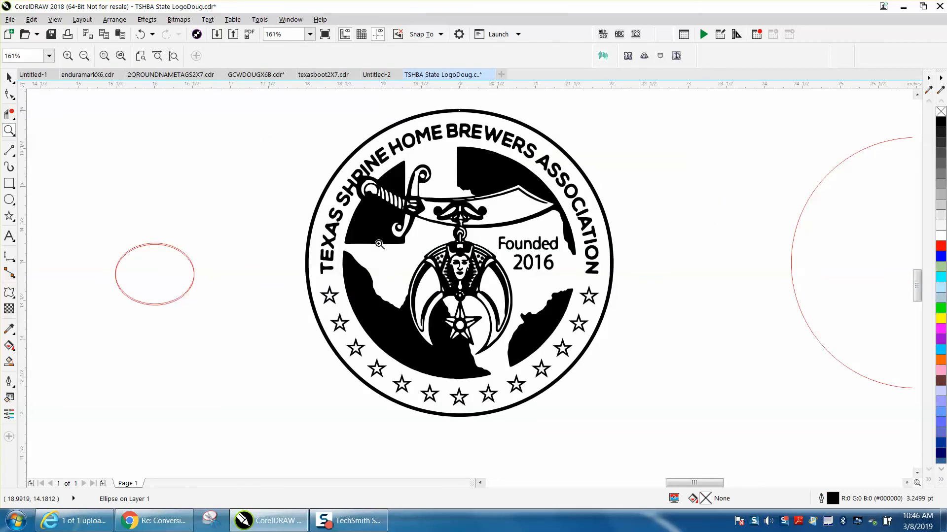
drag(348, 167, 413, 227)
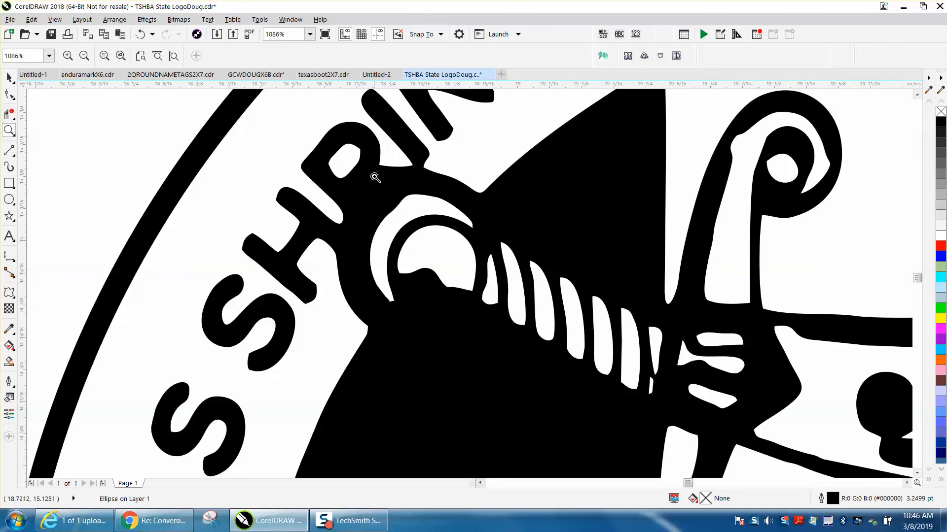
right_click(385, 154)
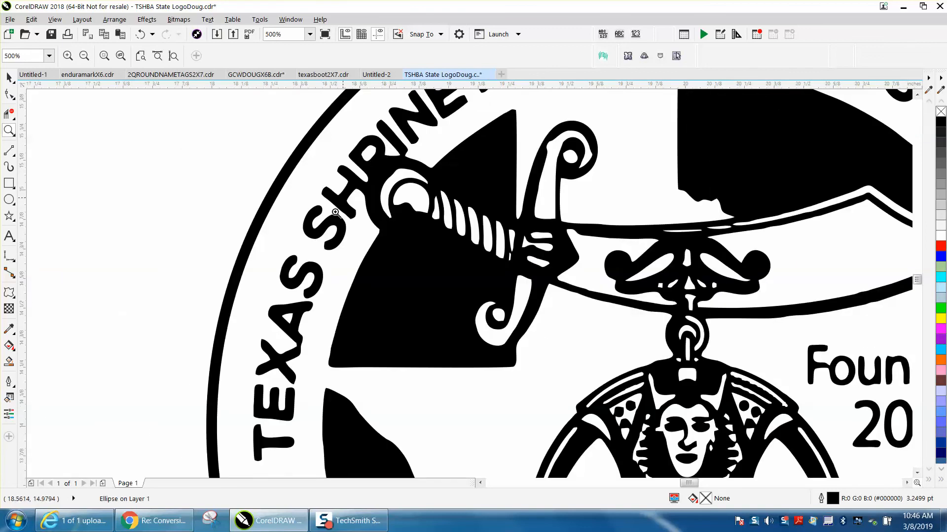
right_click(316, 243)
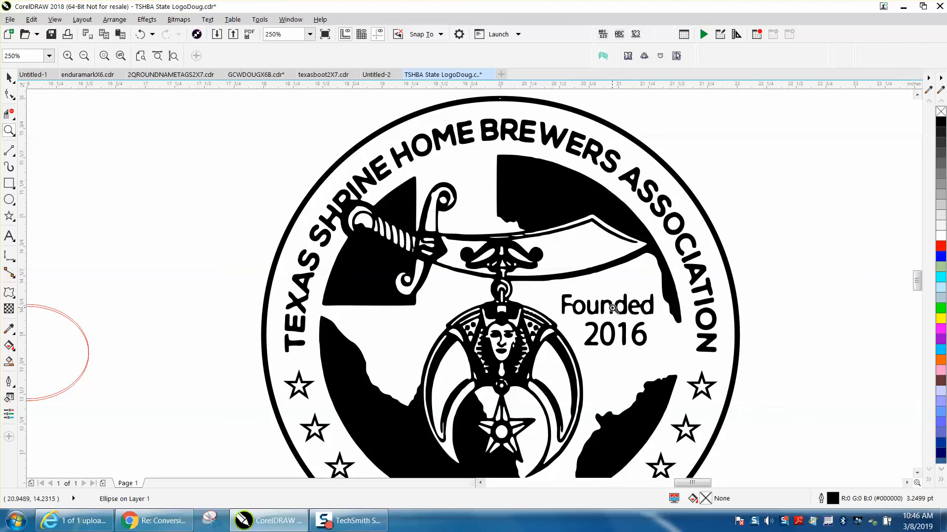
Step: Group all the logo artwork together with its outer ring, leaving out the red ellipses beside it
right_click(691, 300)
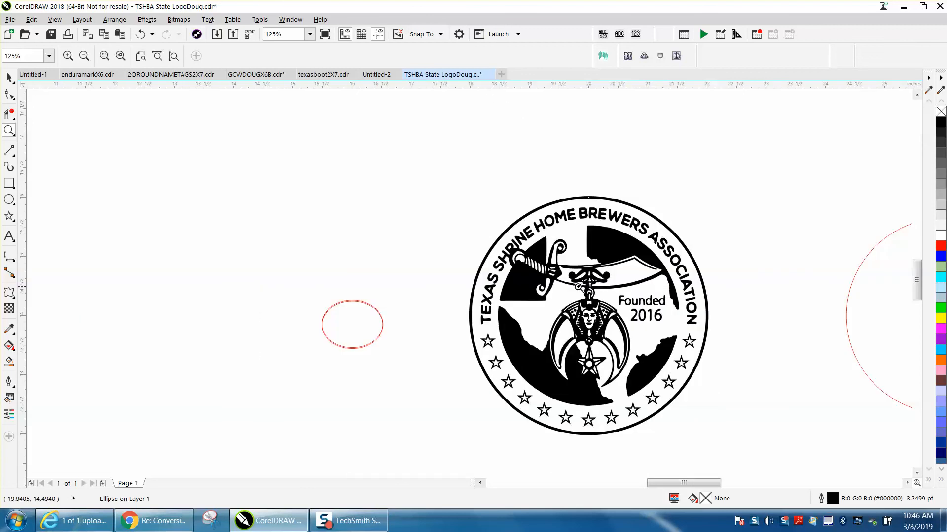
click(9, 77)
drag(391, 159, 769, 459)
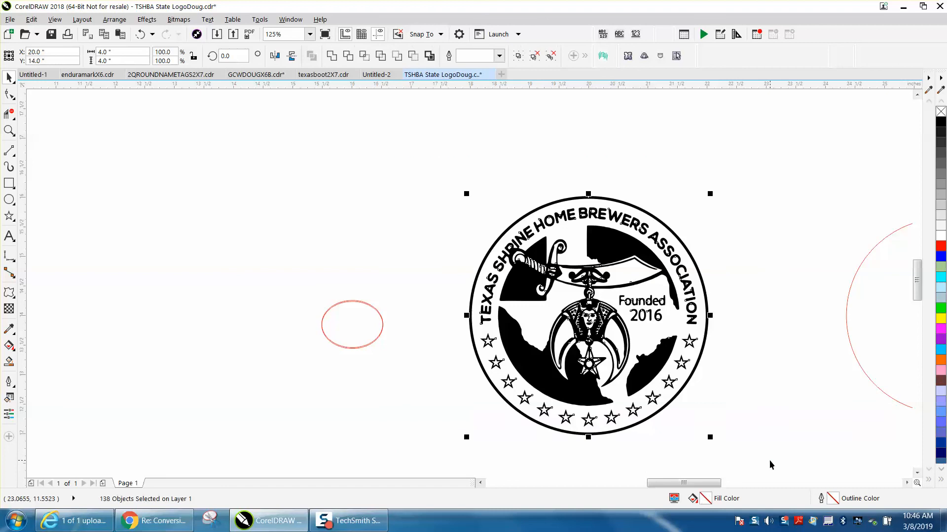
key(ctrl+g)
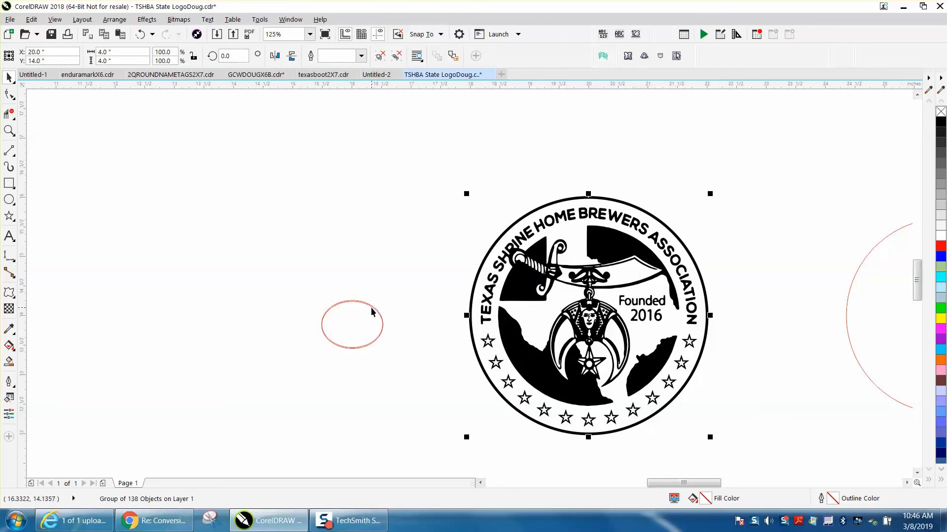
Step: Undo the mistaken deletion of the logo group and delete the outer of the two small red ellipses beside the logo
key(Delete)
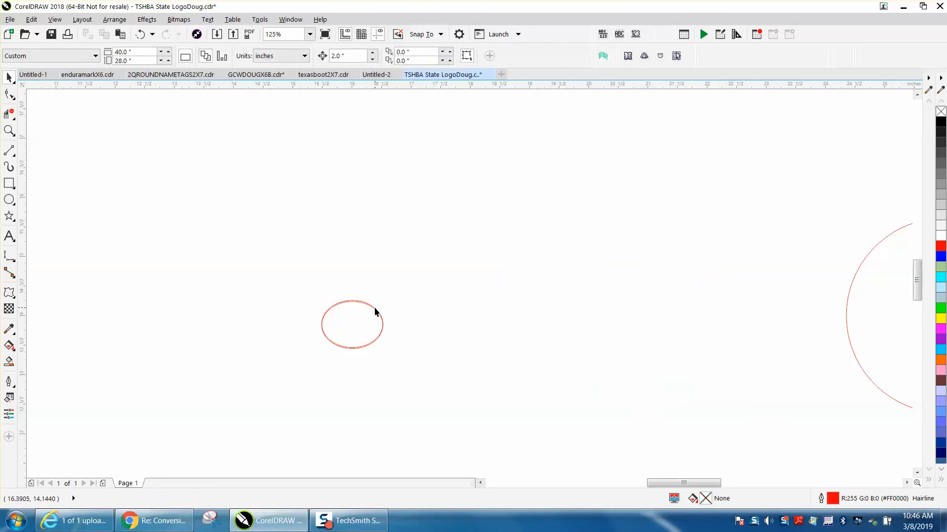
click(140, 34)
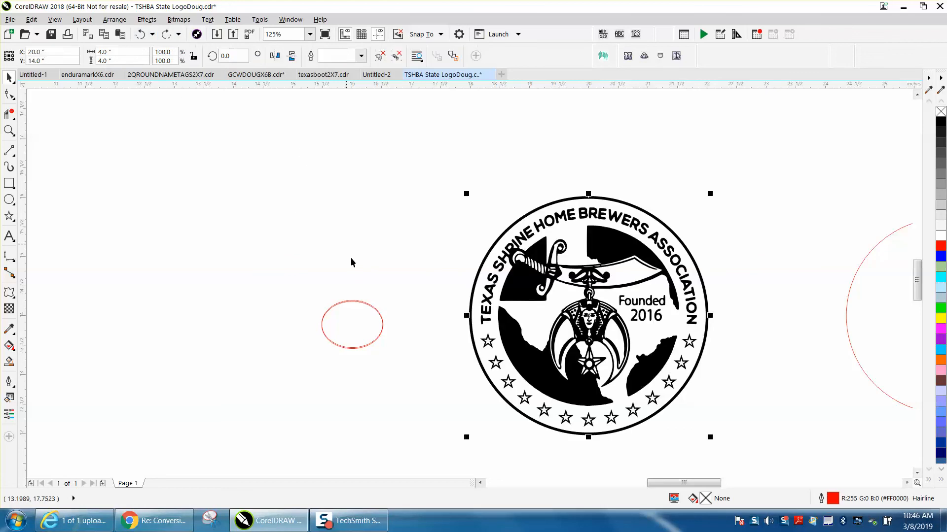
click(356, 300)
key(Escape)
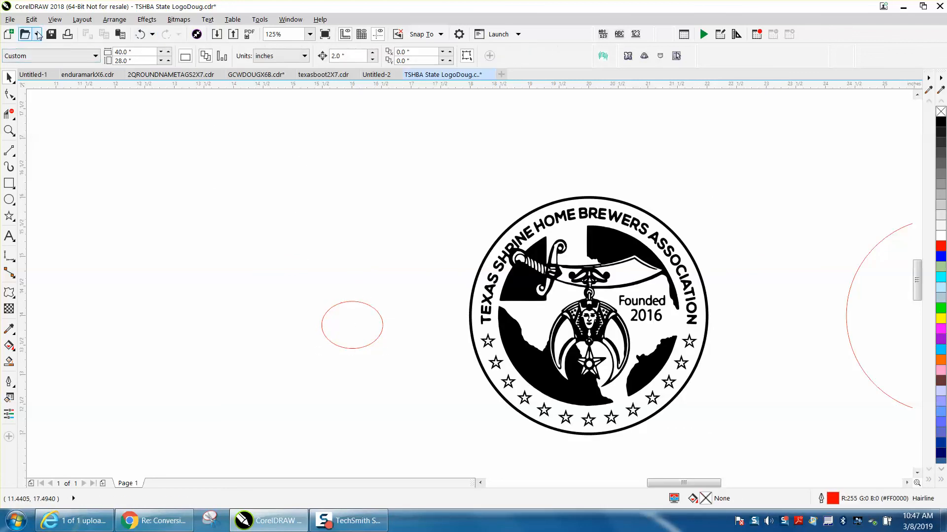
click(10, 19)
click(32, 129)
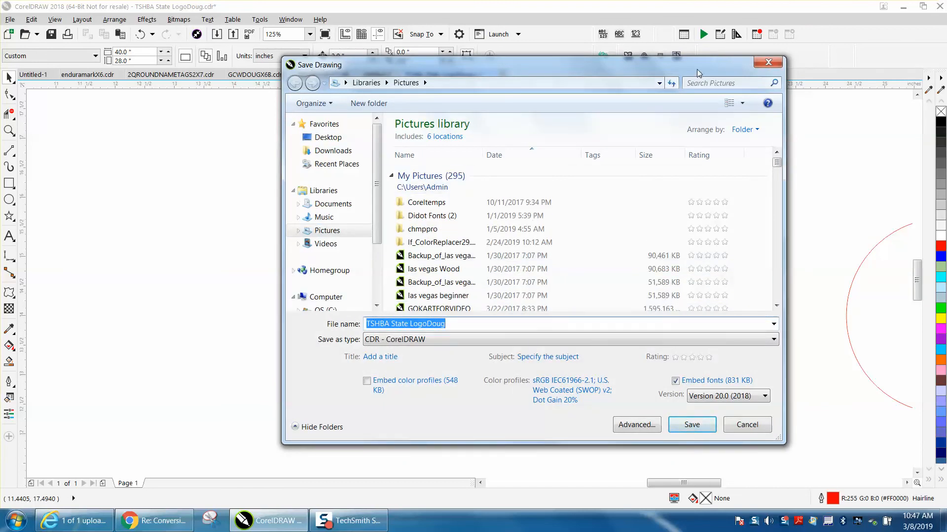
click(768, 65)
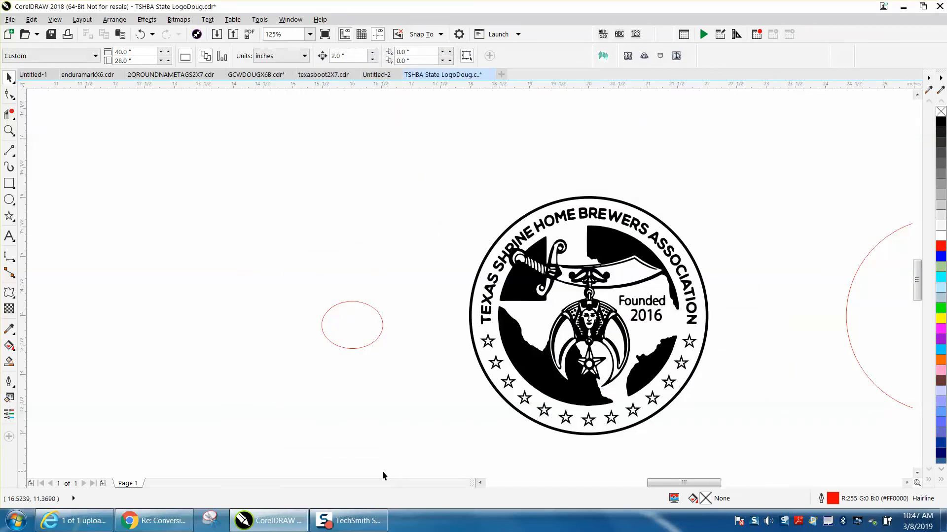